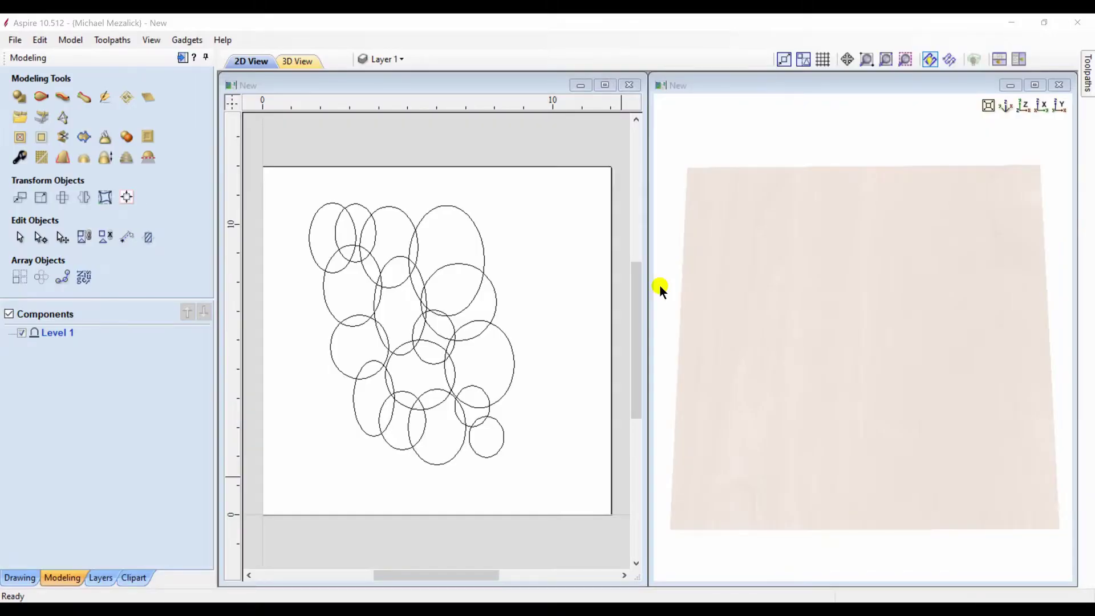
Select all sixteen ellipses and dome them together as Component 1 at a 46.8° profile angle.
{"action": "left_click", "coordinate": [286, 186]}
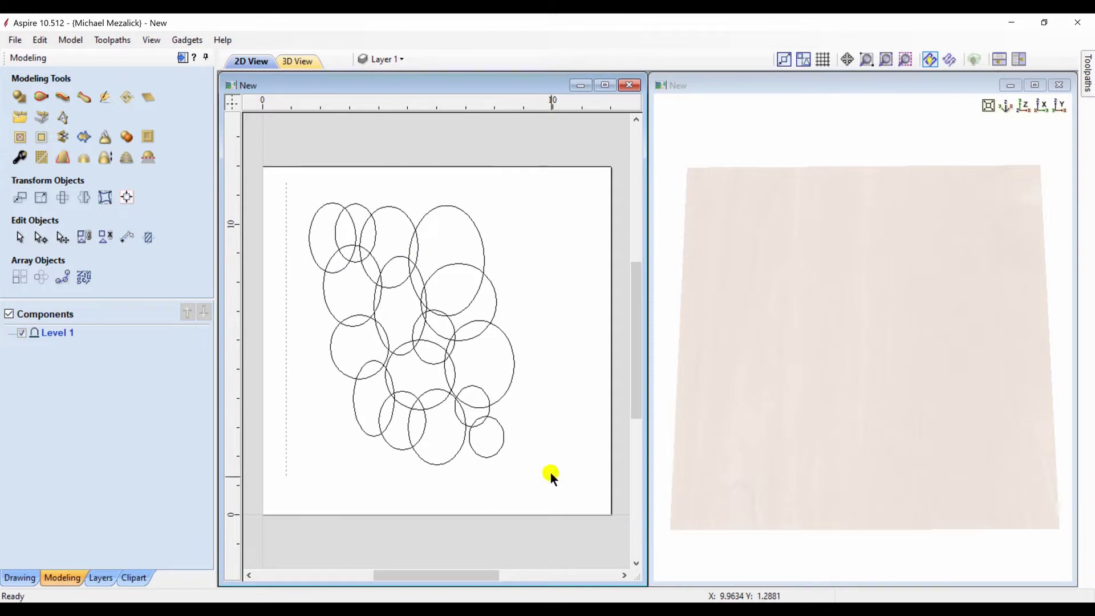
{"action": "key", "text": "ctrl+a"}
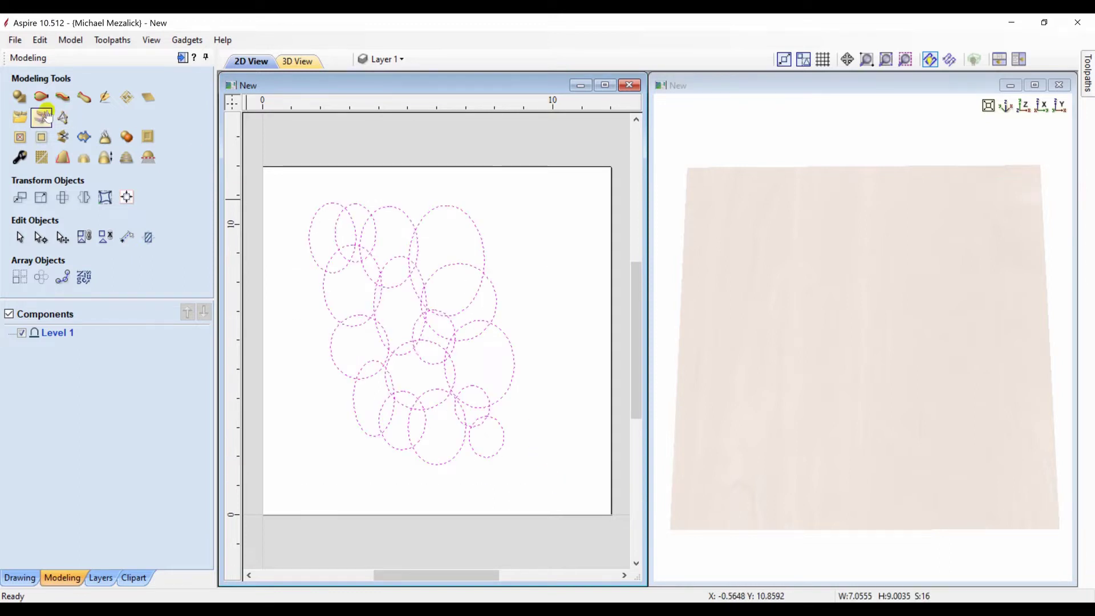
{"action": "left_click", "coordinate": [20, 98]}
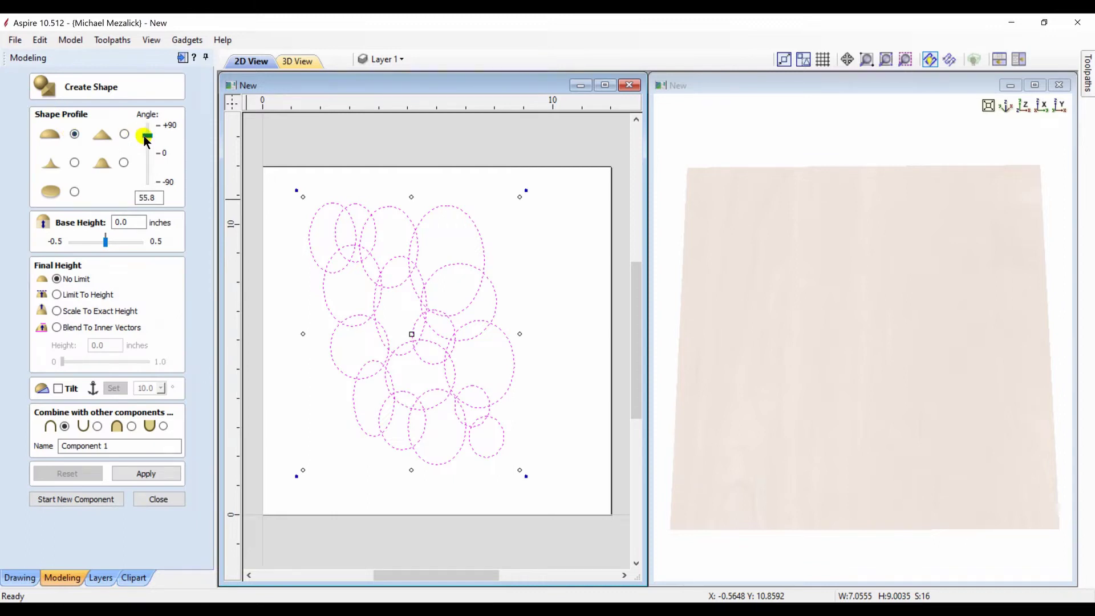
{"action": "left_click_drag", "start_coordinate": [147, 141], "coordinate": [146, 146]}
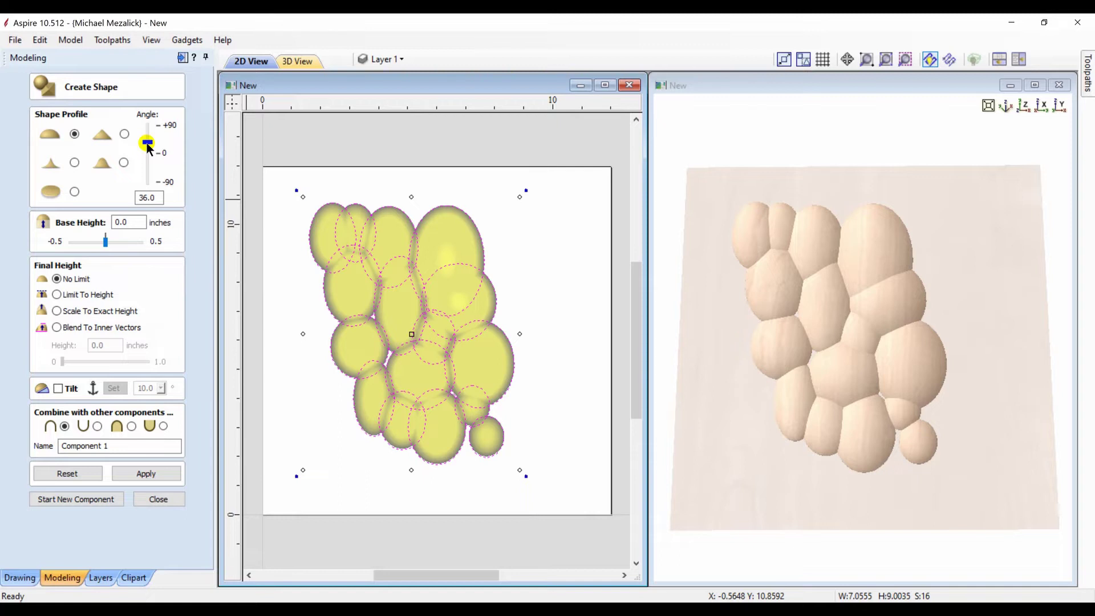
{"action": "left_click_drag", "start_coordinate": [148, 146], "coordinate": [147, 143]}
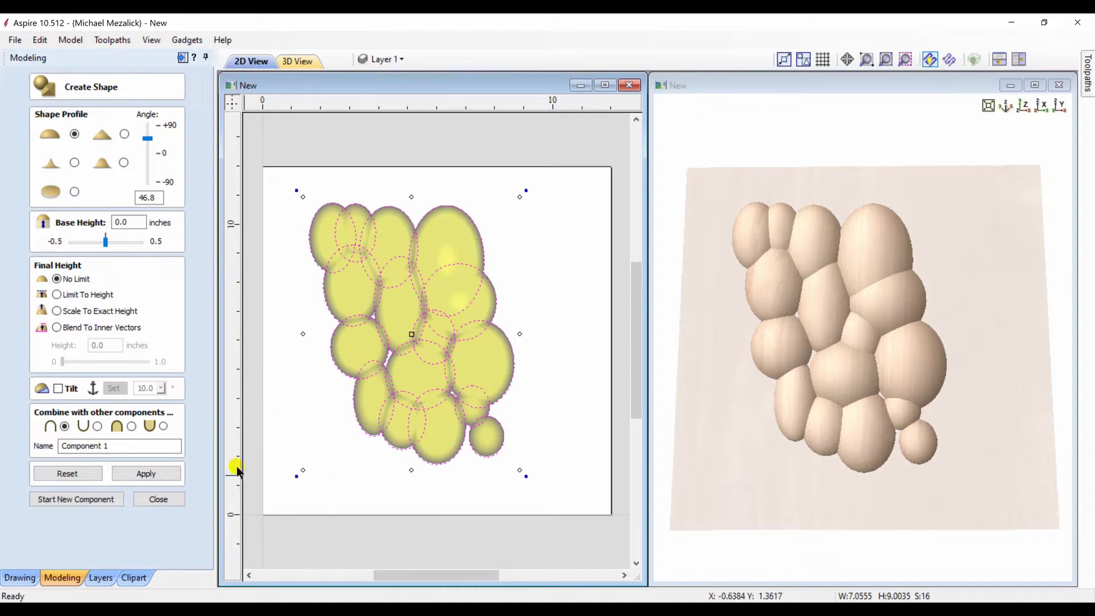
{"action": "left_click", "coordinate": [143, 474]}
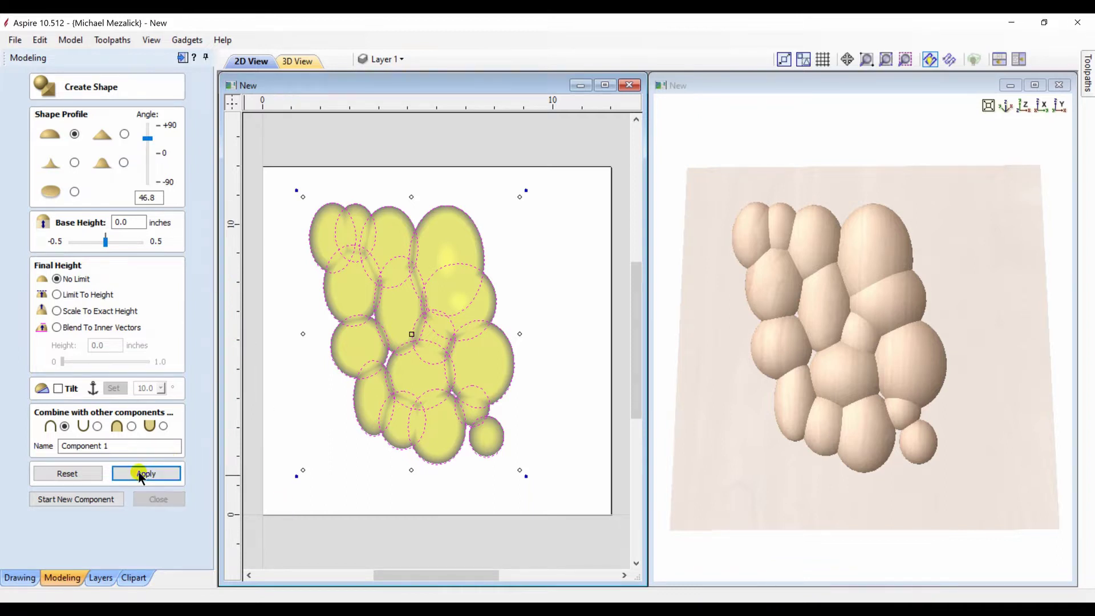
{"action": "left_click", "coordinate": [147, 501]}
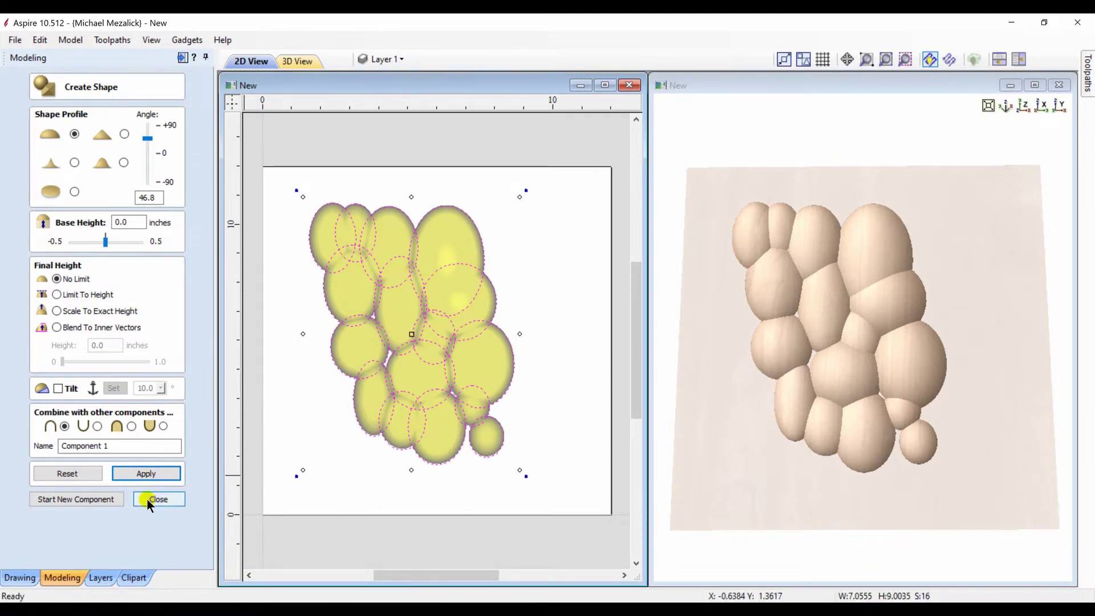
Finish the shape form and delete Component 1 from the model.
{"action": "left_click", "coordinate": [147, 500]}
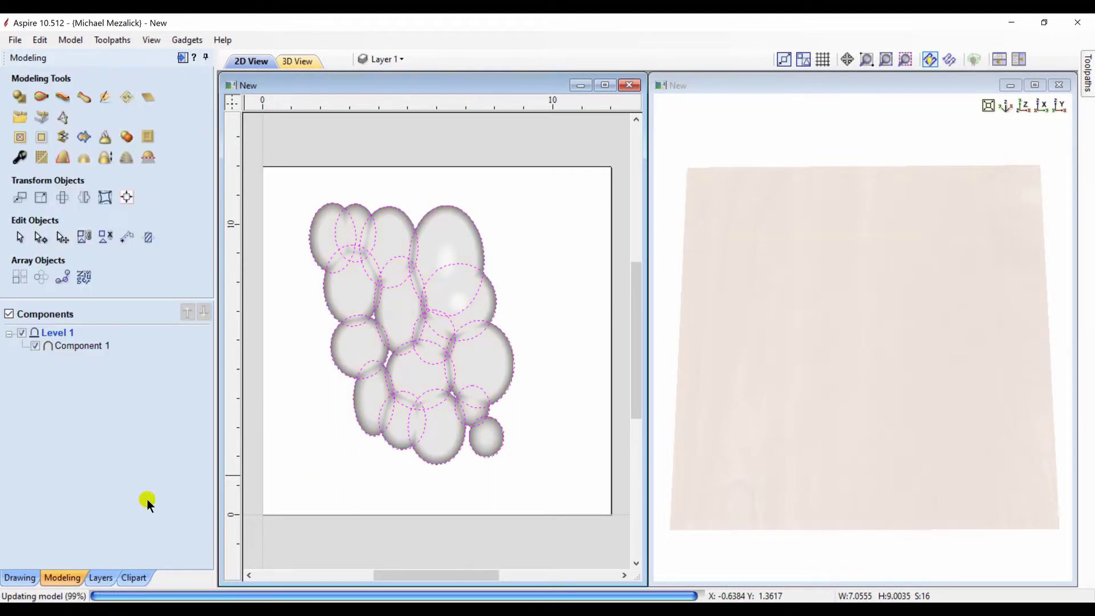
{"action": "left_click", "coordinate": [86, 346]}
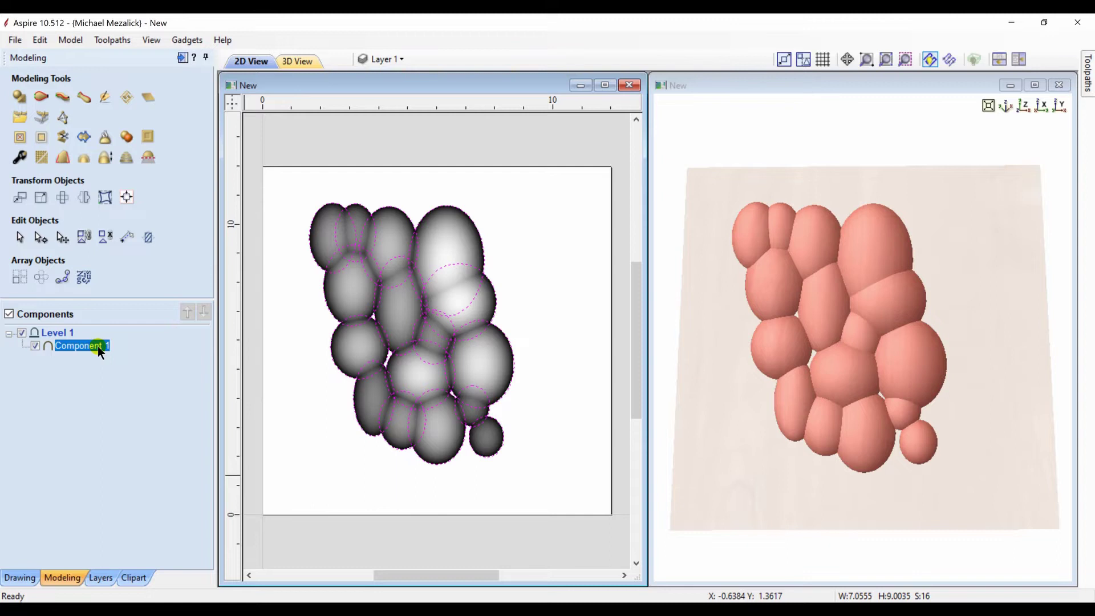
{"action": "key", "text": "Delete"}
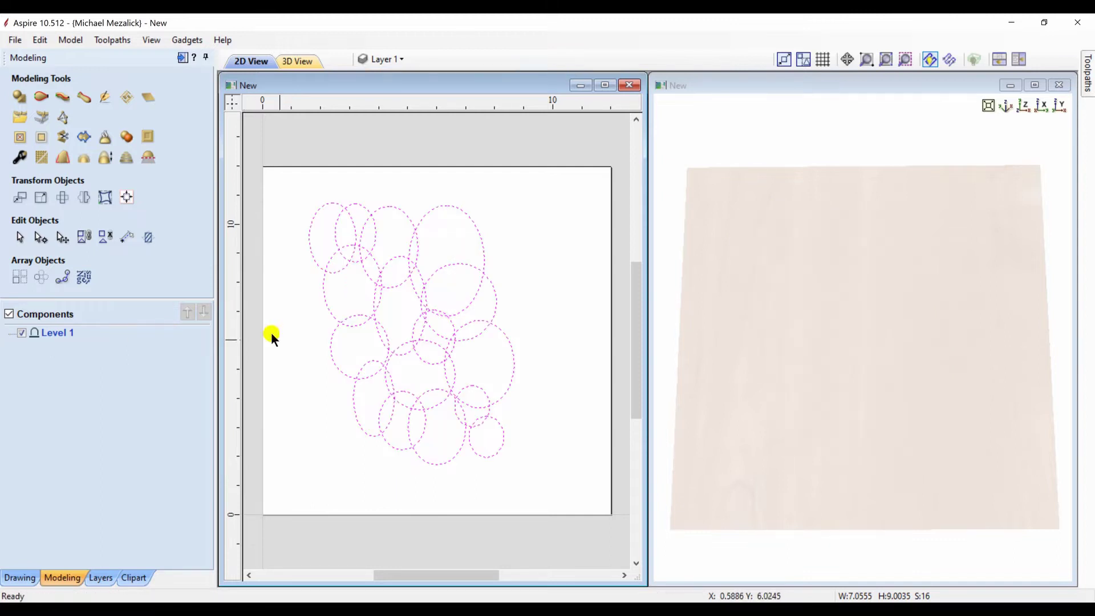
Select six alternating ellipses: top-left, upper, upper-right, central, small bottom-right and lower-left.
{"action": "left_click", "coordinate": [311, 251]}
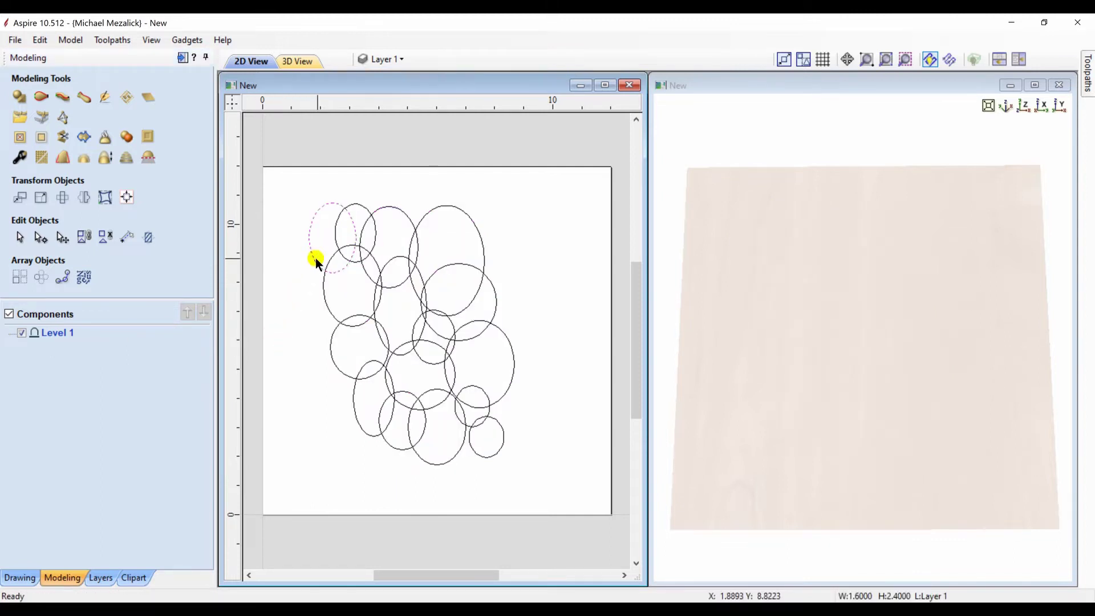
{"action": "left_click", "coordinate": [365, 269], "text": "shift"}
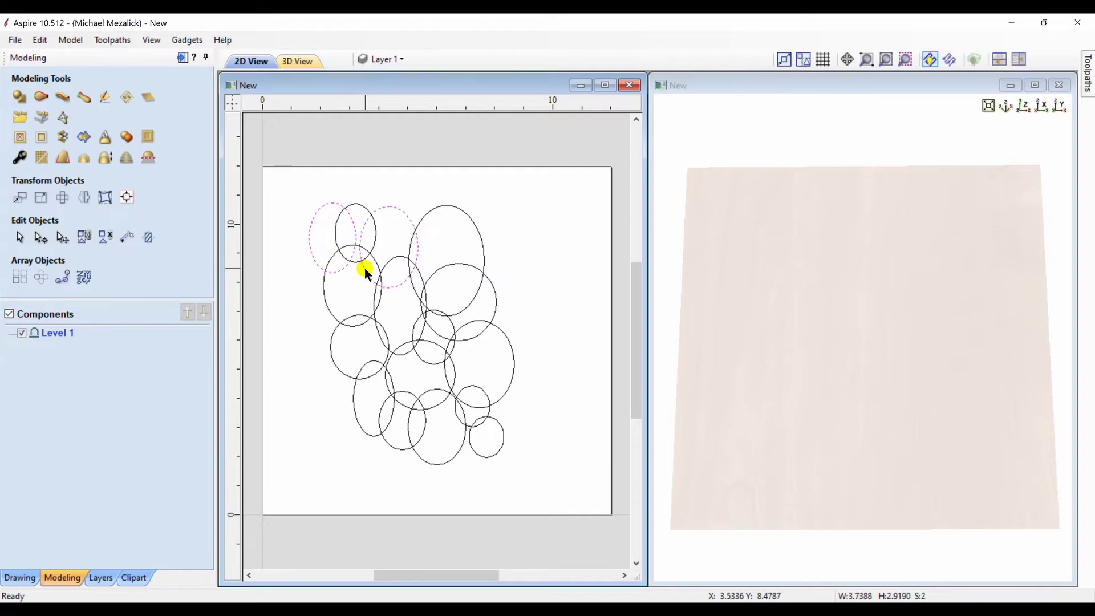
{"action": "left_click", "coordinate": [434, 272], "text": "shift"}
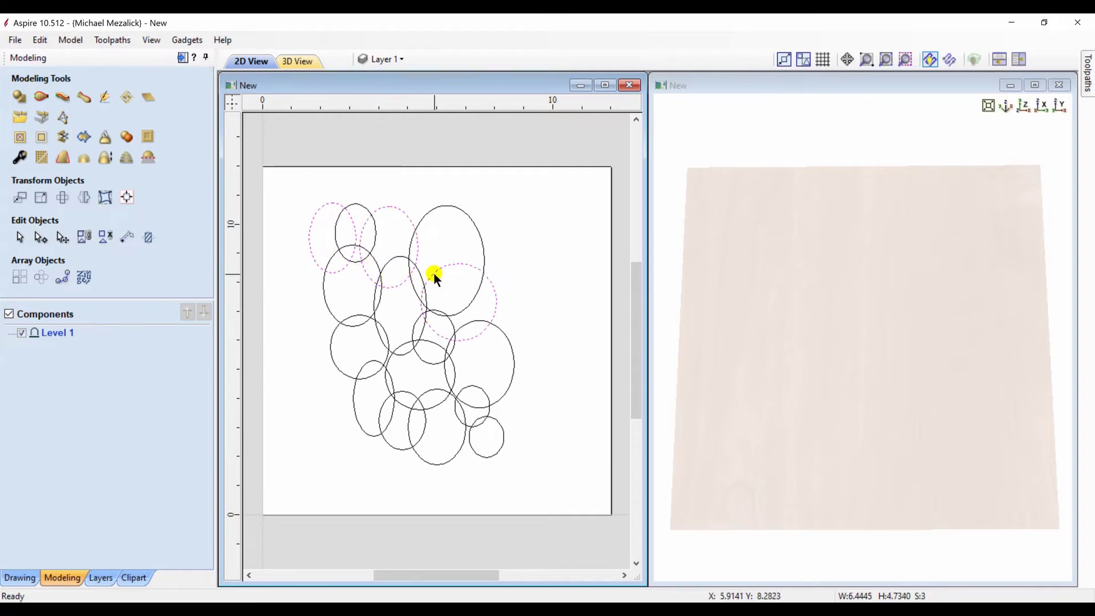
{"action": "left_click", "coordinate": [433, 344], "text": "shift"}
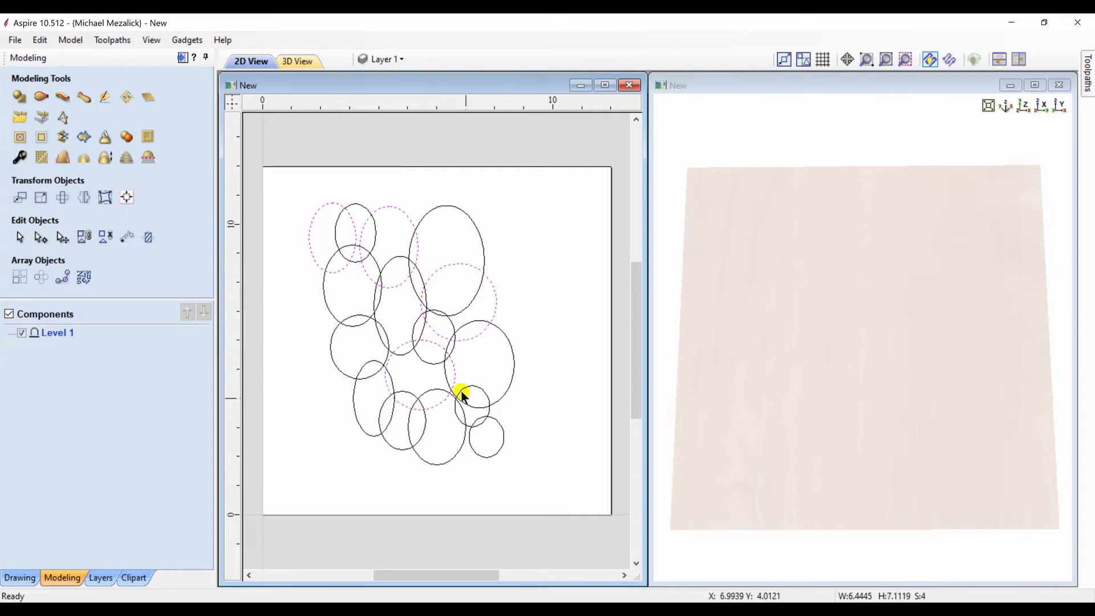
{"action": "left_click", "coordinate": [497, 427], "text": "shift"}
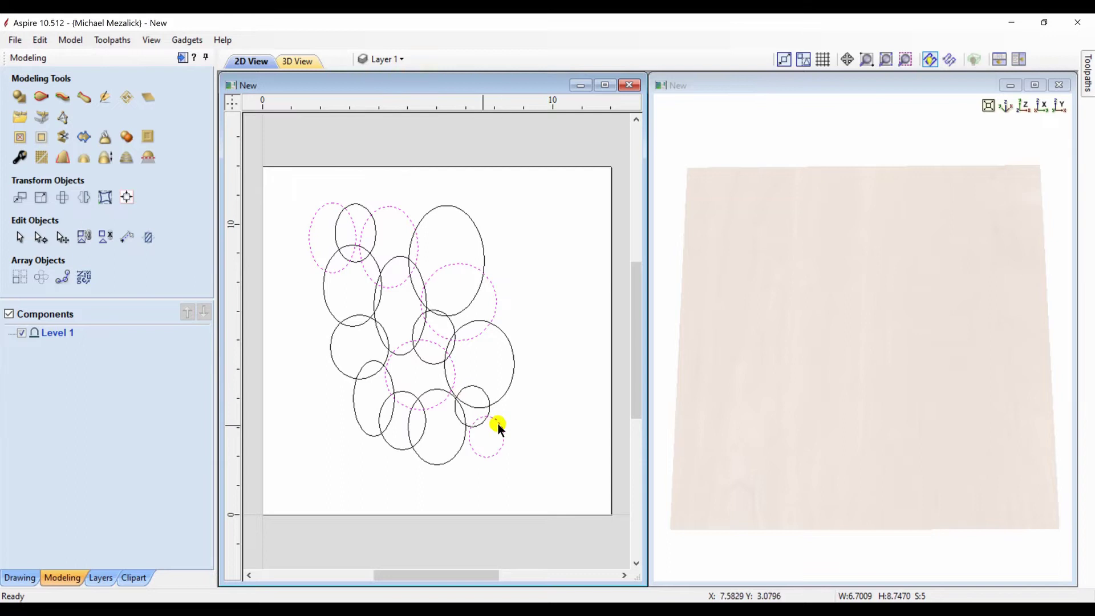
{"action": "left_click", "coordinate": [337, 365], "text": "shift"}
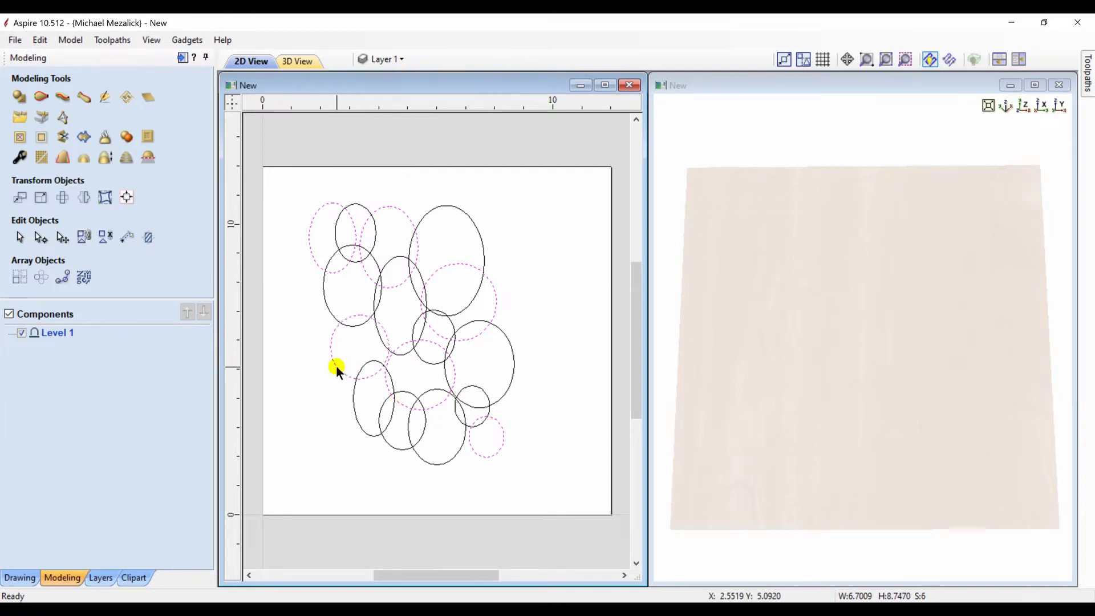
Dome the six selected ellipses in Merge mode at a flatter 28.8° angle.
{"action": "left_click", "coordinate": [21, 96]}
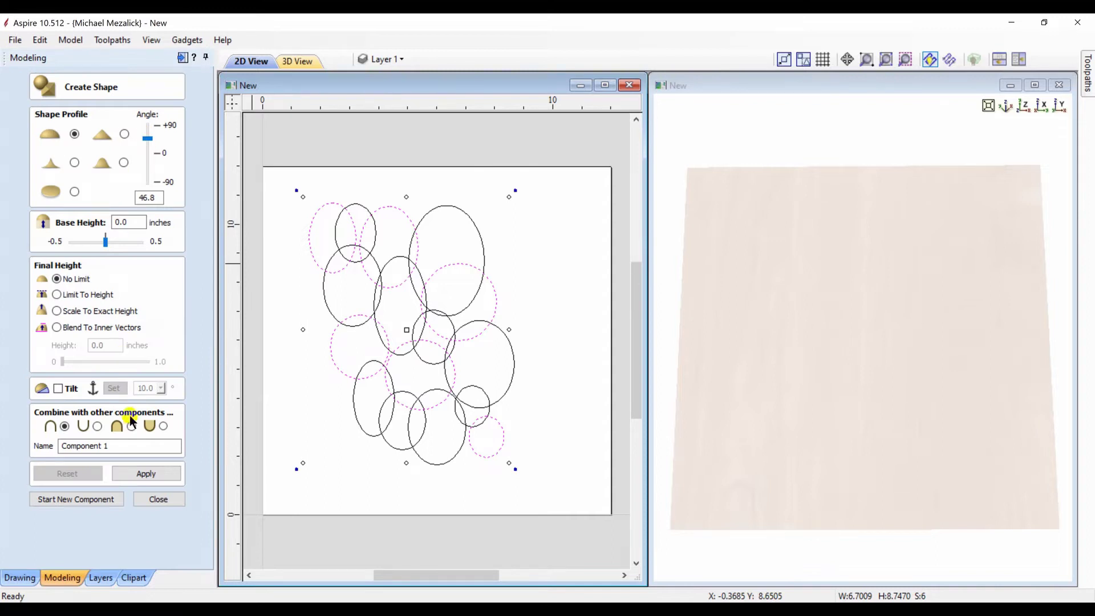
{"action": "left_click", "coordinate": [131, 426]}
{"action": "left_click", "coordinate": [144, 476]}
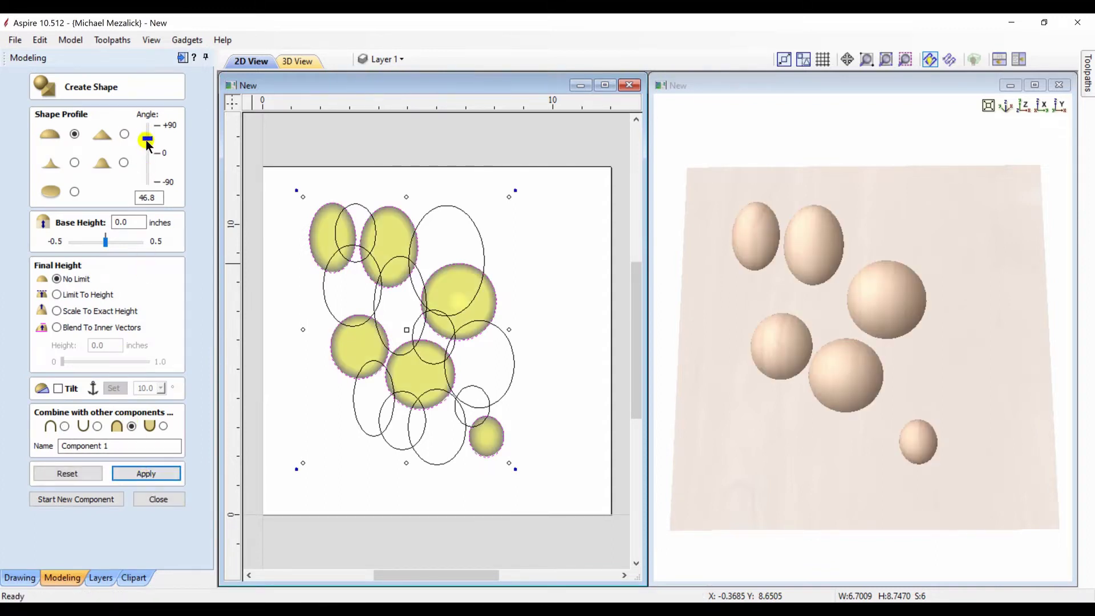
{"action": "left_click_drag", "start_coordinate": [147, 142], "coordinate": [148, 145]}
{"action": "left_click", "coordinate": [80, 500]}
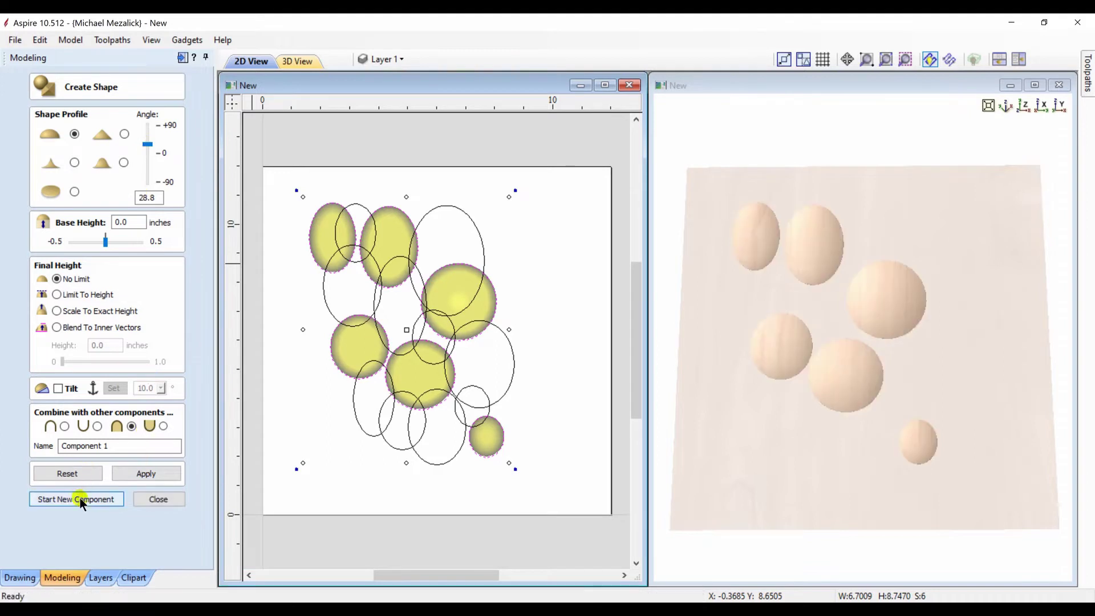
Dome five more ellipses at a steeper 59.4° angle as Component 2.
{"action": "left_click", "coordinate": [359, 200]}
{"action": "left_click", "coordinate": [423, 215], "text": "shift"}
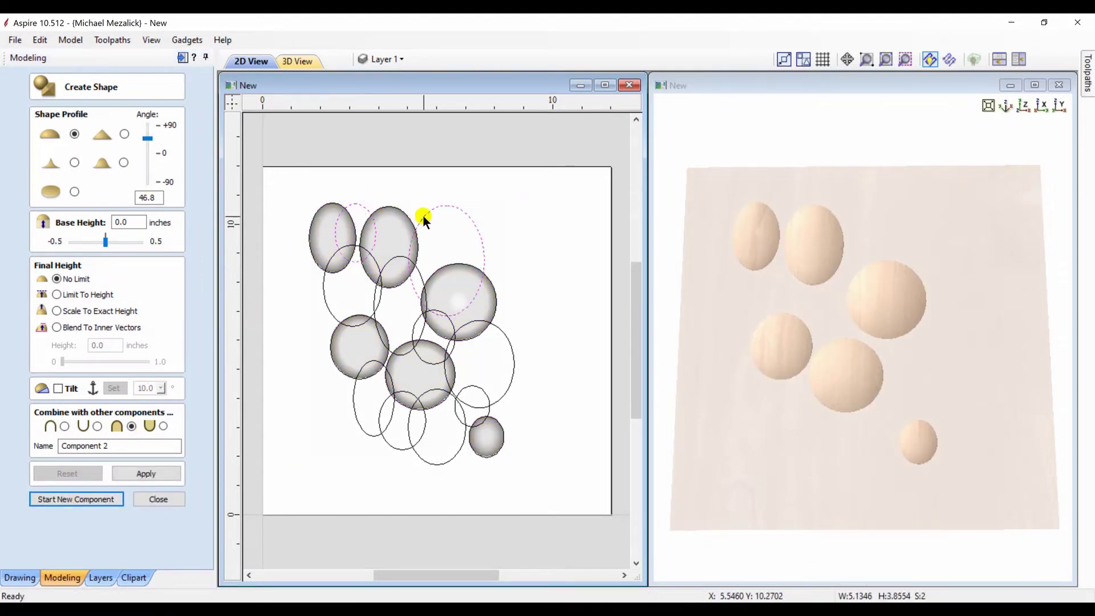
{"action": "left_click", "coordinate": [468, 323], "text": "shift"}
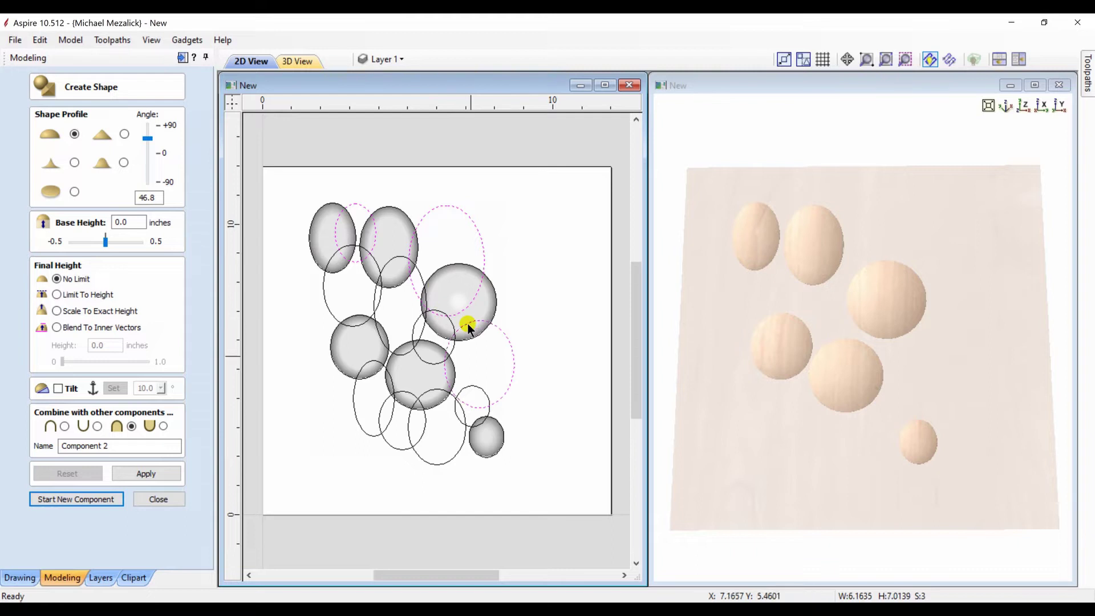
{"action": "left_click", "coordinate": [444, 457], "text": "shift"}
{"action": "left_click", "coordinate": [363, 437], "text": "shift"}
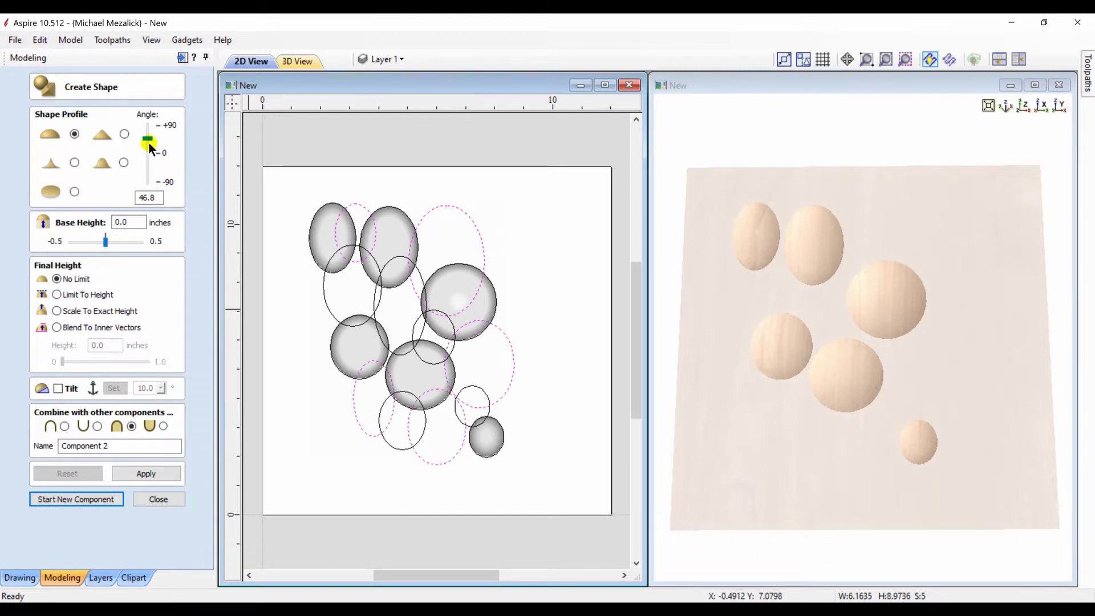
{"action": "left_click_drag", "start_coordinate": [150, 141], "coordinate": [149, 138]}
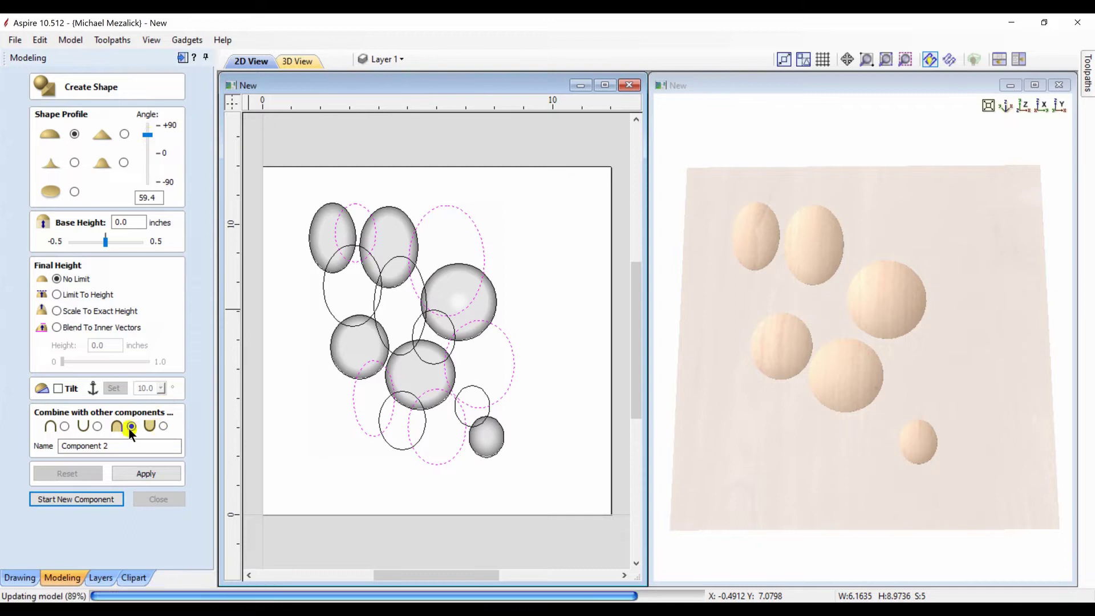
{"action": "left_click", "coordinate": [86, 500]}
Select four circles (left, centre-middle, lower-right, lower-middle) and dome them on a 0.05-inch base.
{"action": "left_click", "coordinate": [329, 310]}
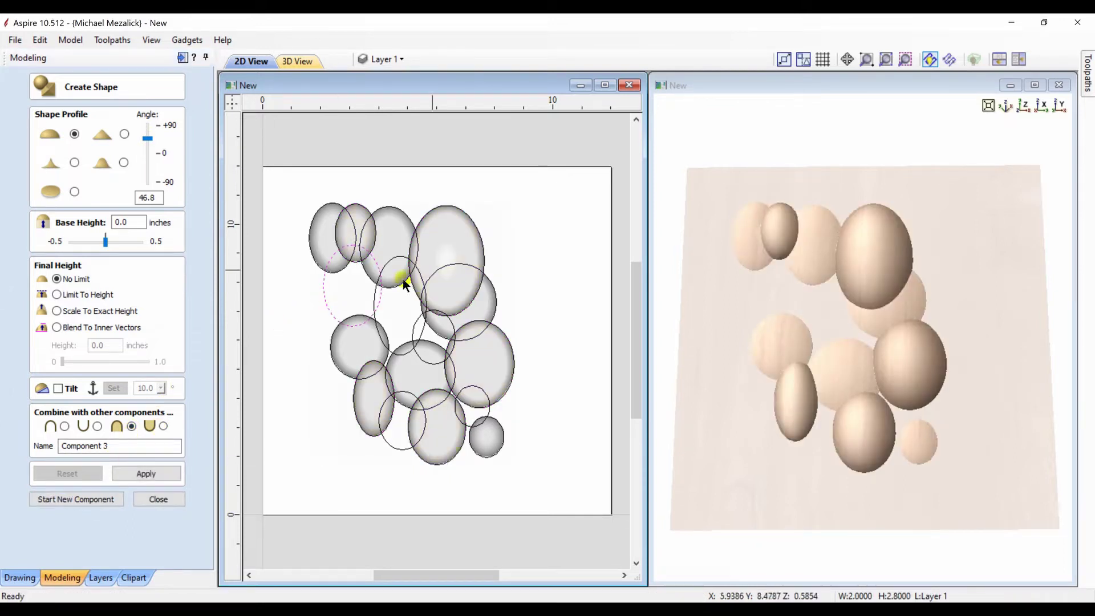
{"action": "left_click", "coordinate": [477, 268], "text": "shift"}
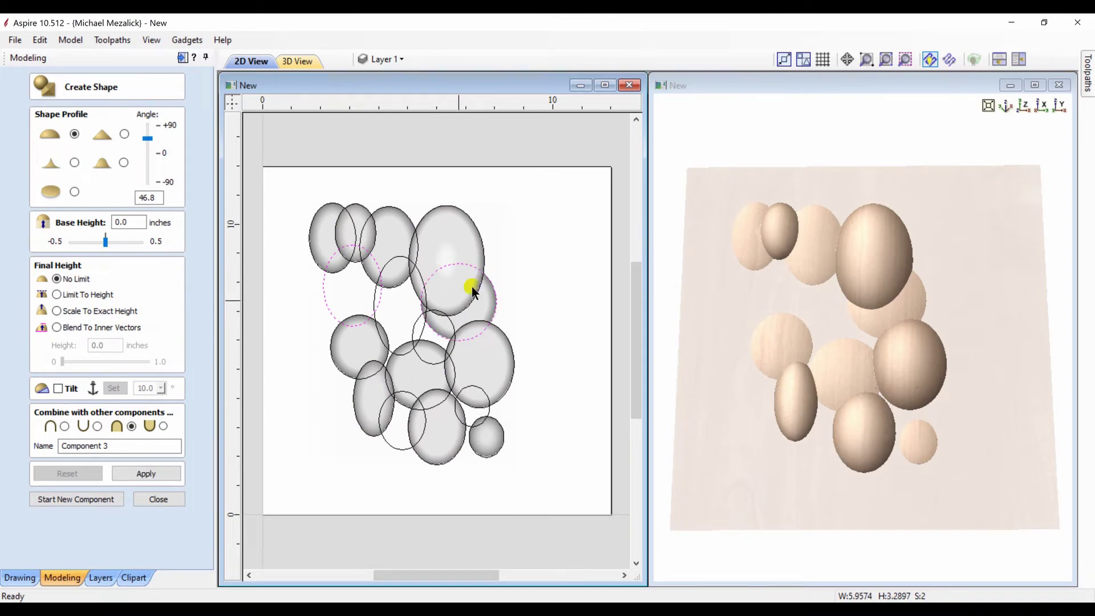
{"action": "left_click", "coordinate": [443, 266], "text": "shift"}
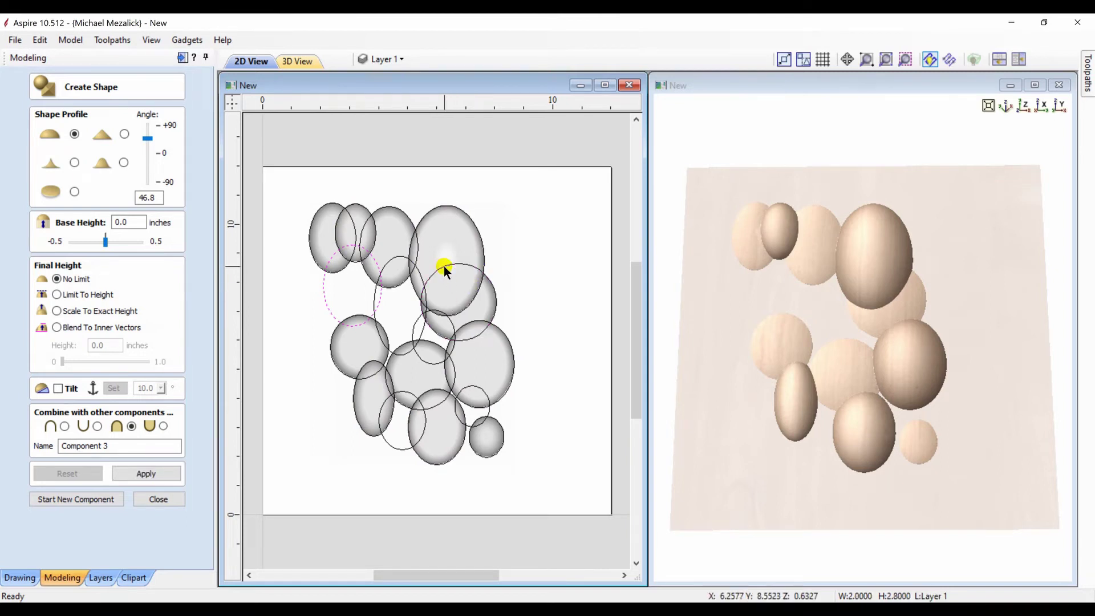
{"action": "left_click", "coordinate": [449, 323], "text": "shift"}
{"action": "left_click", "coordinate": [474, 387], "text": "shift"}
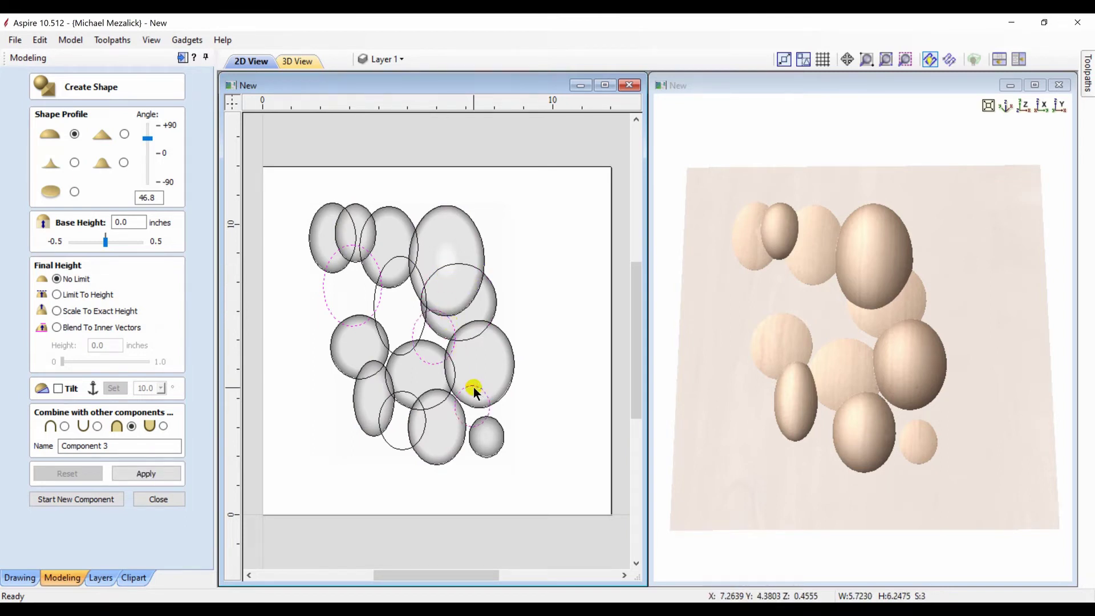
{"action": "left_click", "coordinate": [402, 445], "text": "shift"}
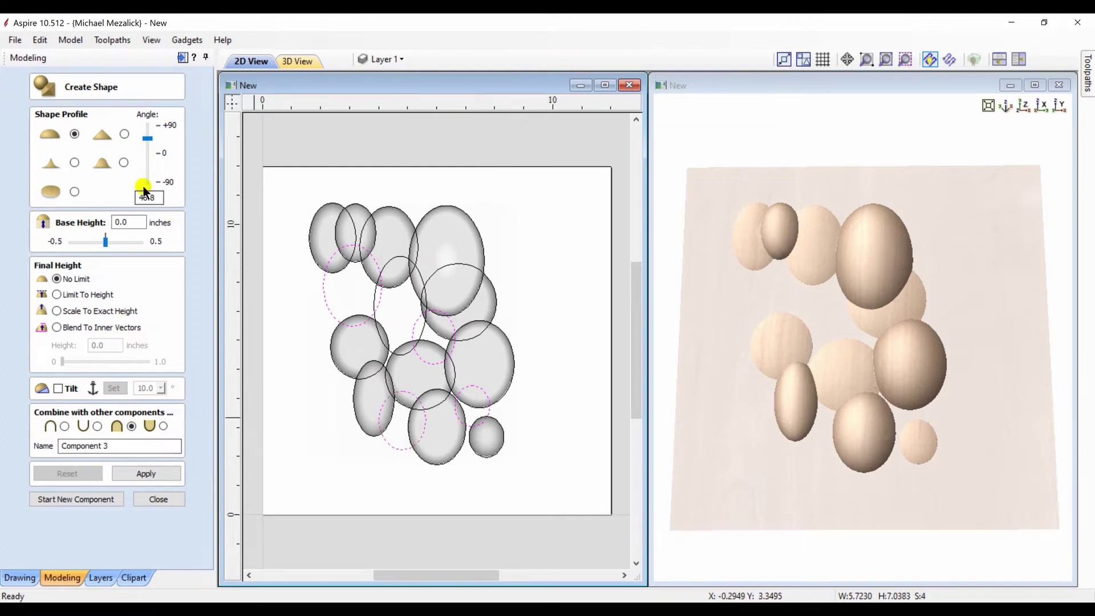
{"action": "left_click_drag", "start_coordinate": [105, 241], "coordinate": [109, 241]}
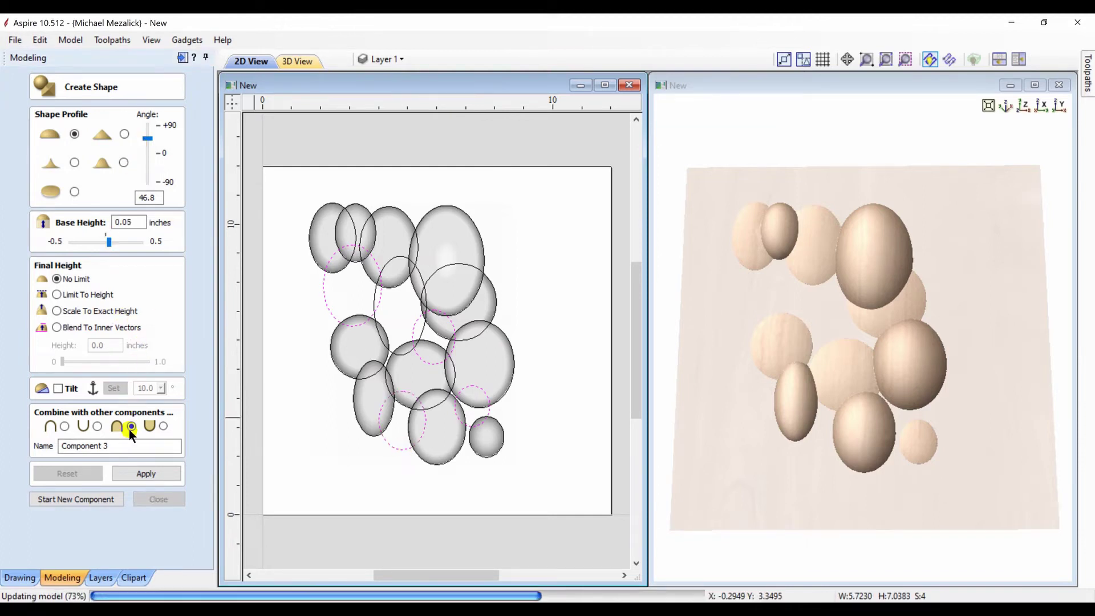
{"action": "left_click", "coordinate": [141, 477]}
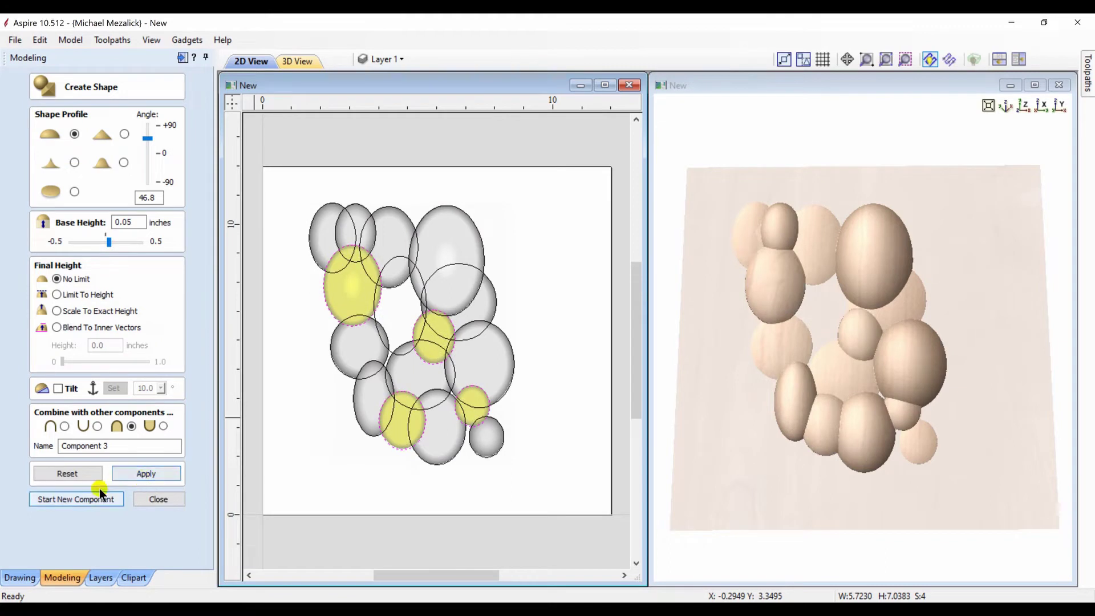
Dome the tall central ellipse as a new component on a 0.1-inch base height.
{"action": "left_click", "coordinate": [83, 499]}
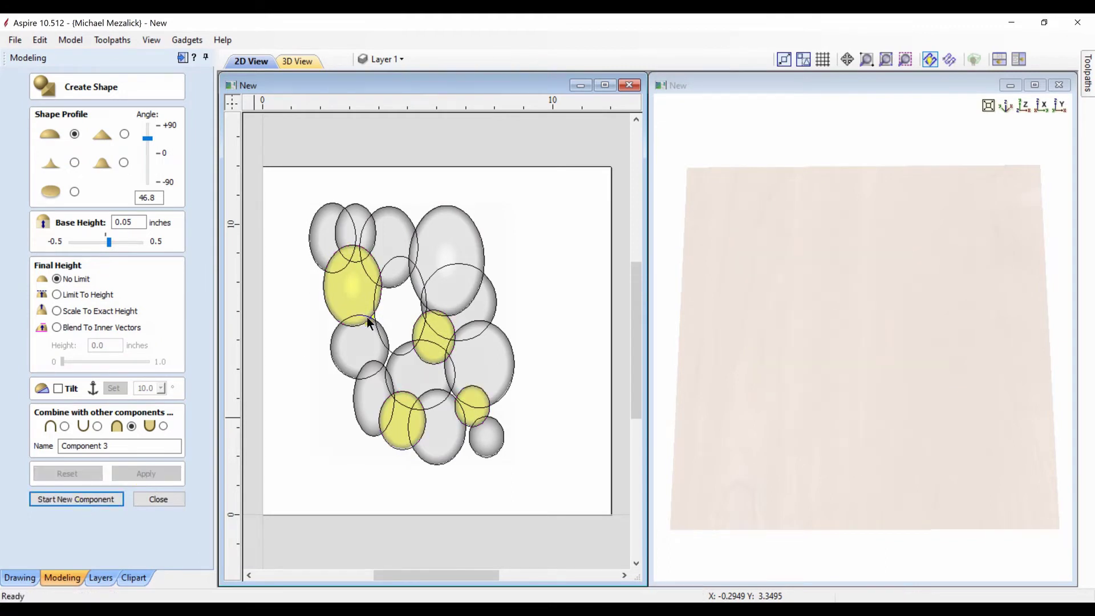
{"action": "left_click", "coordinate": [380, 339]}
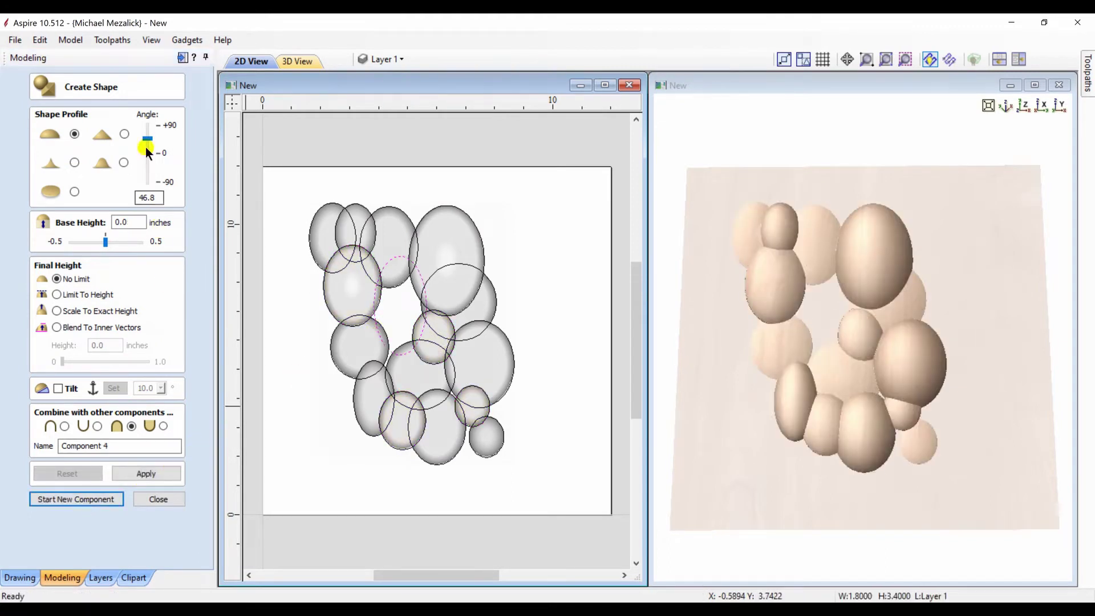
{"action": "left_click_drag", "start_coordinate": [105, 241], "coordinate": [112, 241]}
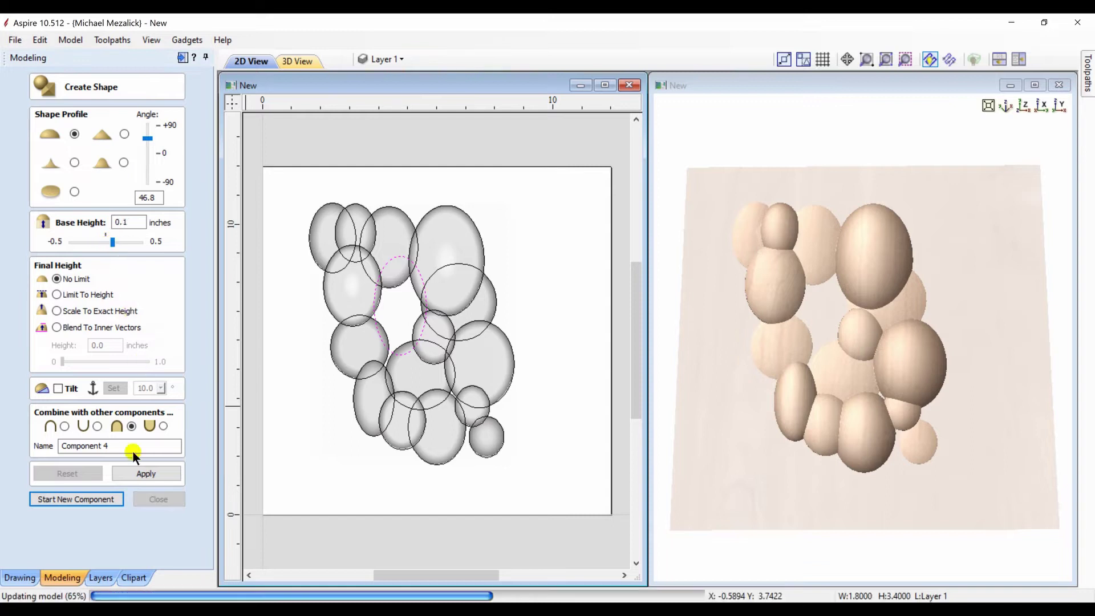
{"action": "left_click", "coordinate": [143, 475]}
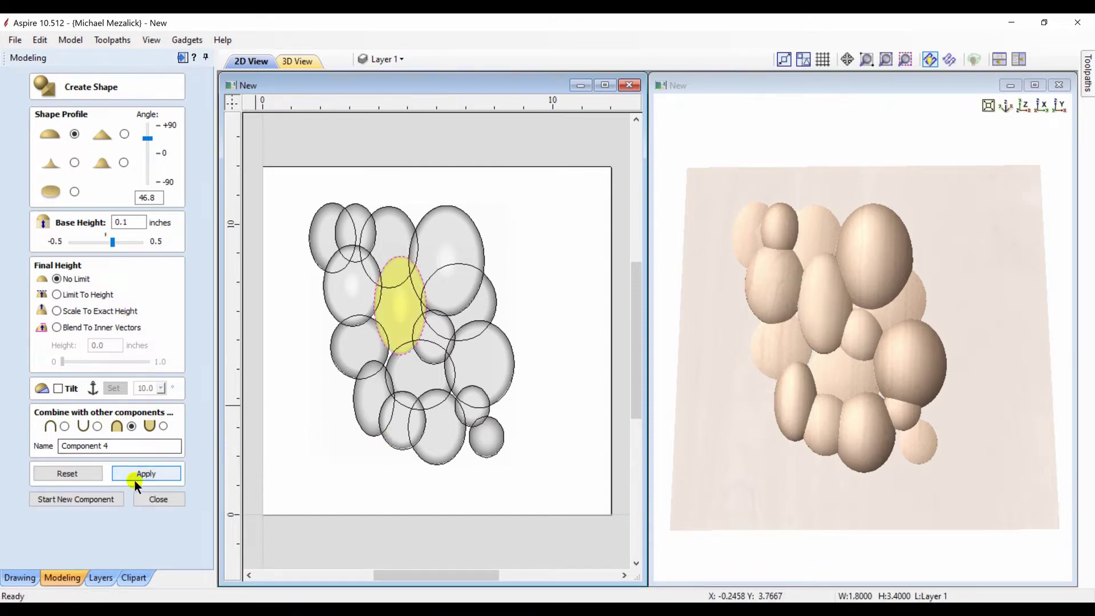
{"action": "left_click", "coordinate": [136, 480]}
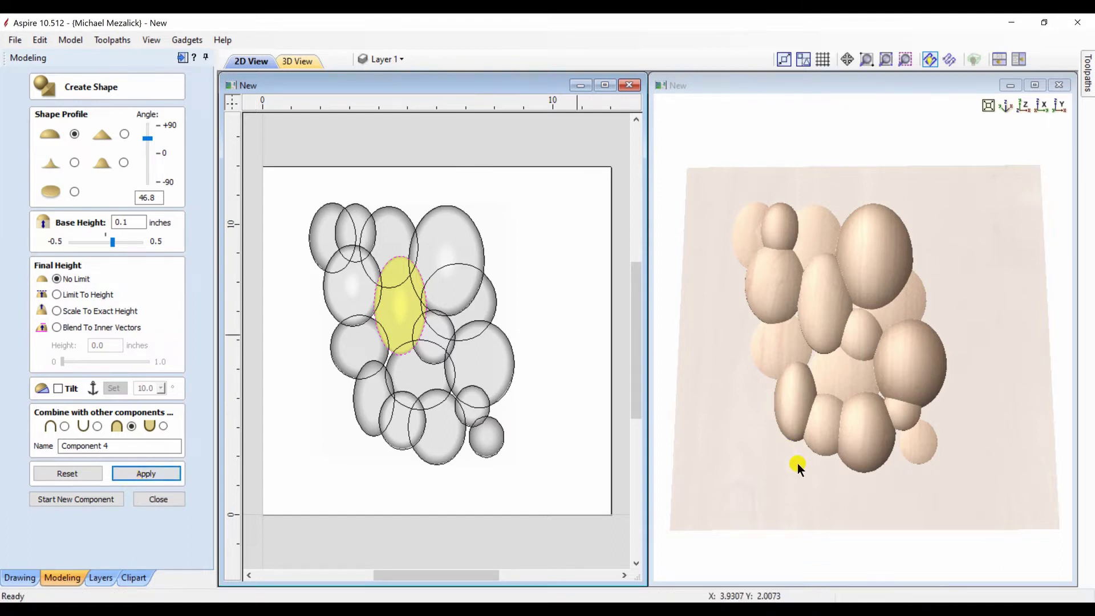
{"action": "mouse_move", "coordinate": [798, 463]}
{"action": "left_mouse_down"}
{"action": "mouse_move", "coordinate": [861, 329]}
{"action": "mouse_move", "coordinate": [813, 450]}
{"action": "left_mouse_up"}
{"action": "left_click", "coordinate": [1023, 106]}
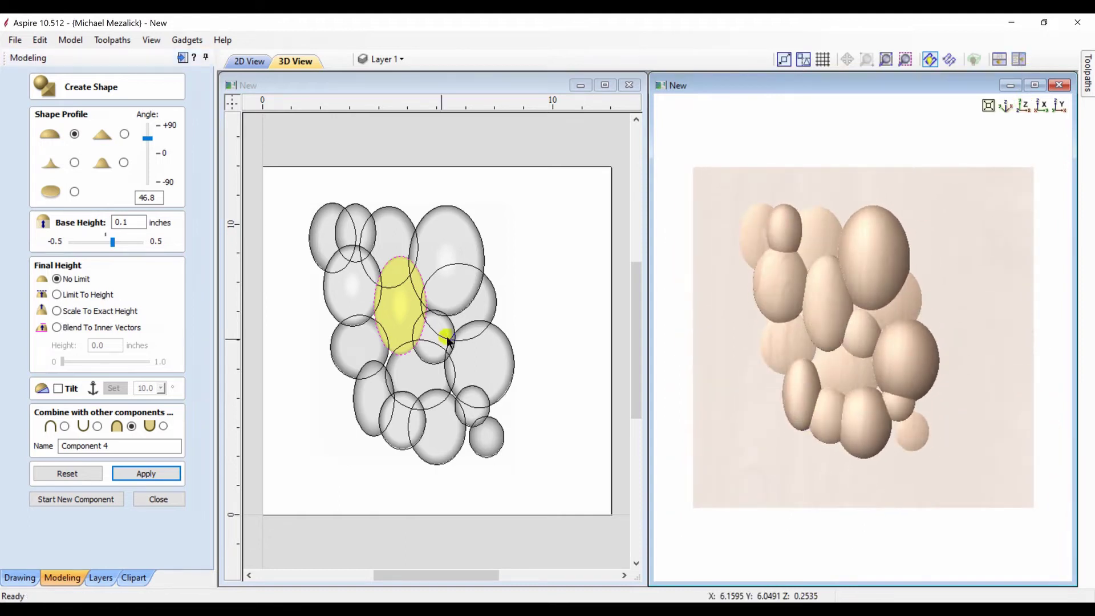
Set Components 1–4 to the Add combine mode.
{"action": "left_click", "coordinate": [155, 500]}
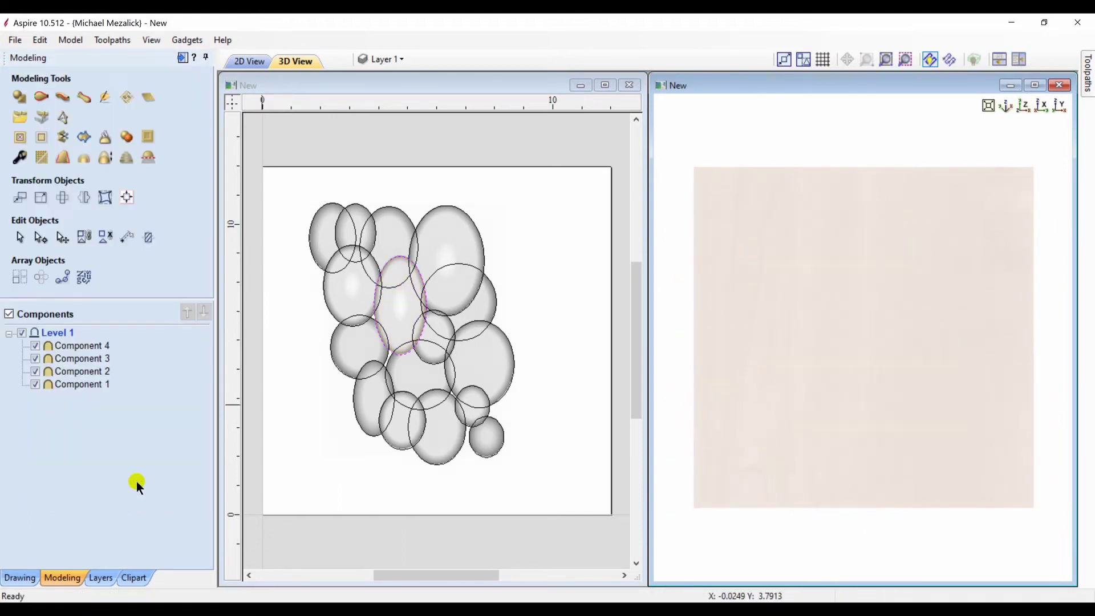
{"action": "left_click", "coordinate": [86, 385]}
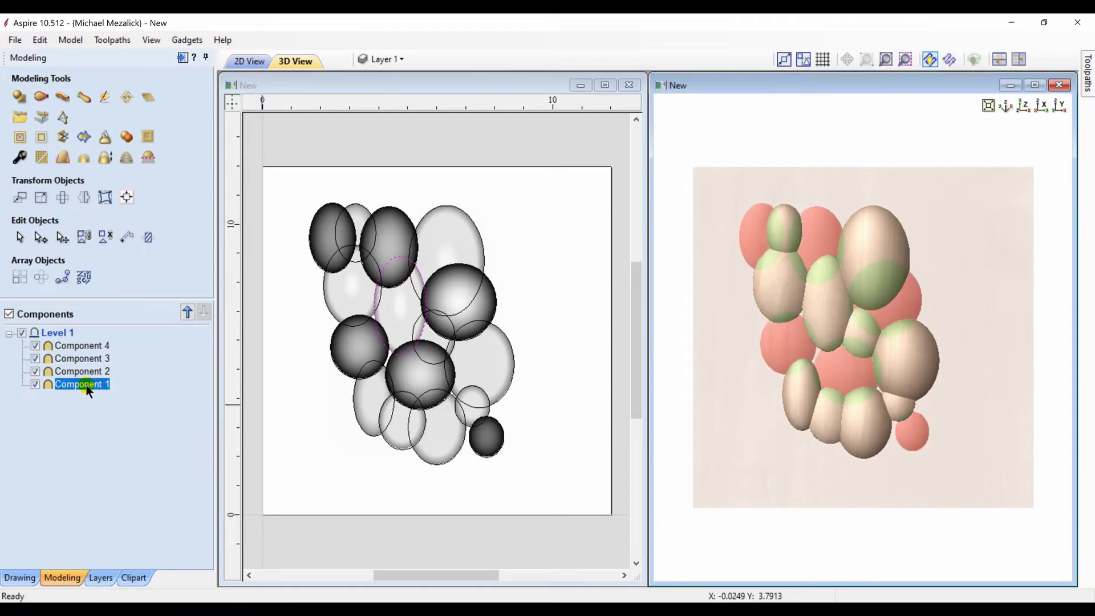
{"action": "left_click", "coordinate": [87, 346], "text": "shift"}
{"action": "right_click", "coordinate": [86, 344]}
{"action": "mouse_move", "coordinate": [118, 349]}
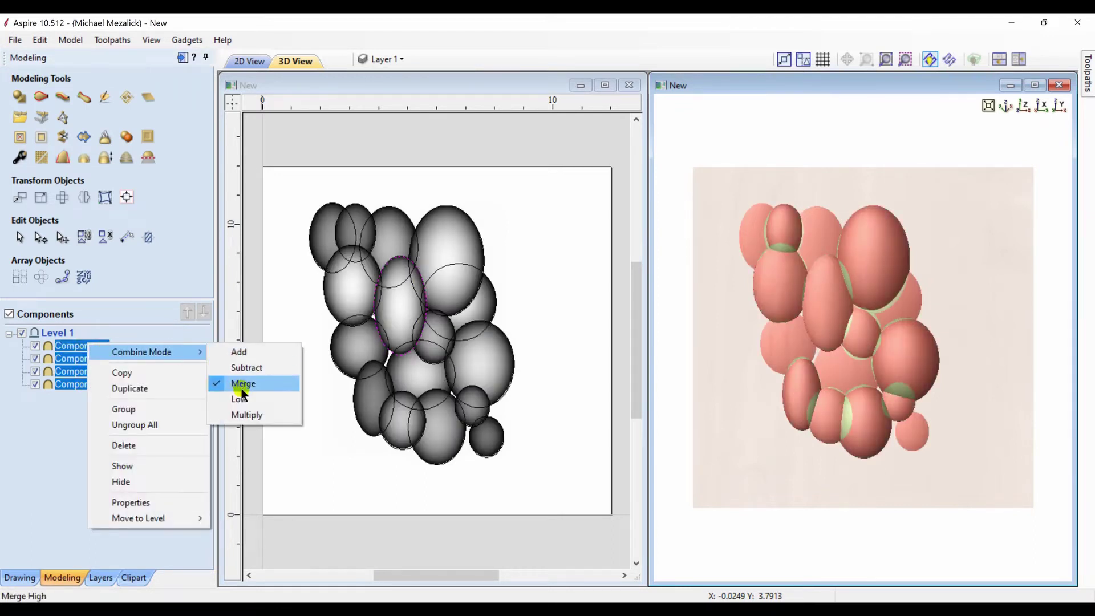
{"action": "left_click", "coordinate": [247, 353]}
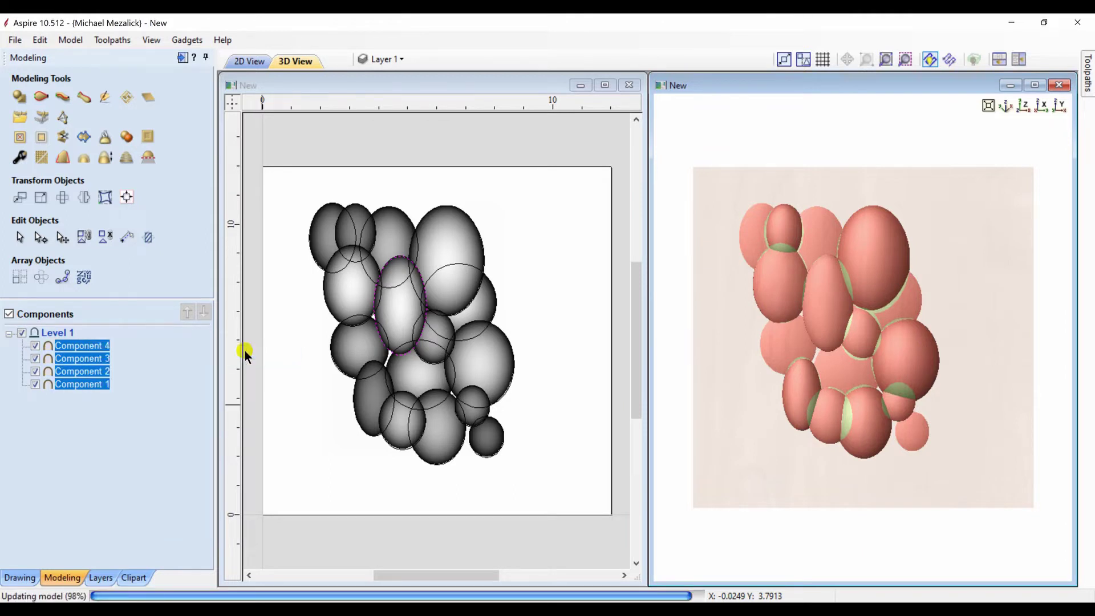
Zoom in on the 3D preview and marquee-select all the bubble shapes.
{"action": "left_click", "coordinate": [573, 545]}
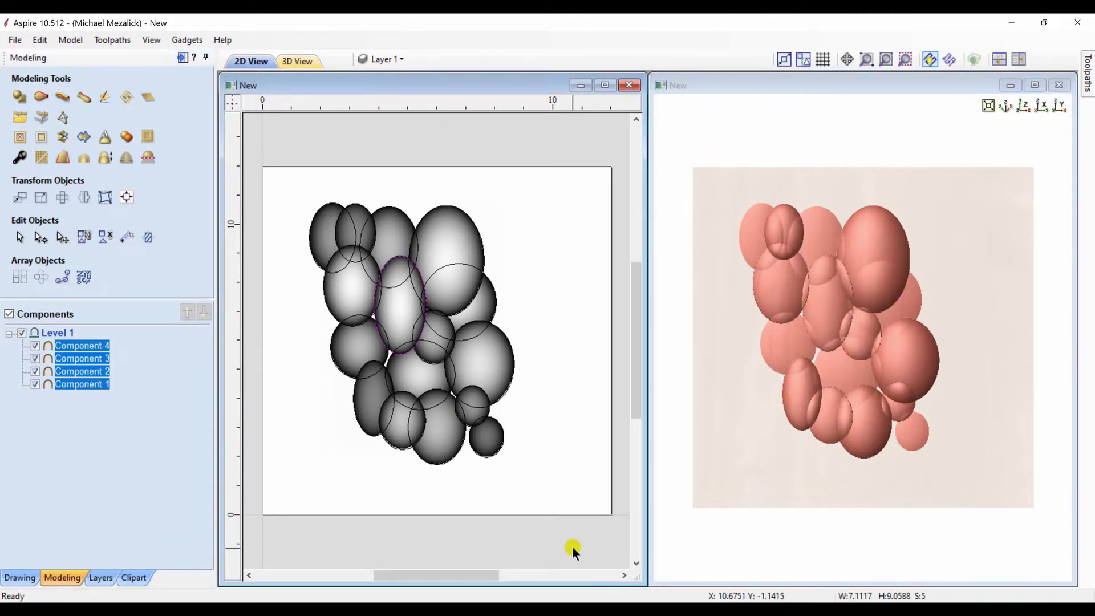
{"action": "left_click", "coordinate": [847, 458]}
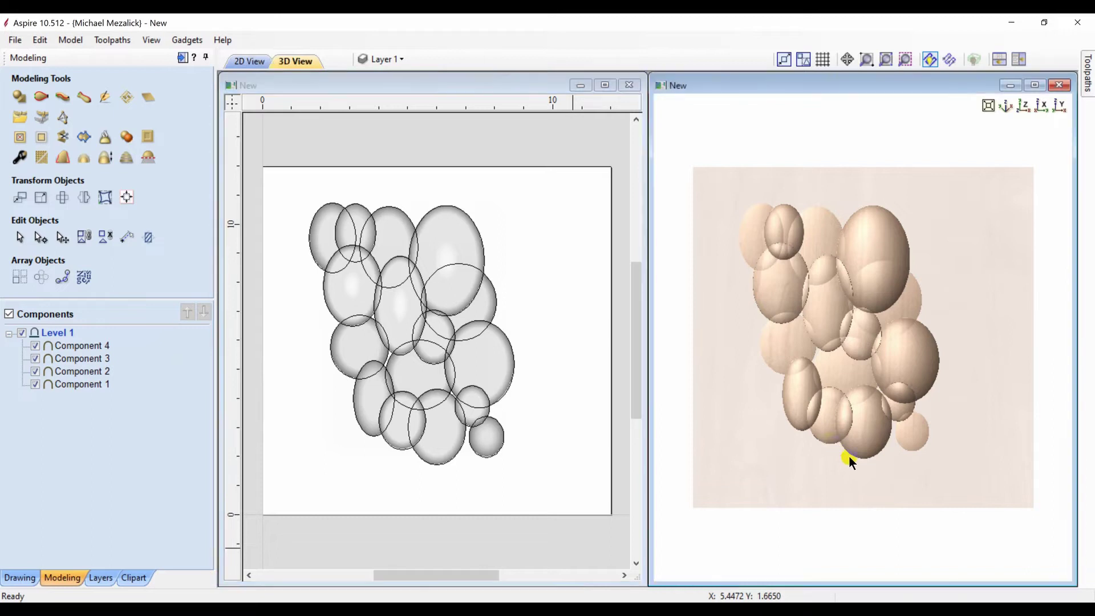
{"action": "scroll", "coordinate": [872, 430], "scroll_direction": "up", "scroll_amount": 3}
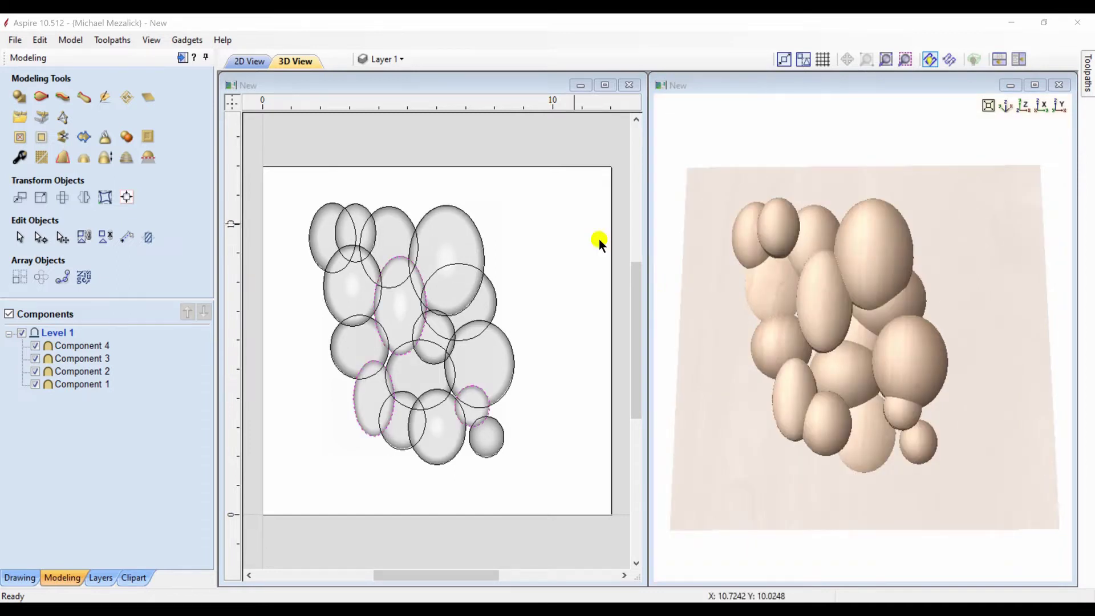
{"action": "left_click_drag", "start_coordinate": [288, 178], "coordinate": [542, 474]}
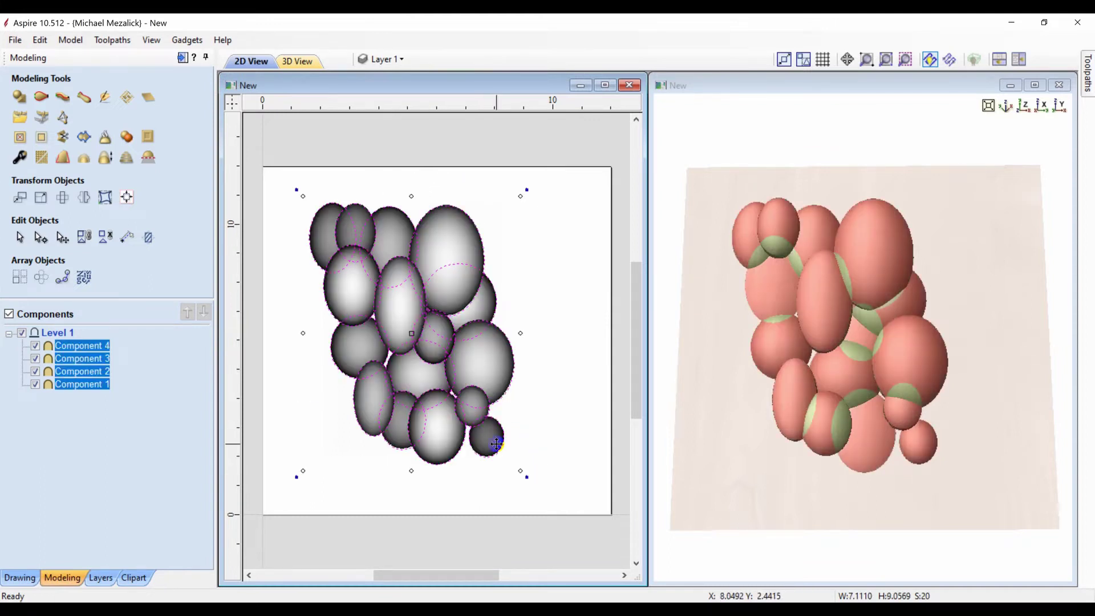
Delete the bubbles and import Grapes-X from Plants & Fruit, enlarged and moved down-left.
{"action": "key", "text": "Delete"}
{"action": "left_click", "coordinate": [132, 577]}
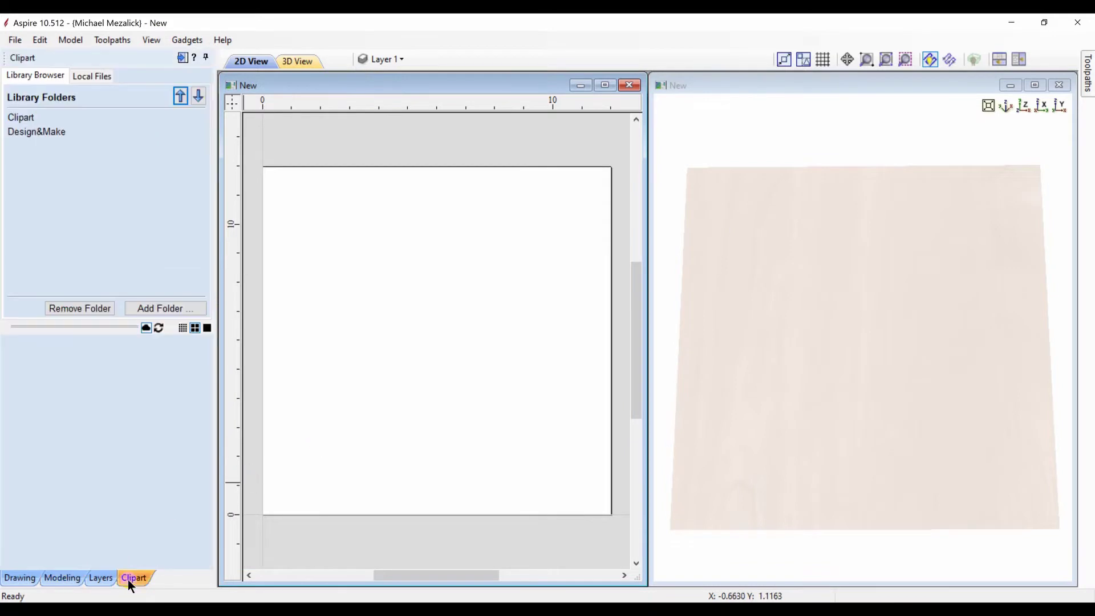
{"action": "left_click", "coordinate": [20, 119]}
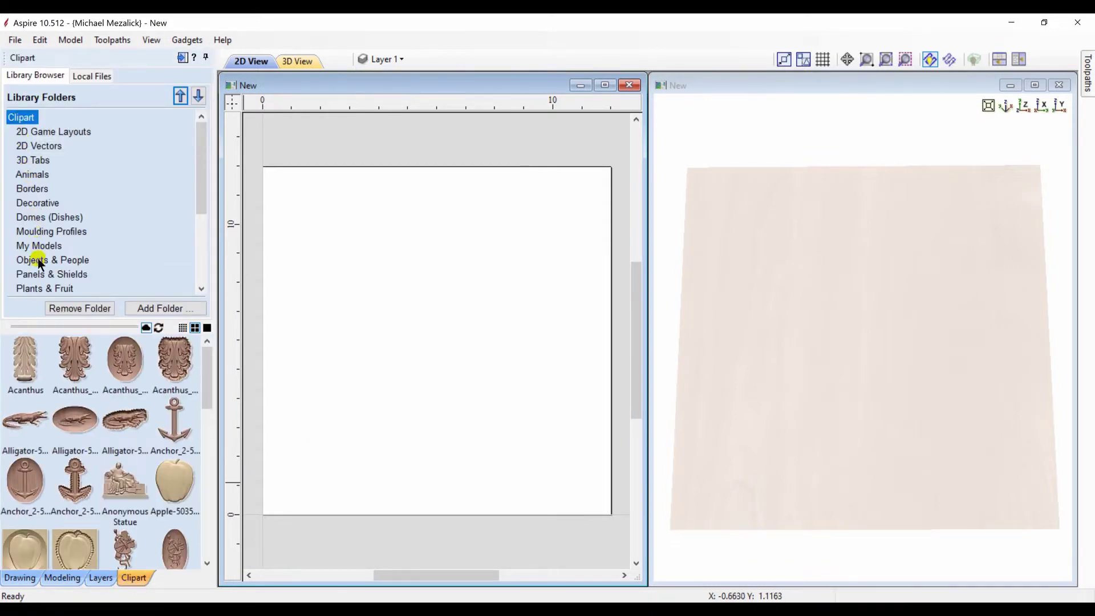
{"action": "left_click", "coordinate": [33, 287]}
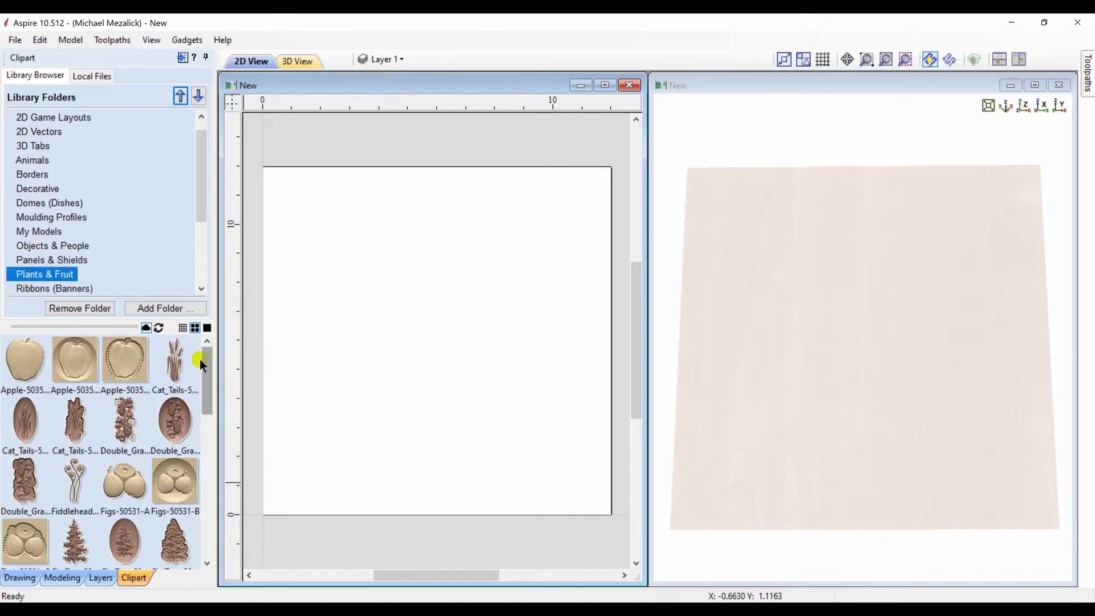
{"action": "left_click_drag", "start_coordinate": [205, 370], "coordinate": [208, 446]}
{"action": "double_click", "coordinate": [78, 438]}
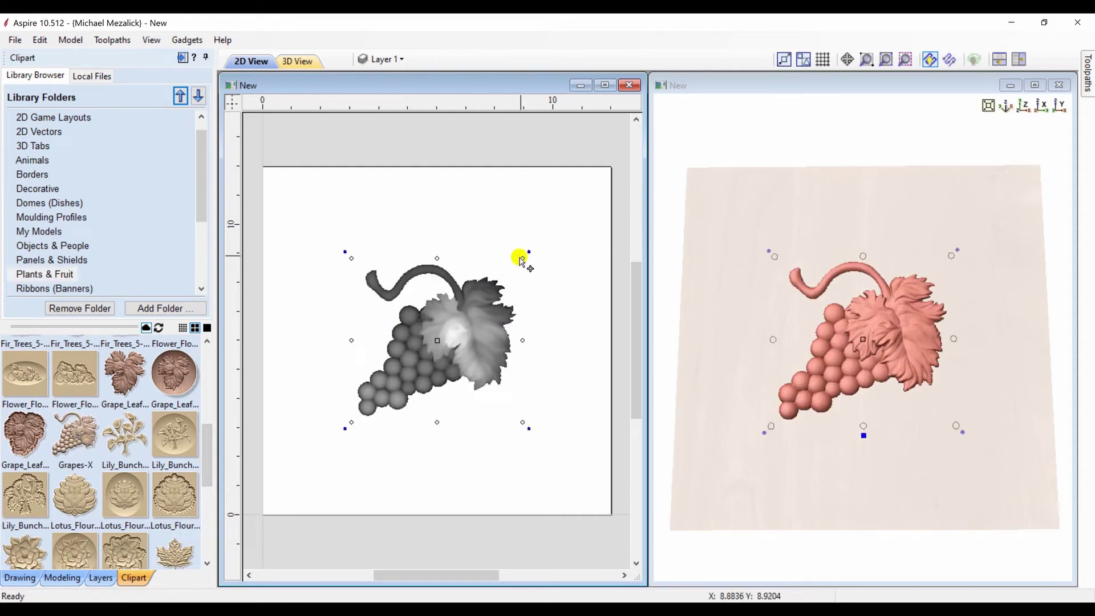
{"action": "left_click_drag", "start_coordinate": [521, 260], "coordinate": [594, 163]}
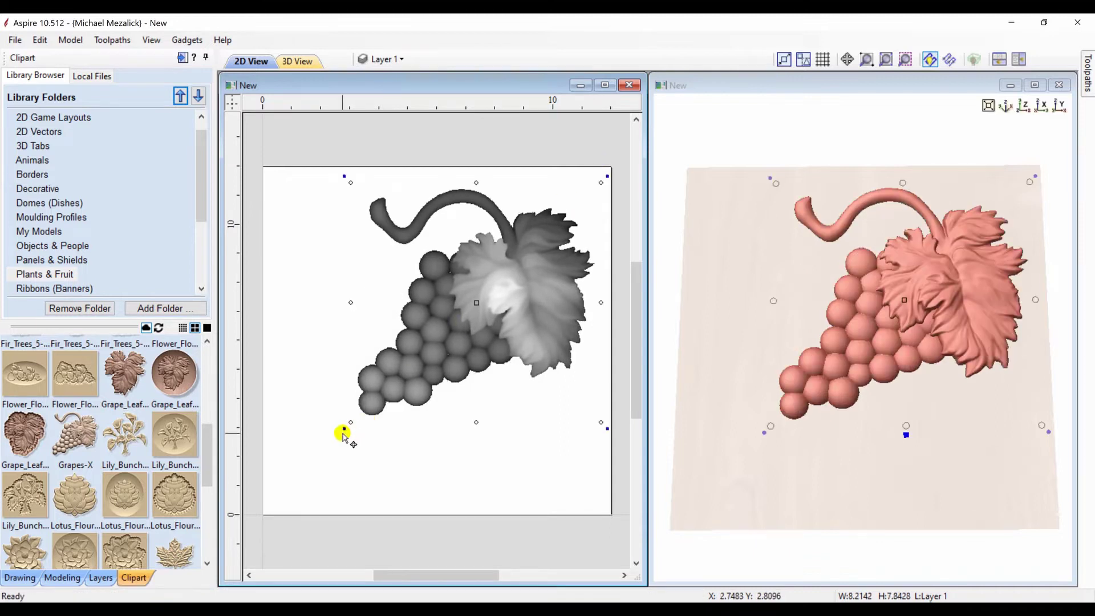
{"action": "left_click_drag", "start_coordinate": [350, 421], "coordinate": [288, 497]}
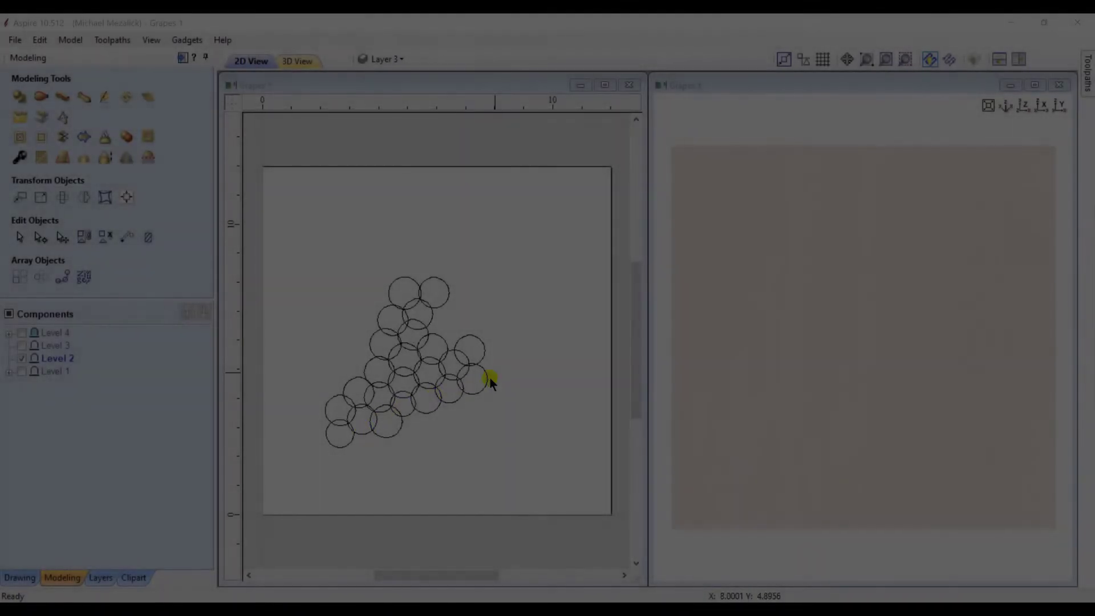
Select all 23 grape circles and dome them at a 50° angle in Merge mode.
{"action": "left_click", "coordinate": [357, 433]}
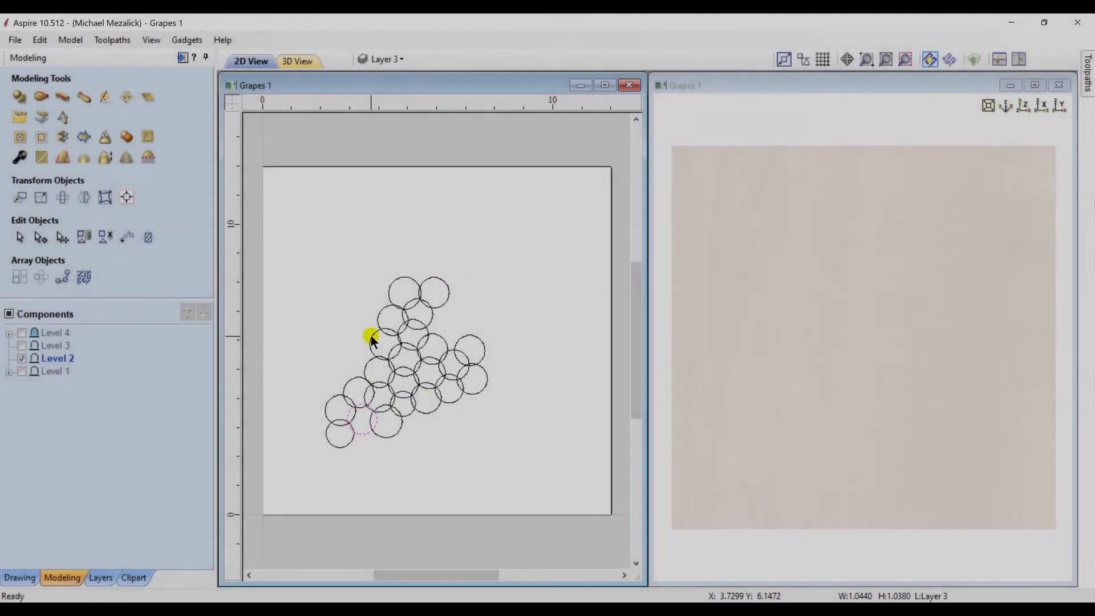
{"action": "left_click", "coordinate": [463, 337]}
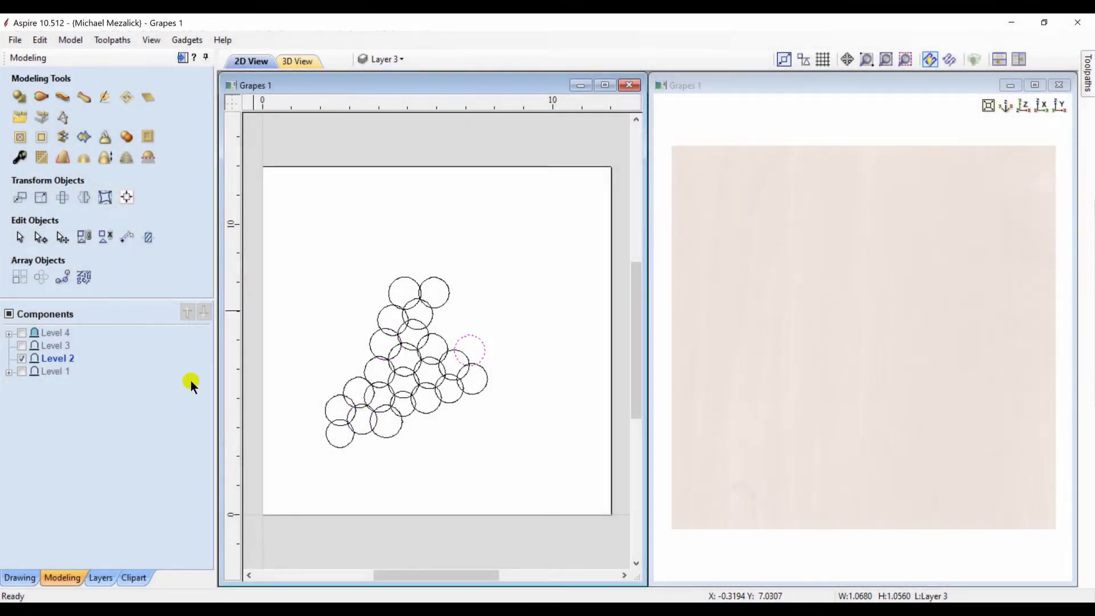
{"action": "left_click_drag", "start_coordinate": [282, 234], "coordinate": [412, 411]}
{"action": "left_click_drag", "start_coordinate": [502, 459], "coordinate": [523, 468]}
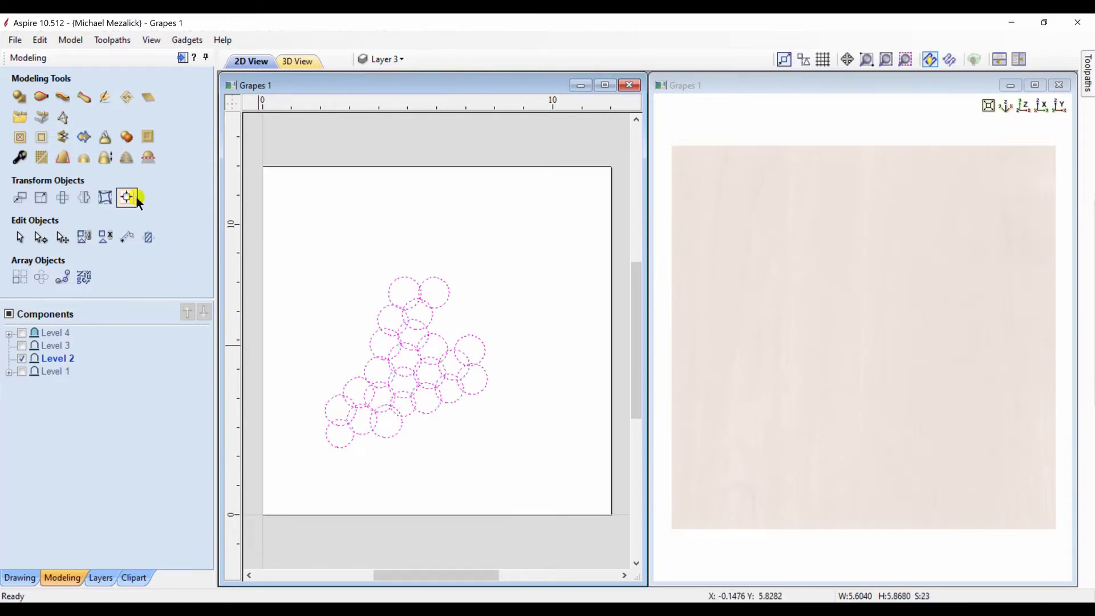
{"action": "left_click", "coordinate": [27, 103]}
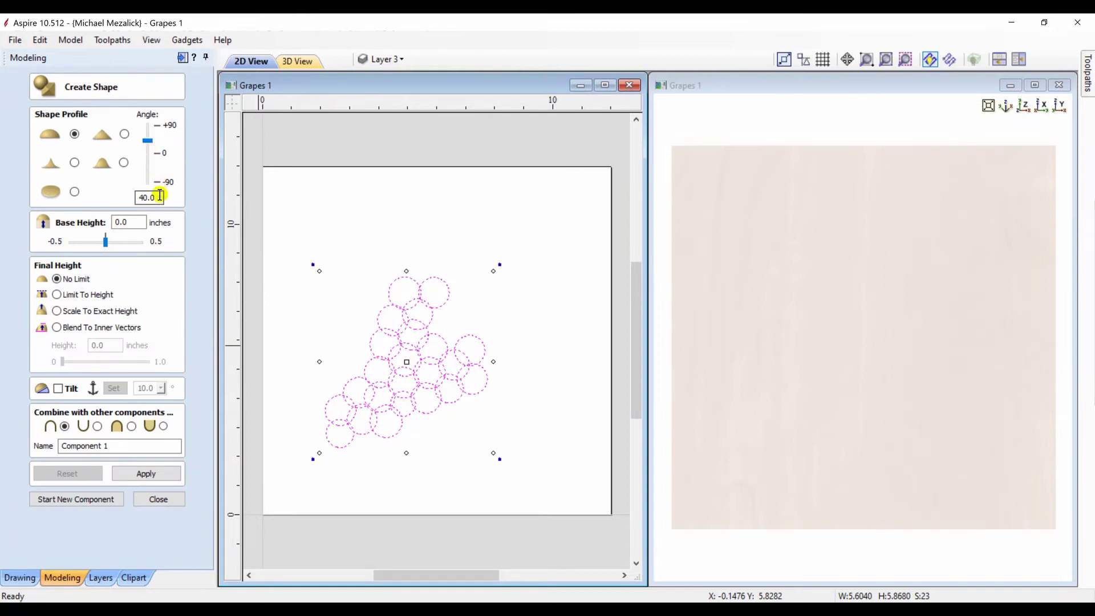
{"action": "double_click", "coordinate": [159, 196]}
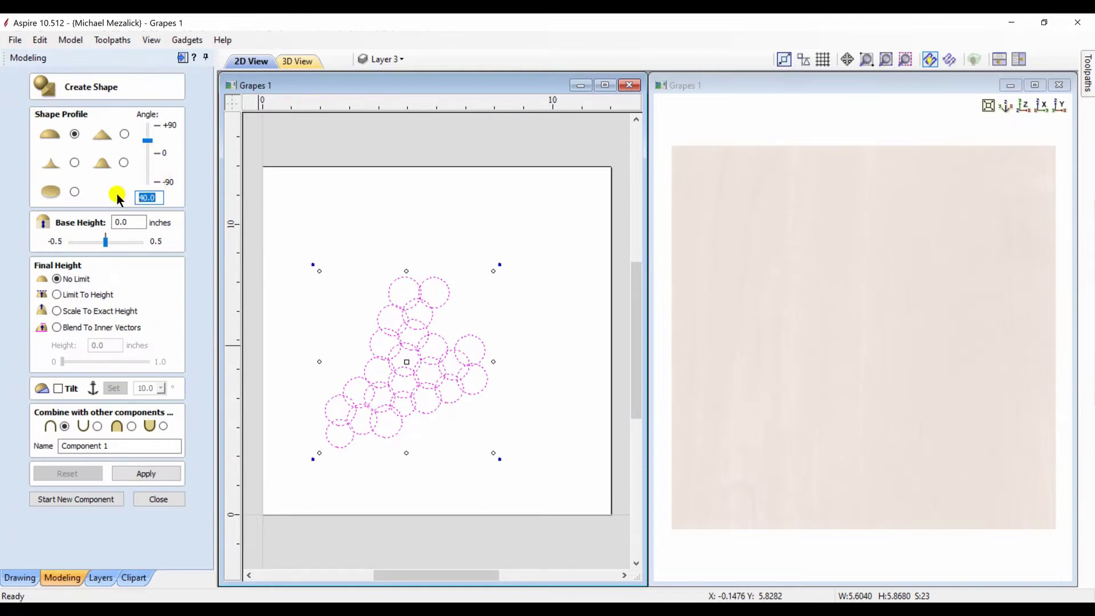
{"action": "type", "text": "50"}
{"action": "left_click", "coordinate": [132, 426]}
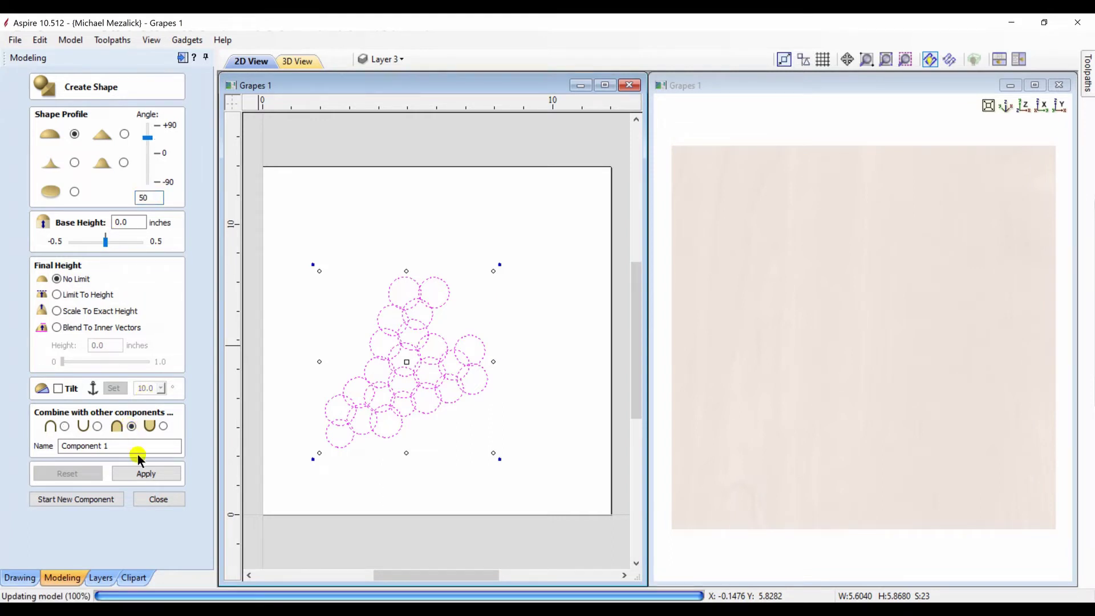
{"action": "left_click", "coordinate": [144, 474]}
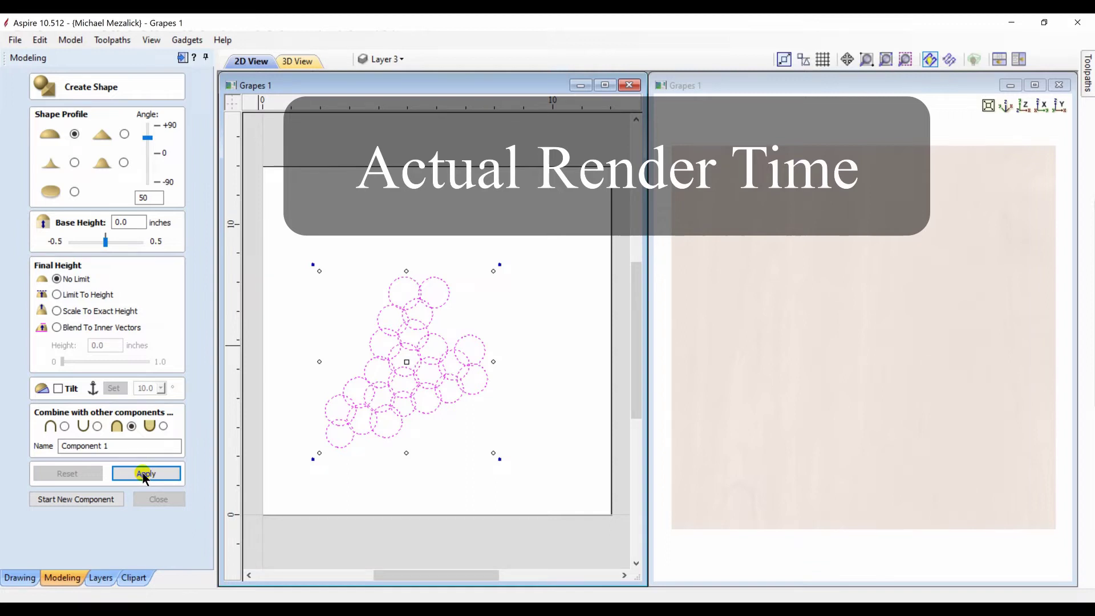
Reapply the grape domes, close the shape form, and select Component 1.
{"action": "left_click", "coordinate": [143, 473]}
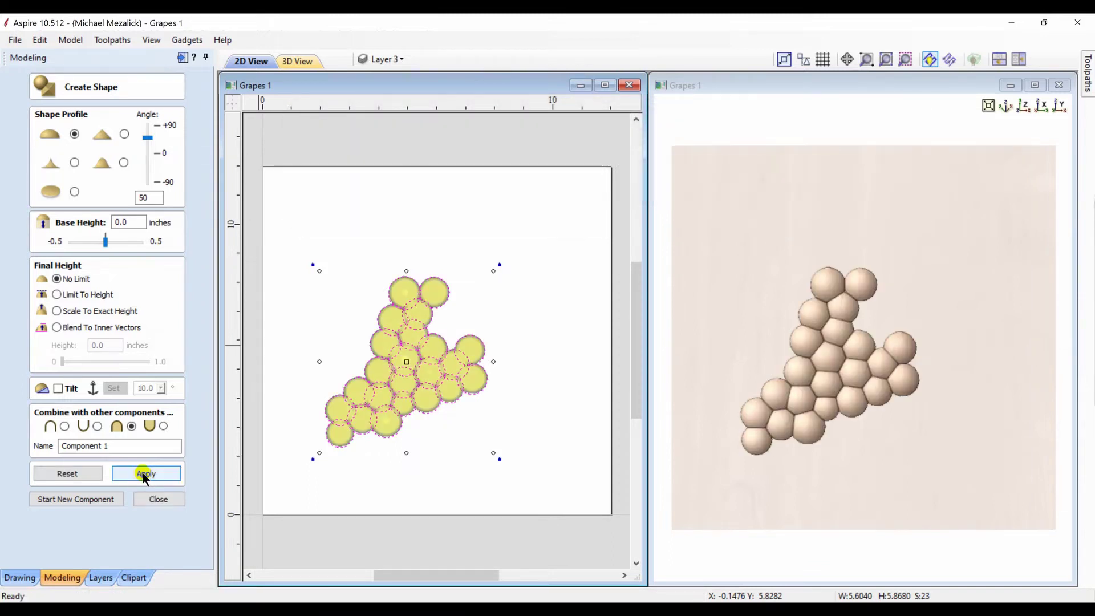
{"action": "left_click", "coordinate": [159, 499]}
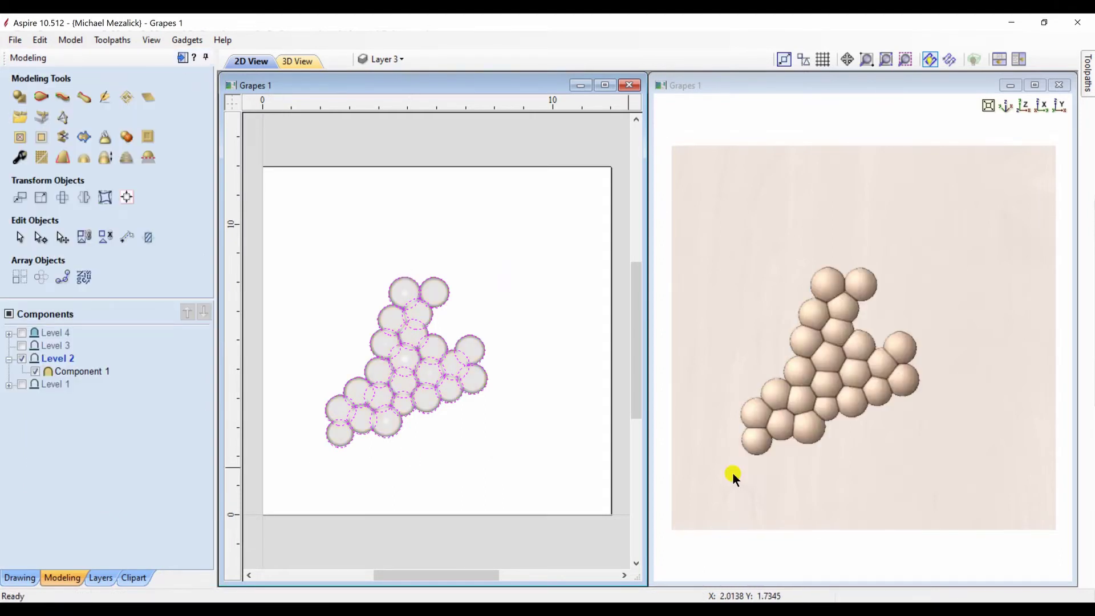
{"action": "left_click_drag", "start_coordinate": [829, 481], "coordinate": [857, 326]}
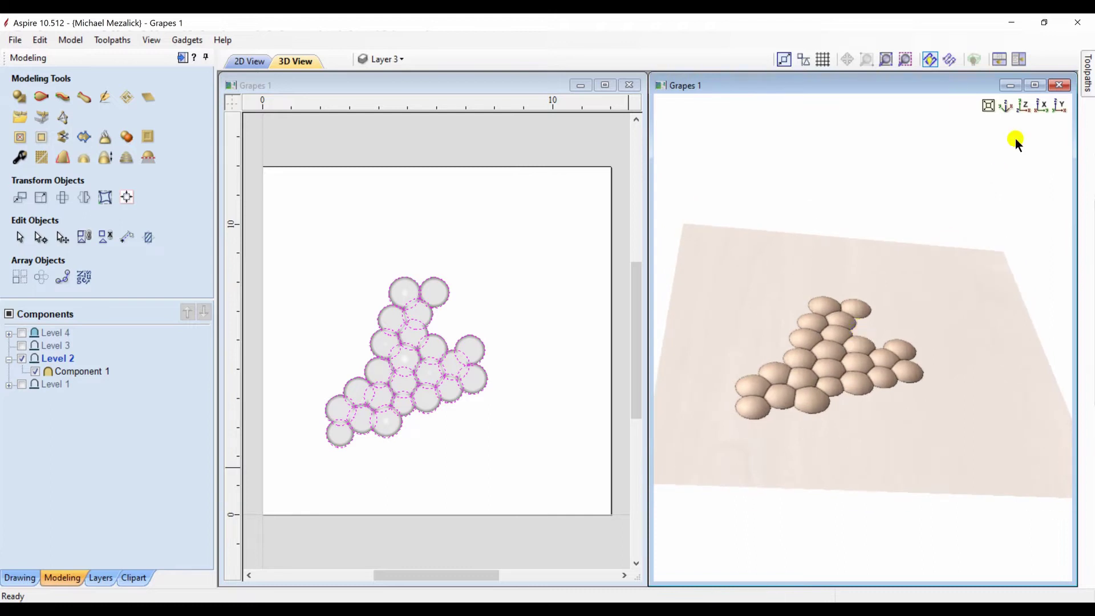
{"action": "left_click", "coordinate": [92, 372]}
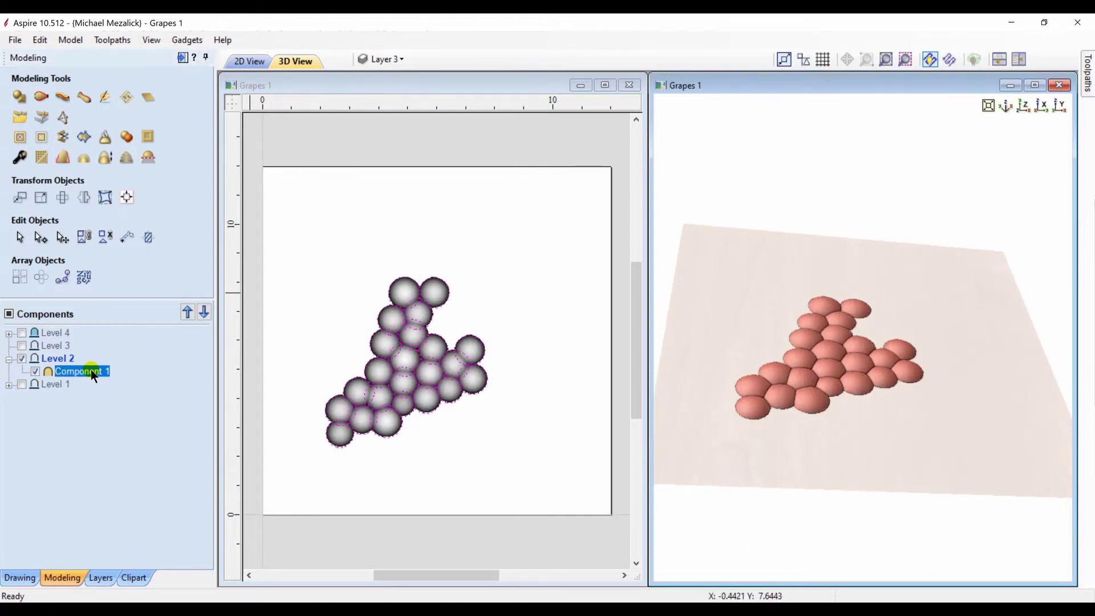
Set Component 1's shape height to 0.32 inches with base height back at 0.0.
{"action": "left_click", "coordinate": [20, 157]}
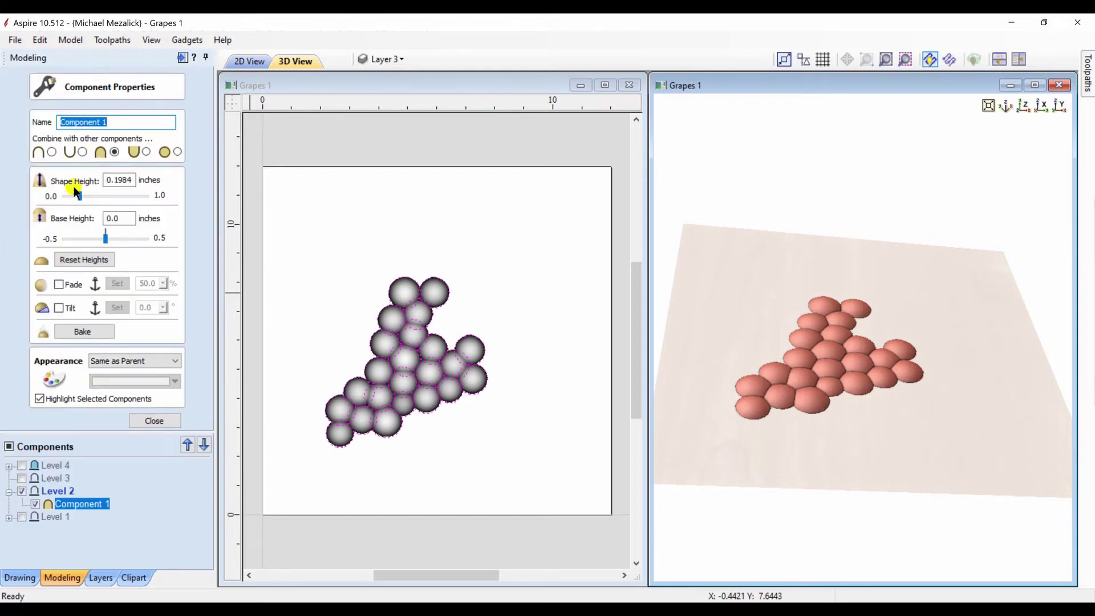
{"action": "left_click_drag", "start_coordinate": [80, 195], "coordinate": [96, 197]}
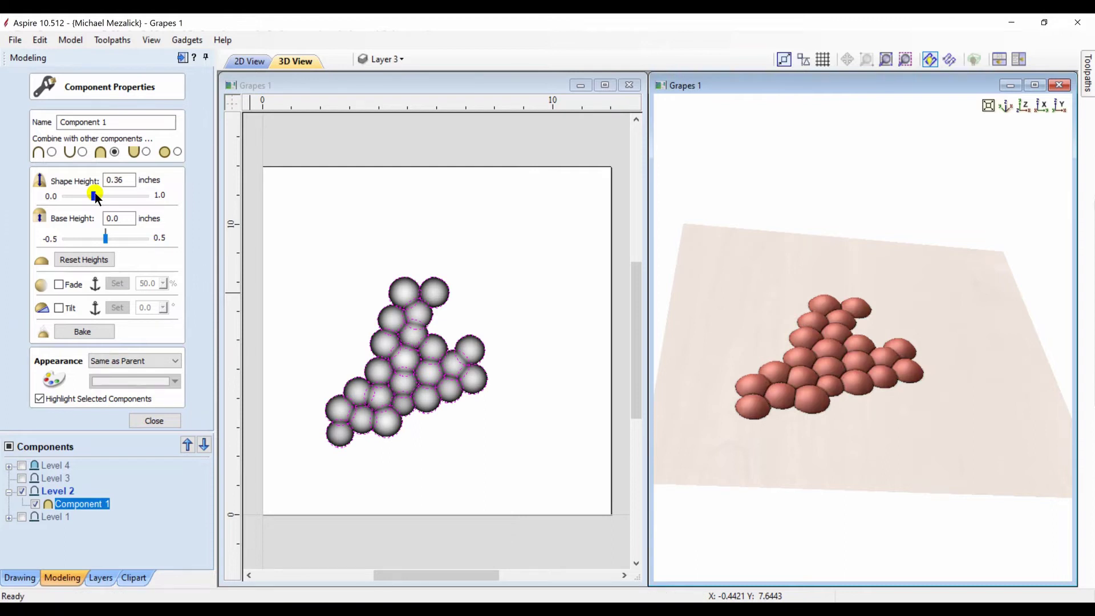
{"action": "left_click", "coordinate": [1041, 107]}
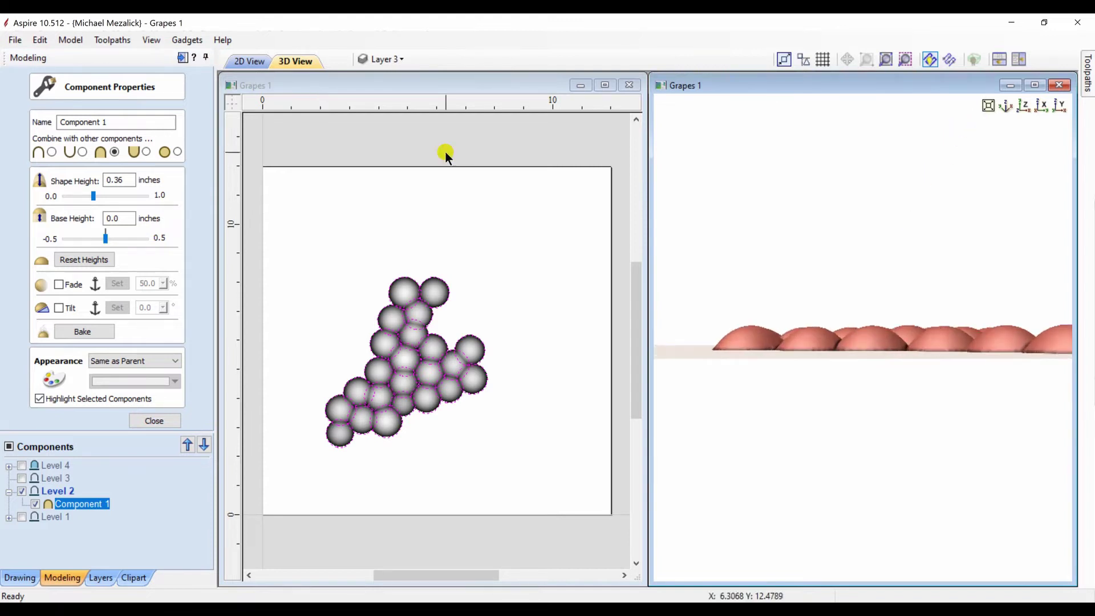
{"action": "left_click_drag", "start_coordinate": [93, 196], "coordinate": [100, 196]}
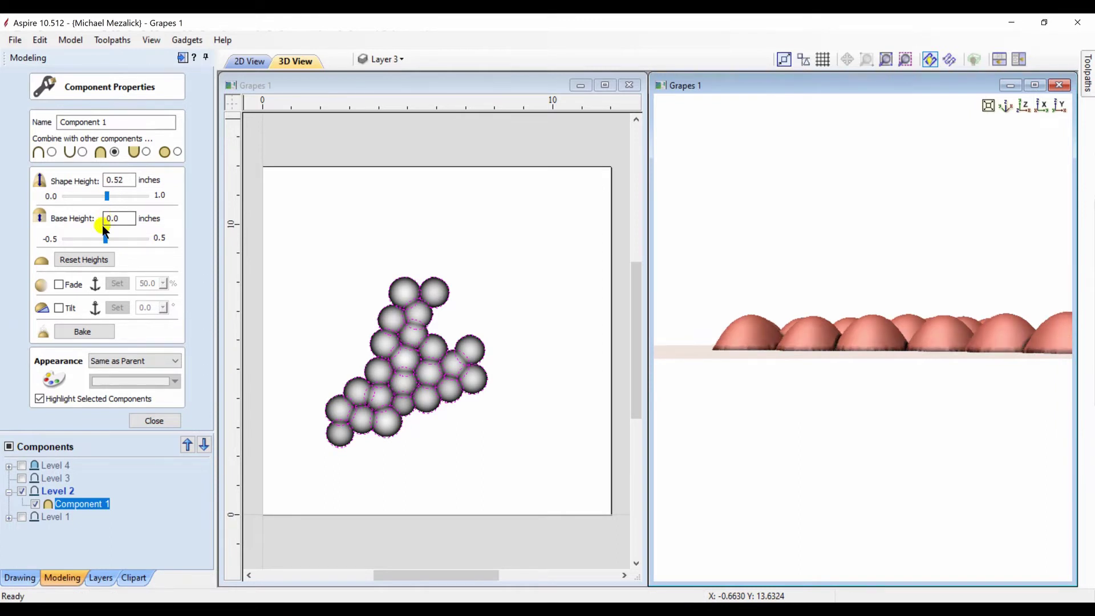
{"action": "left_click_drag", "start_coordinate": [105, 240], "coordinate": [116, 241]}
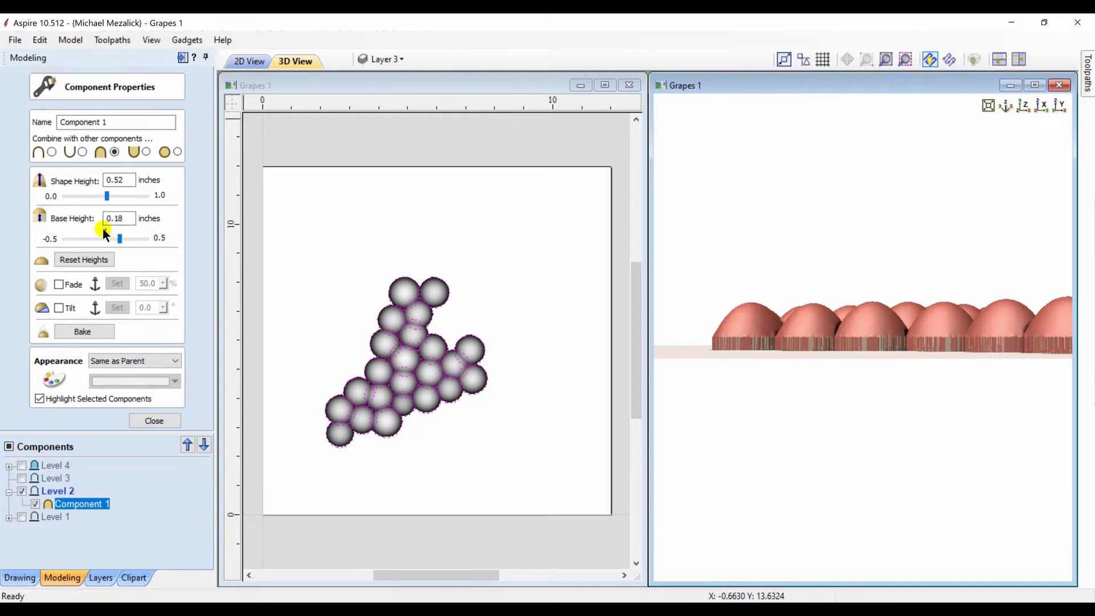
{"action": "type", "text": "0.0"}
{"action": "key", "text": "Return"}
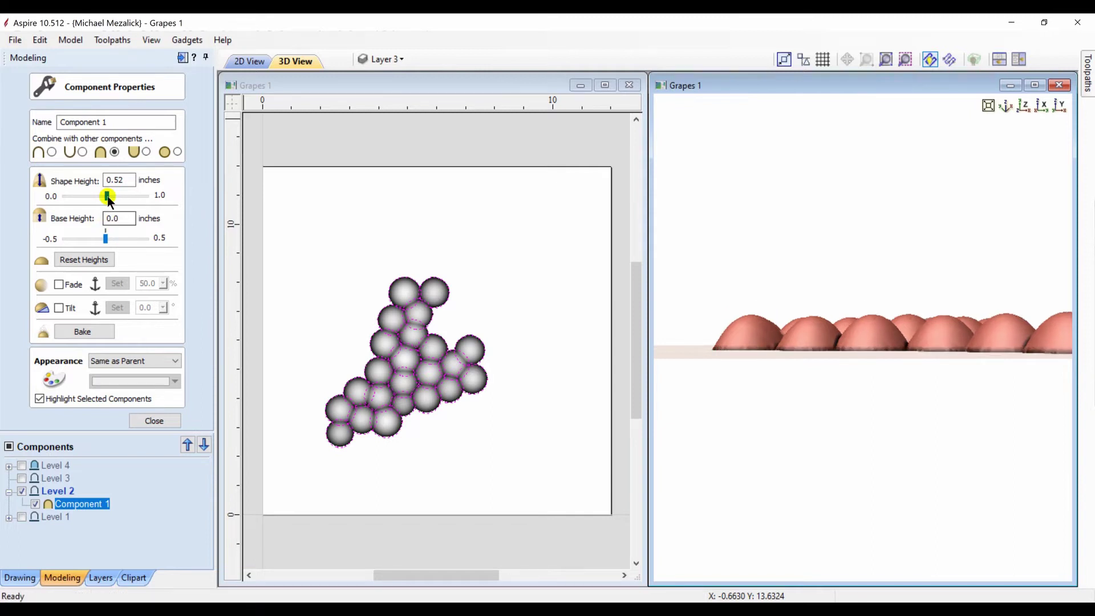
{"action": "left_click_drag", "start_coordinate": [107, 196], "coordinate": [91, 196]}
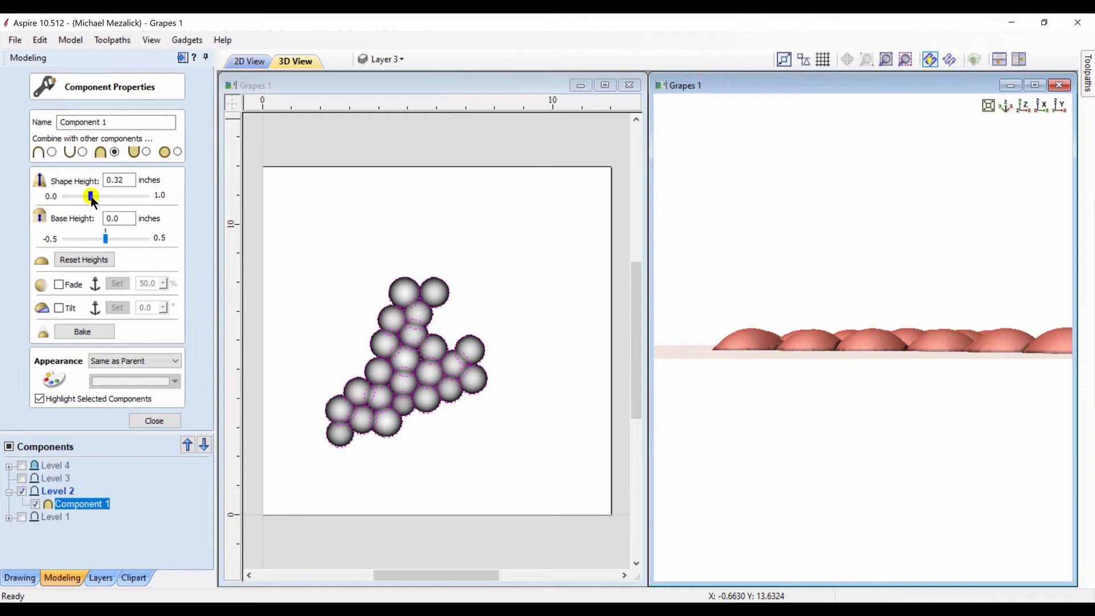
{"action": "left_click", "coordinate": [1022, 104]}
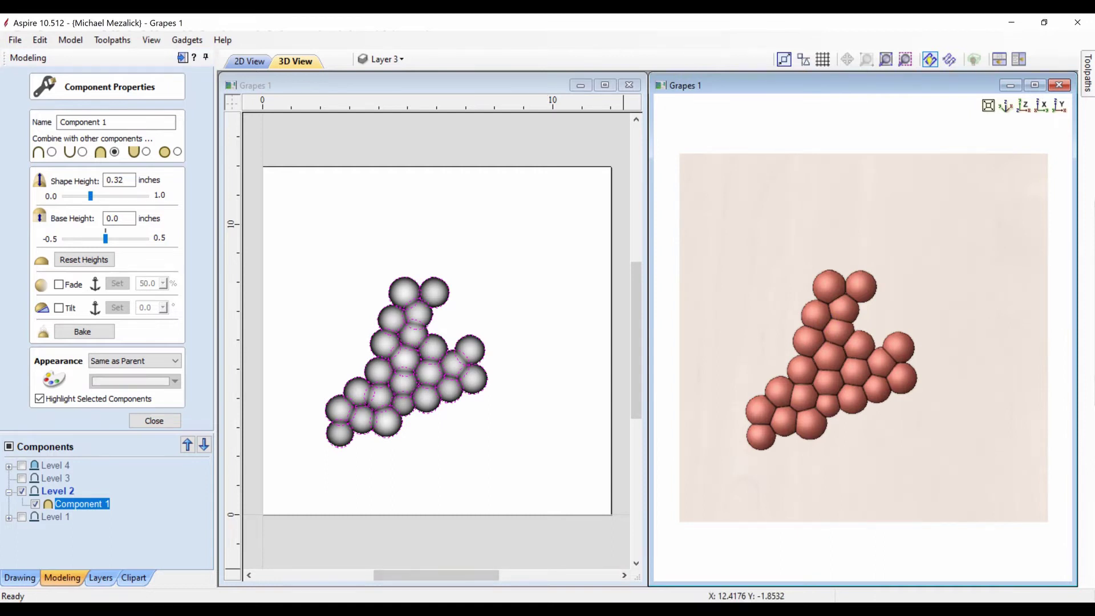
{"action": "left_click", "coordinate": [486, 482]}
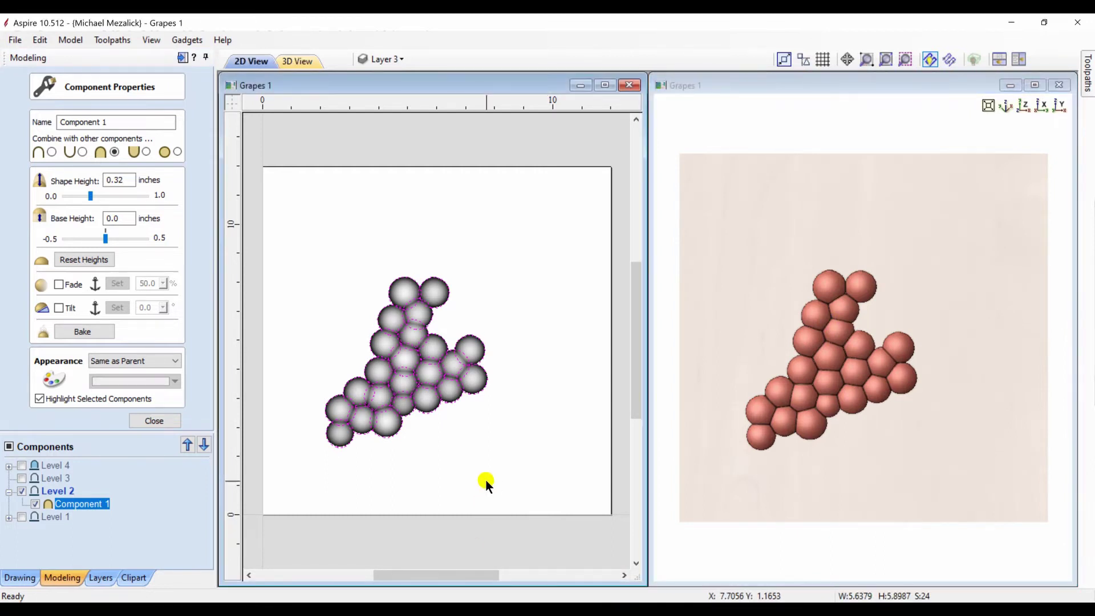
{"action": "left_click", "coordinate": [486, 482]}
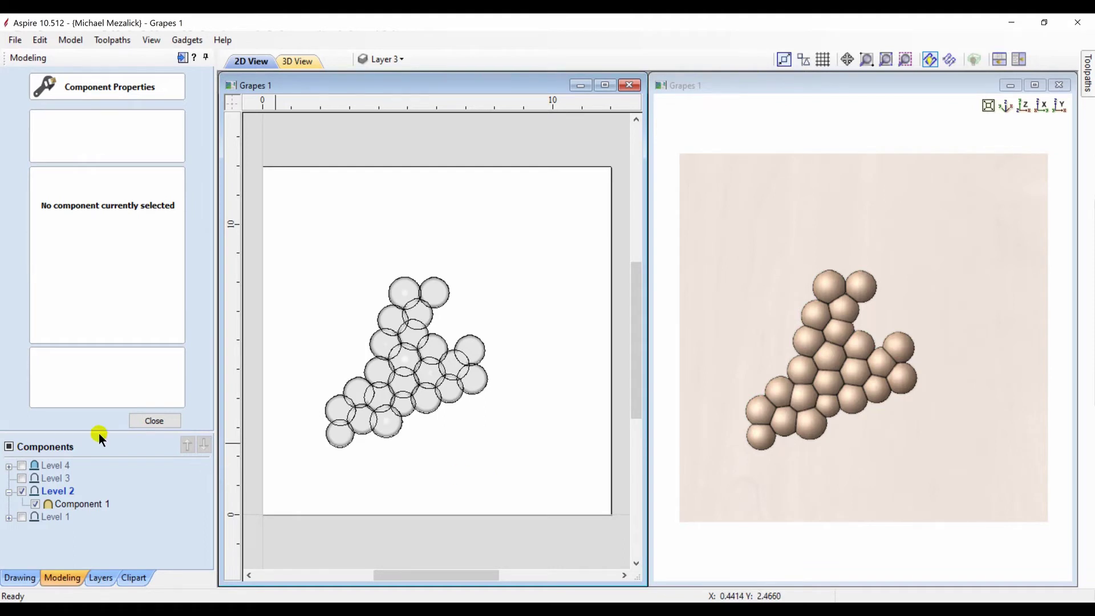
Hide Level 2 with its grapes, make Level 3 visible, and close Component Properties.
{"action": "left_click", "coordinate": [22, 491]}
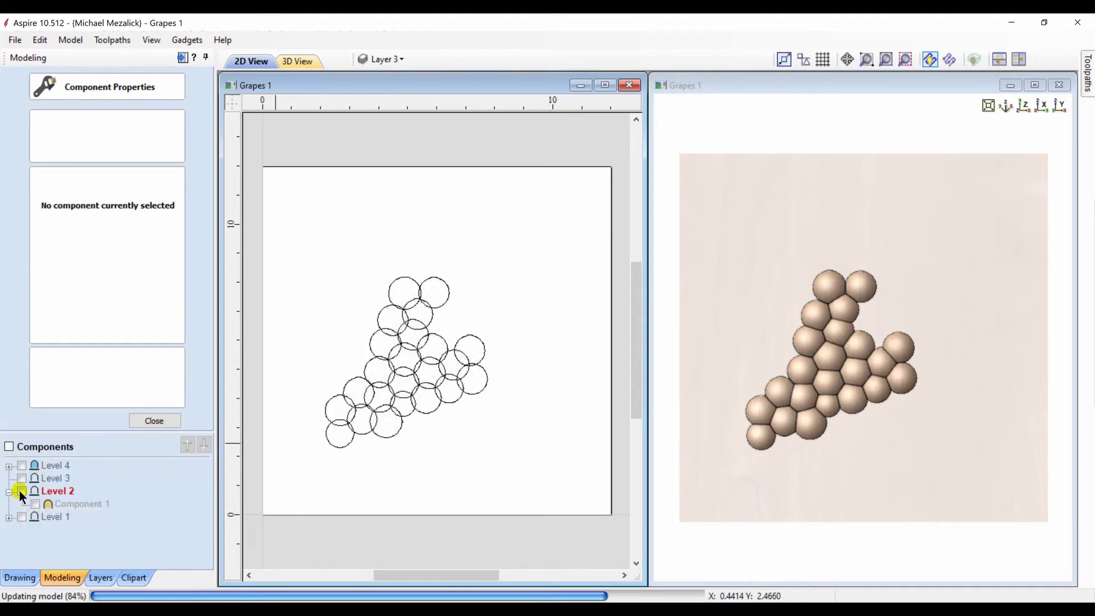
{"action": "left_click", "coordinate": [40, 479]}
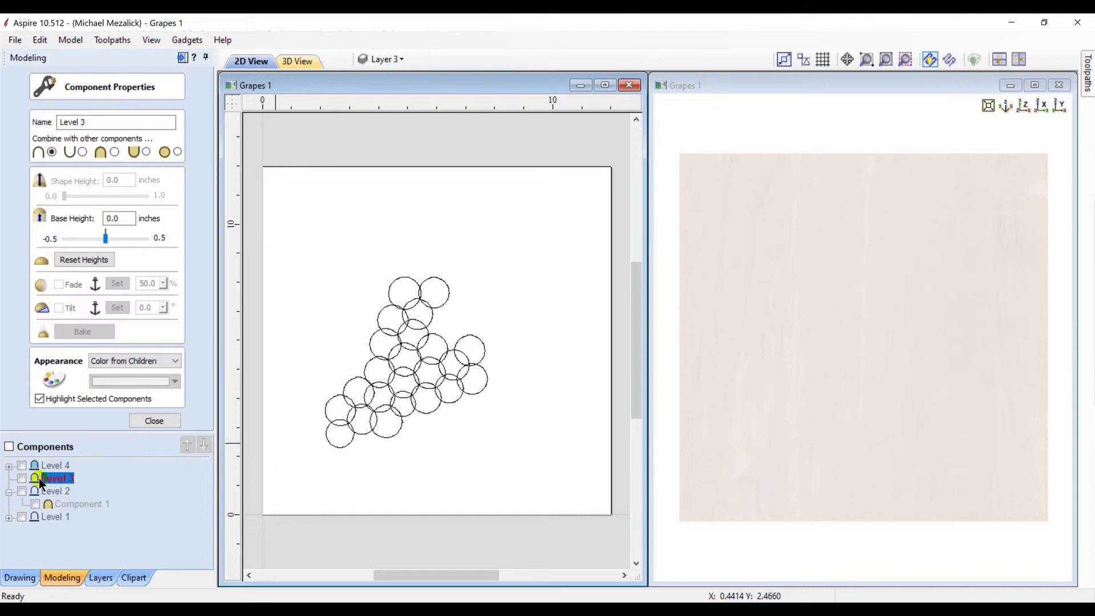
{"action": "left_click", "coordinate": [23, 478]}
{"action": "left_click", "coordinate": [8, 491]}
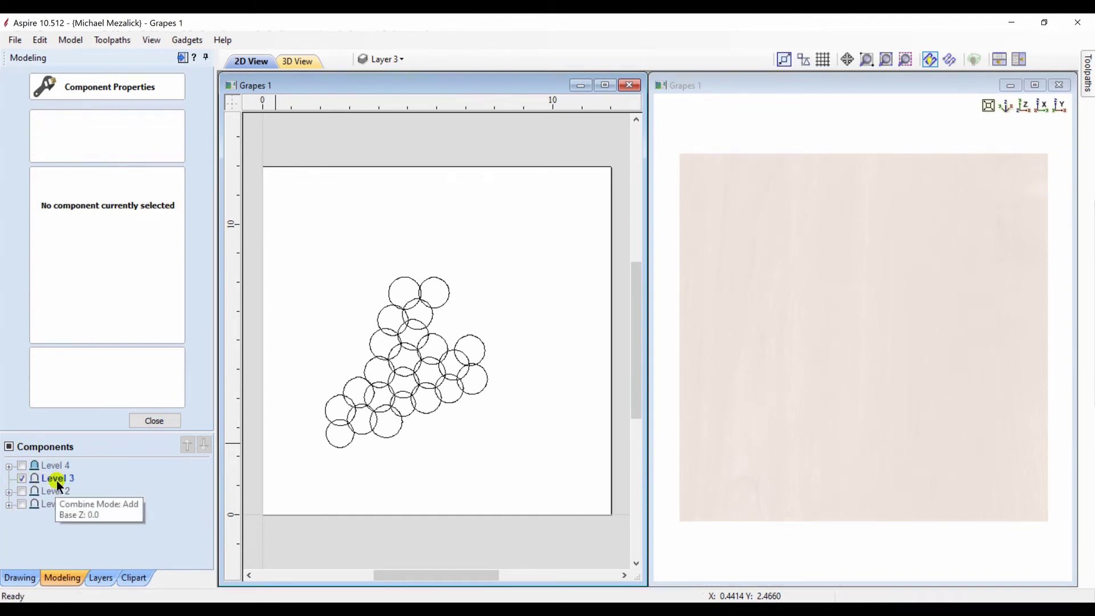
{"action": "left_click", "coordinate": [154, 422]}
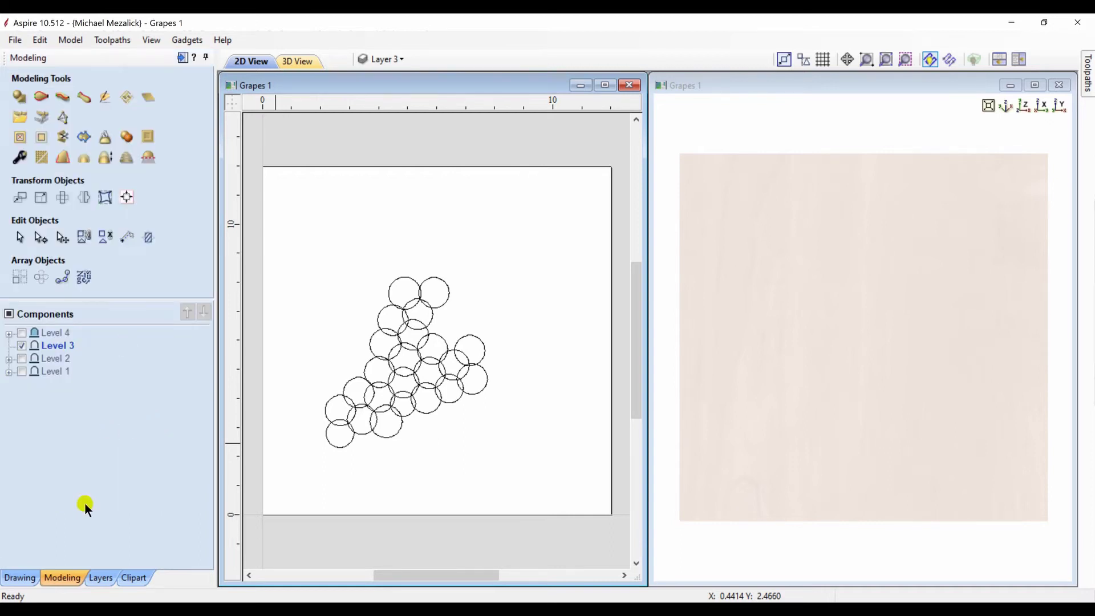
Draw an arc about 6.77 inches wide and 1.77 inches tall above the grapes.
{"action": "left_click", "coordinate": [19, 578]}
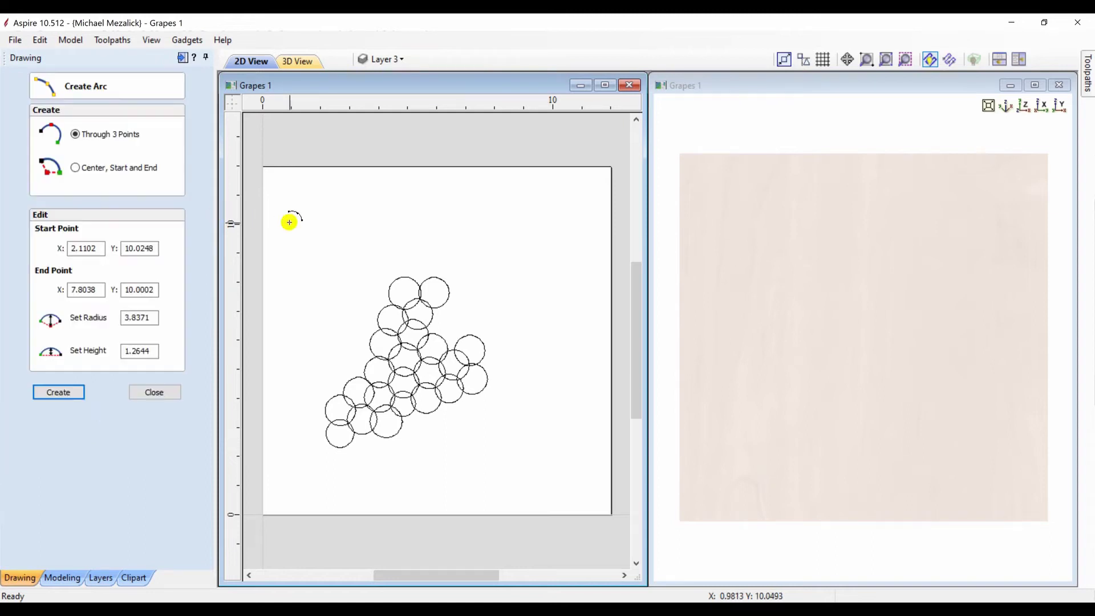
{"action": "left_click", "coordinate": [511, 229]}
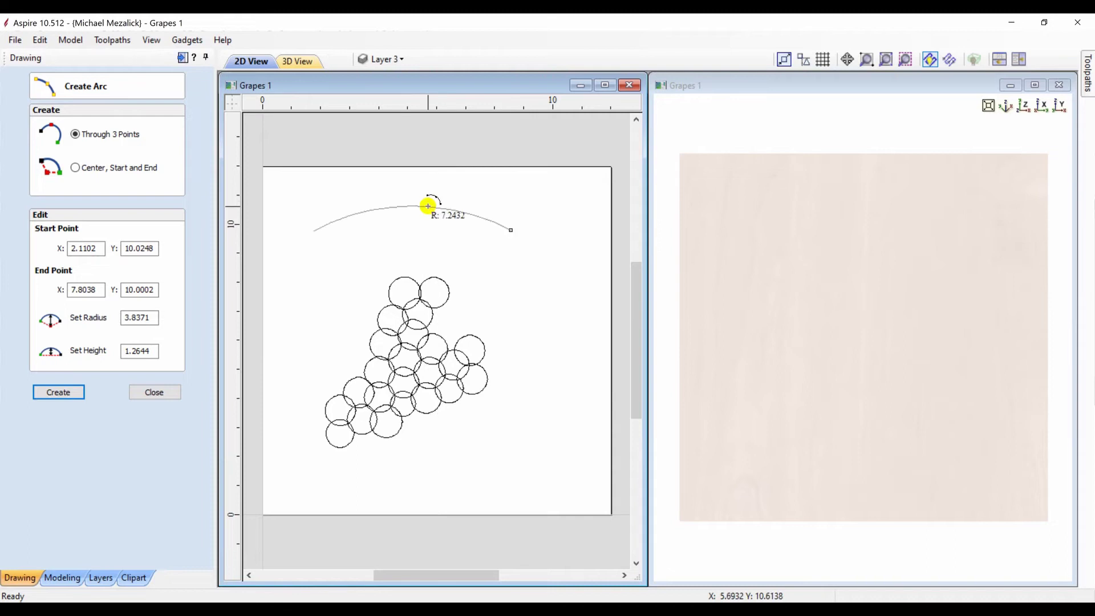
{"action": "left_click", "coordinate": [418, 179]}
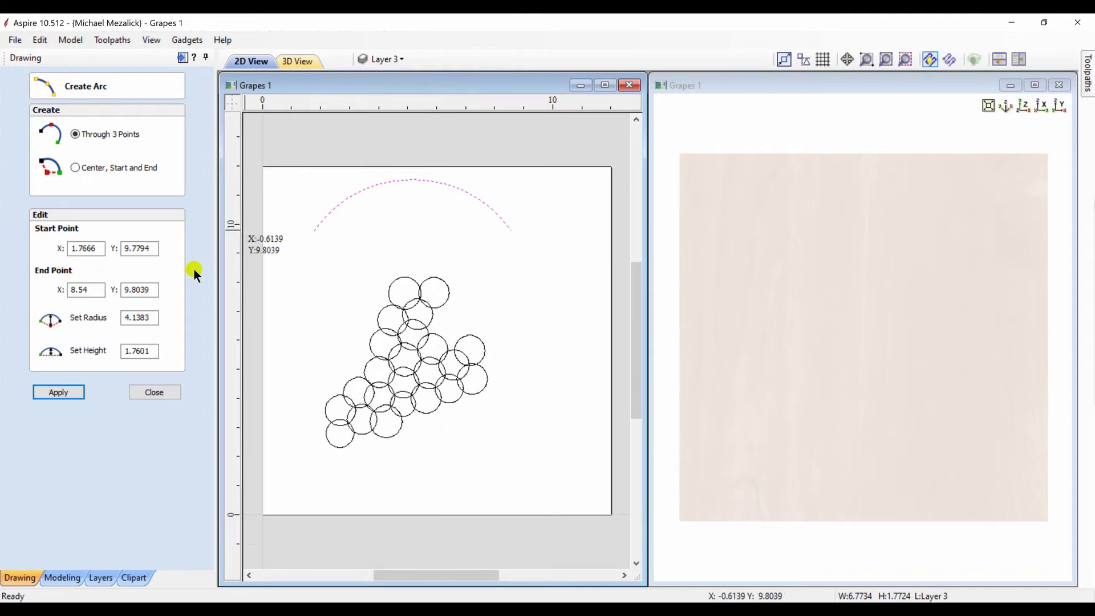
{"action": "left_click", "coordinate": [151, 392]}
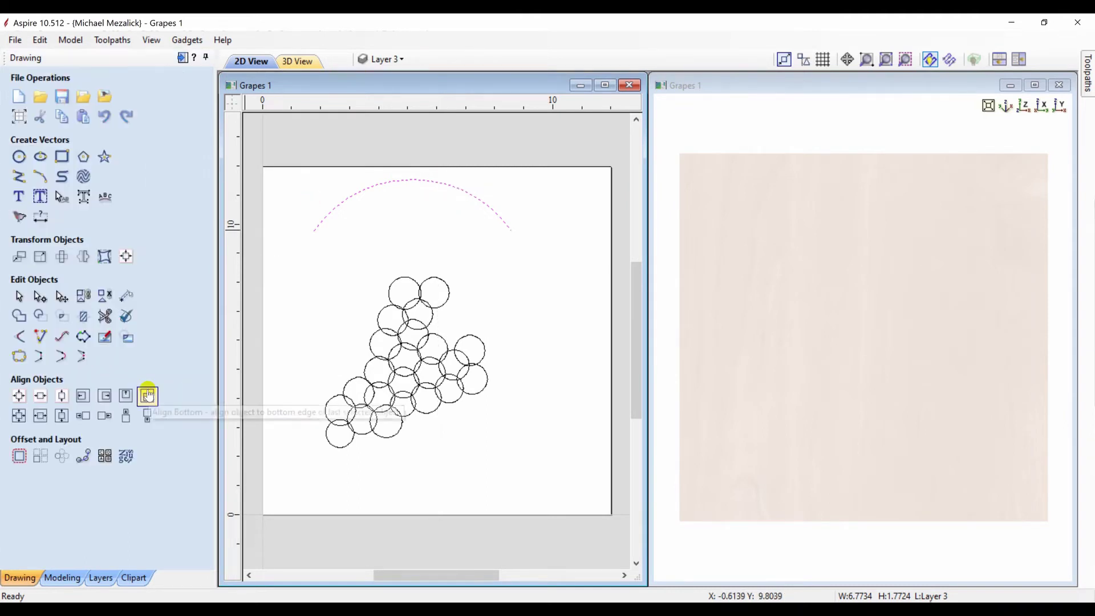
Select five grape circles and dome them as Component 2, combined with the existing grapes.
{"action": "left_click", "coordinate": [63, 578]}
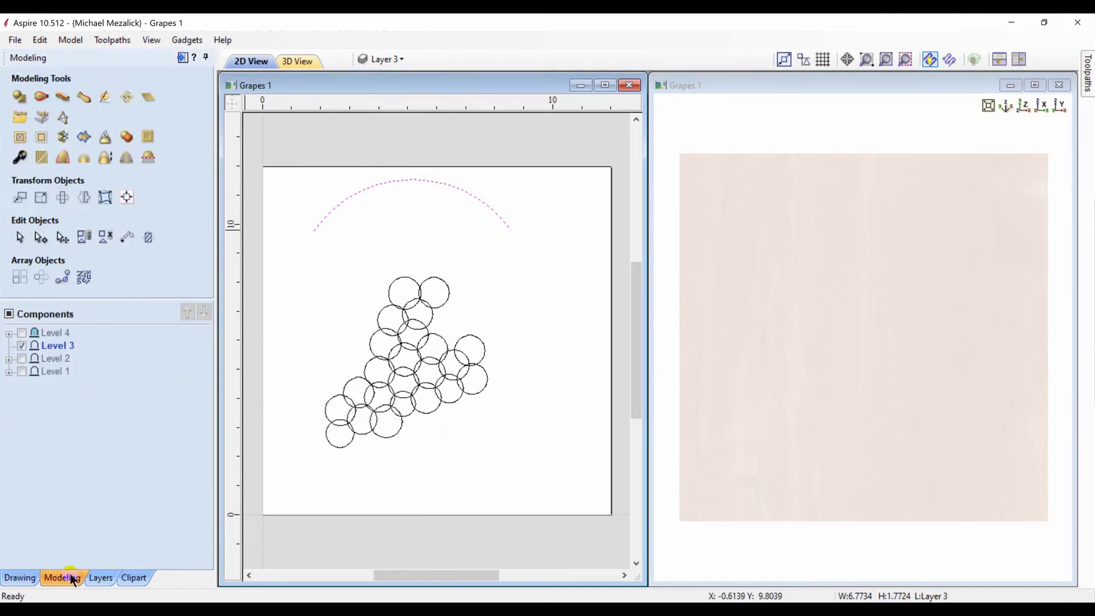
{"action": "left_click", "coordinate": [338, 446]}
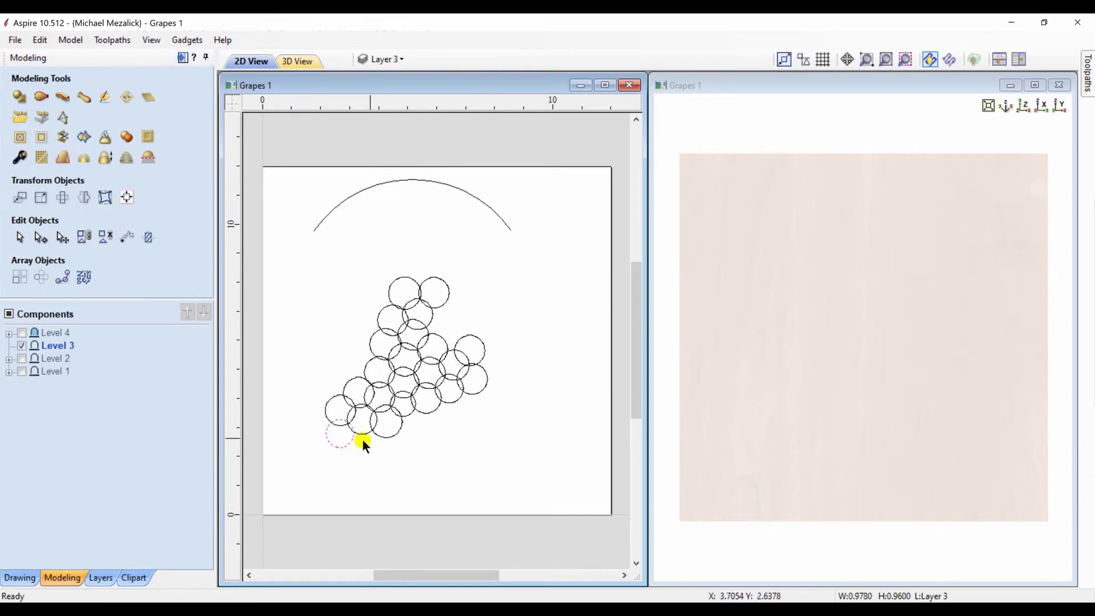
{"action": "left_click", "coordinate": [407, 413], "text": "shift"}
{"action": "left_click", "coordinate": [370, 363], "text": "shift"}
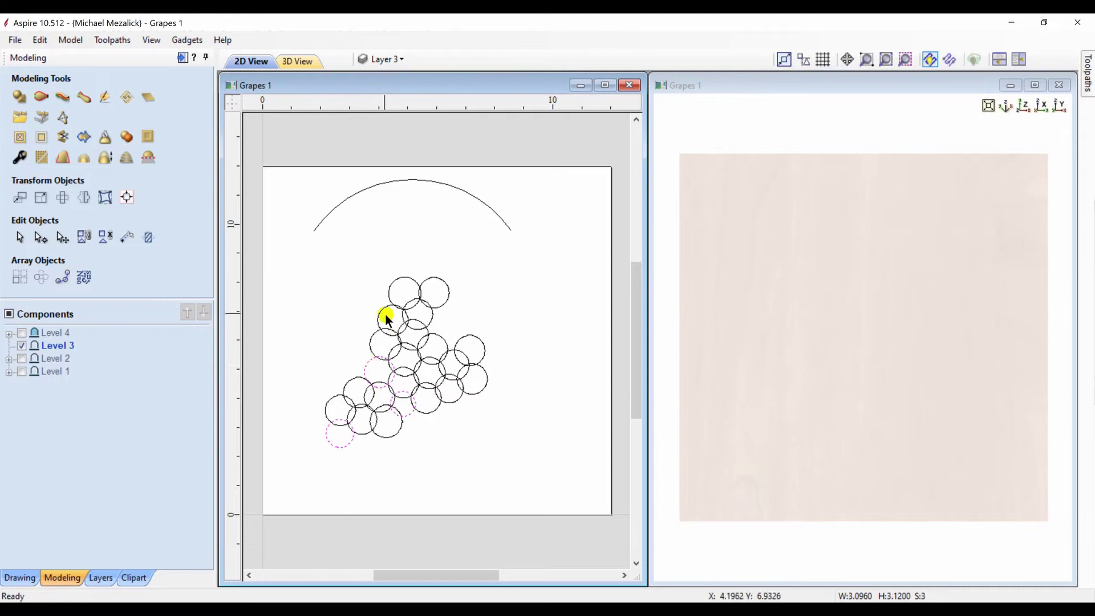
{"action": "left_click", "coordinate": [392, 283], "text": "shift"}
{"action": "left_click", "coordinate": [440, 337], "text": "shift"}
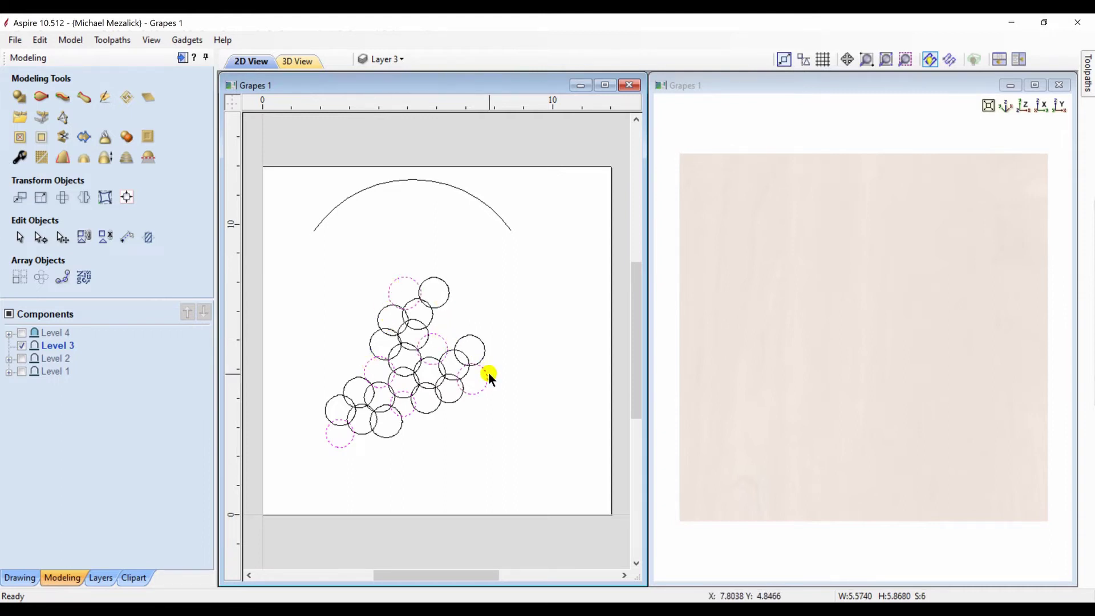
{"action": "left_click", "coordinate": [20, 96]}
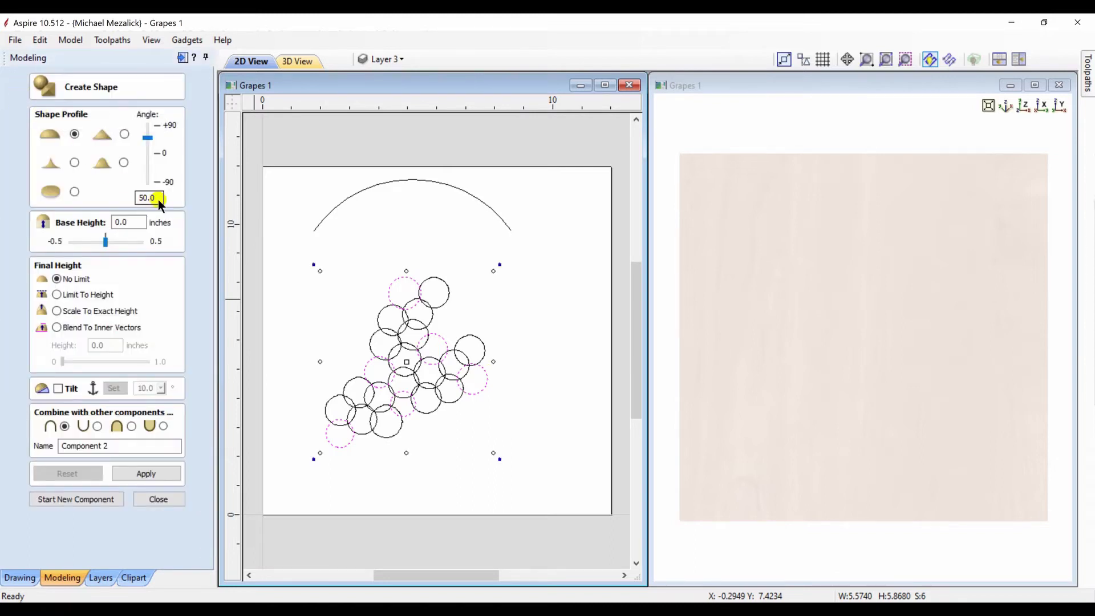
{"action": "left_click", "coordinate": [132, 426]}
{"action": "left_click", "coordinate": [143, 475]}
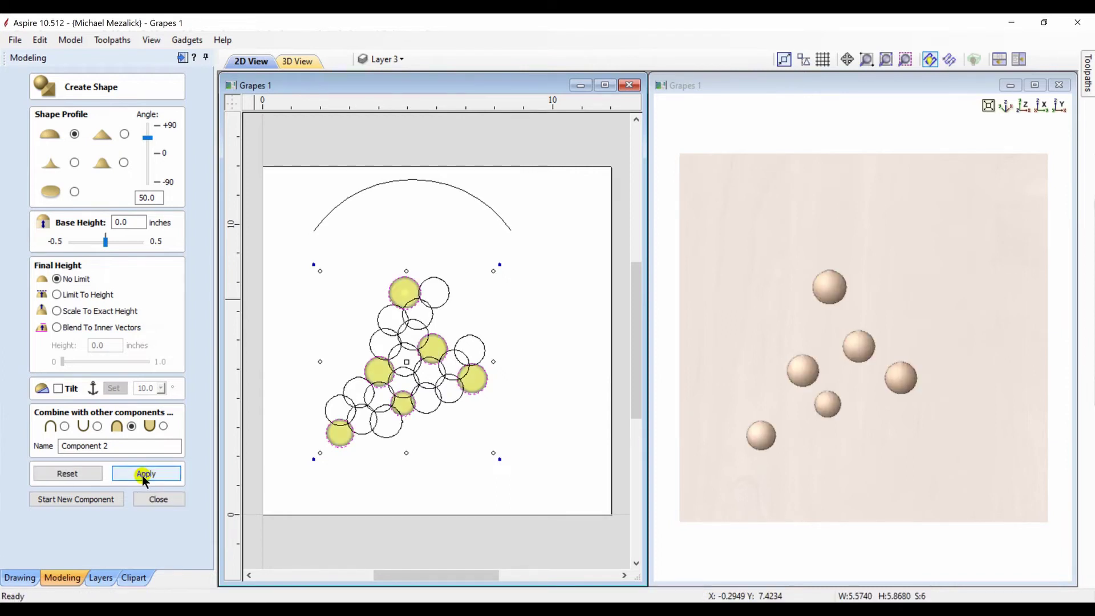
Start Component 3 and dome five more grape circles at a 60° angle.
{"action": "left_click", "coordinate": [98, 500]}
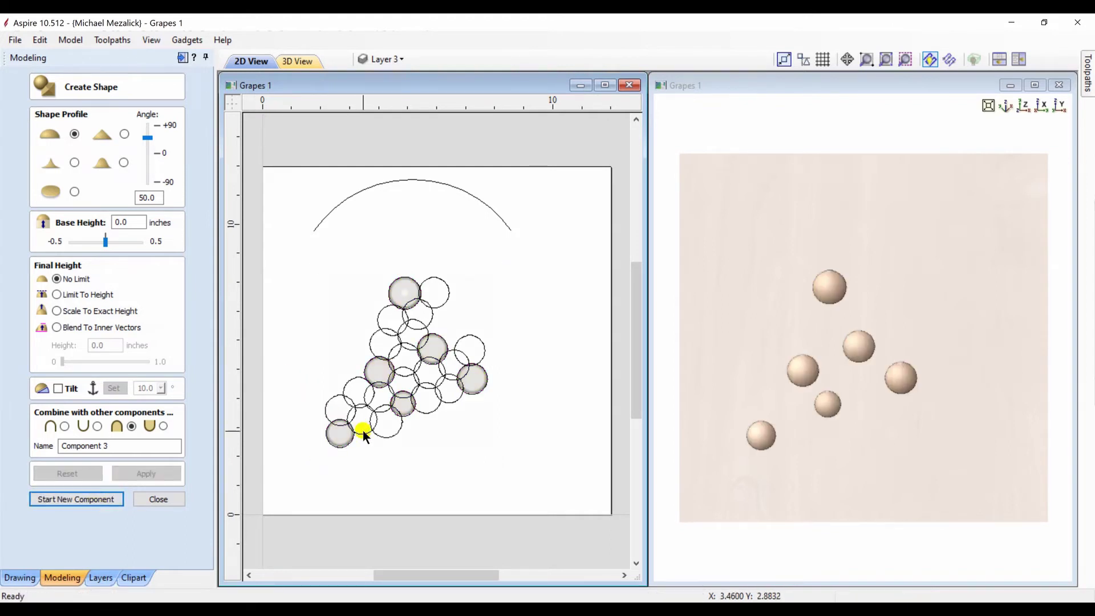
{"action": "left_click", "coordinate": [348, 381]}
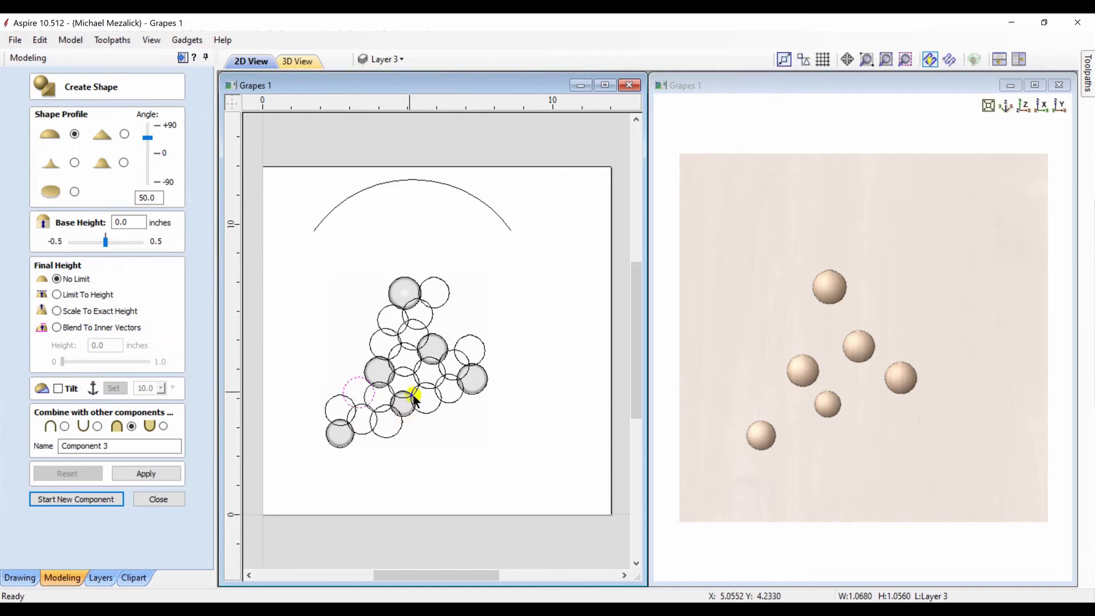
{"action": "left_click", "coordinate": [446, 403], "text": "shift"}
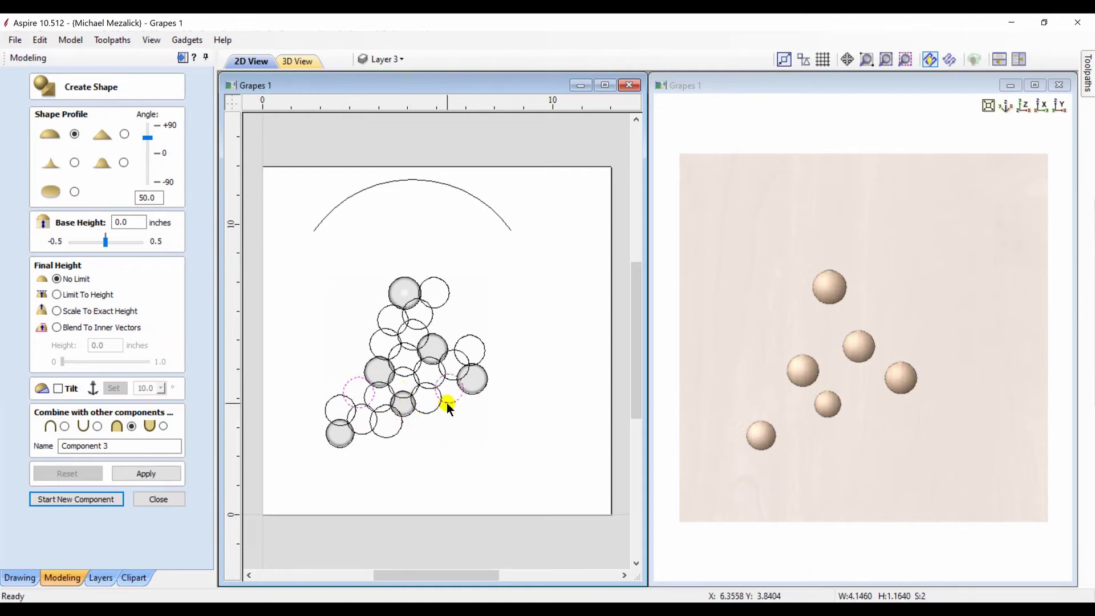
{"action": "left_click", "coordinate": [460, 342], "text": "shift"}
{"action": "left_click", "coordinate": [435, 307], "text": "shift"}
{"action": "left_click", "coordinate": [381, 315], "text": "shift"}
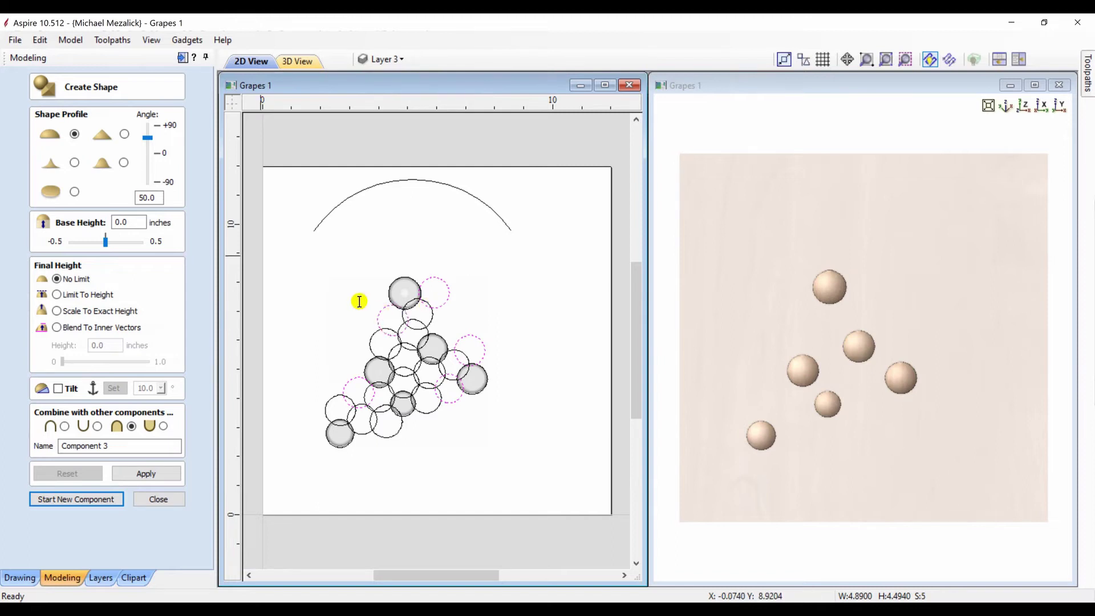
{"action": "double_click", "coordinate": [150, 197]}
{"action": "type", "text": "60"}
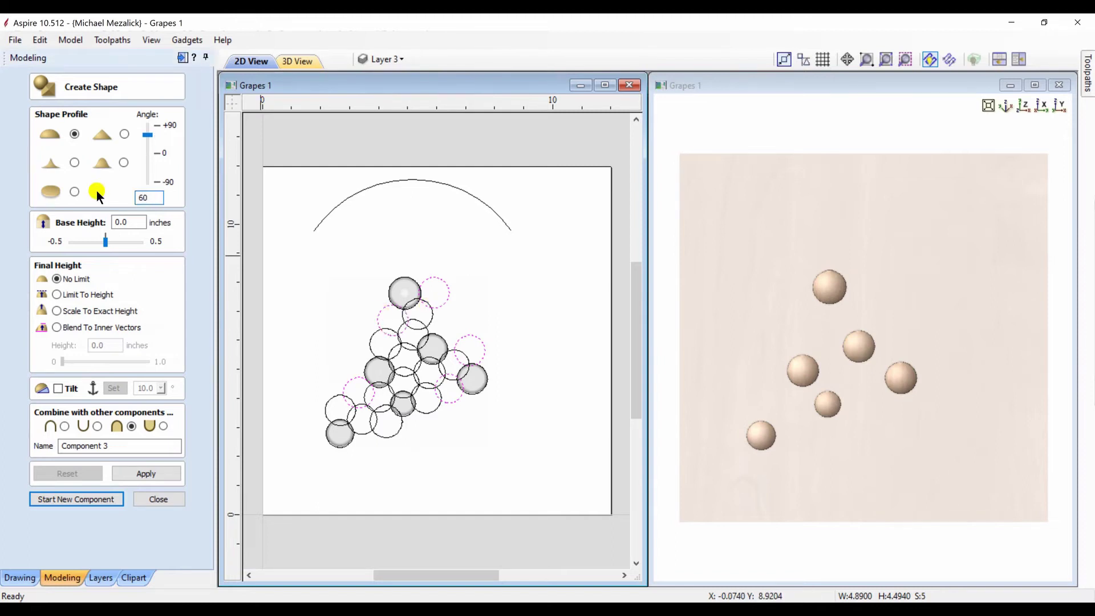
{"action": "left_click", "coordinate": [143, 479]}
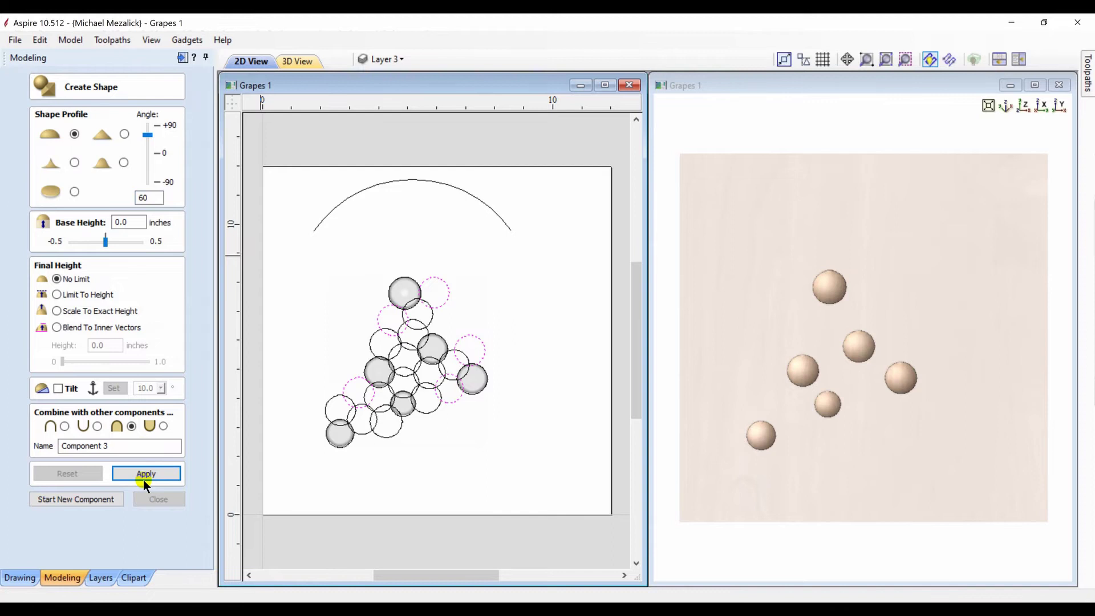
Start Component 4 and dome two grape circles at a 70° angle.
{"action": "left_click", "coordinate": [91, 498]}
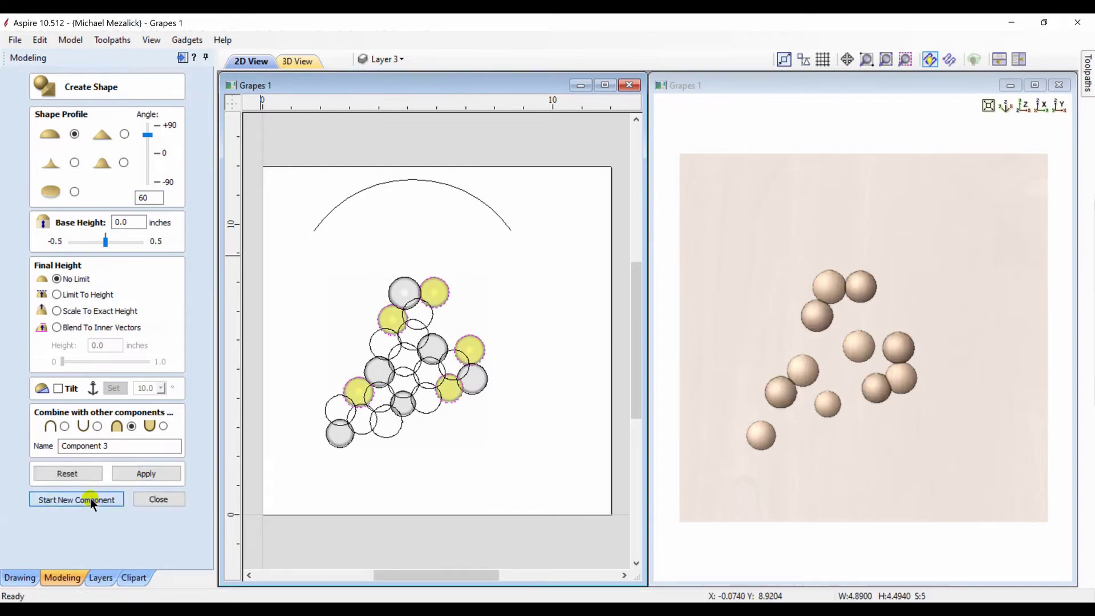
{"action": "left_click", "coordinate": [324, 409]}
{"action": "left_click", "coordinate": [429, 410], "text": "shift"}
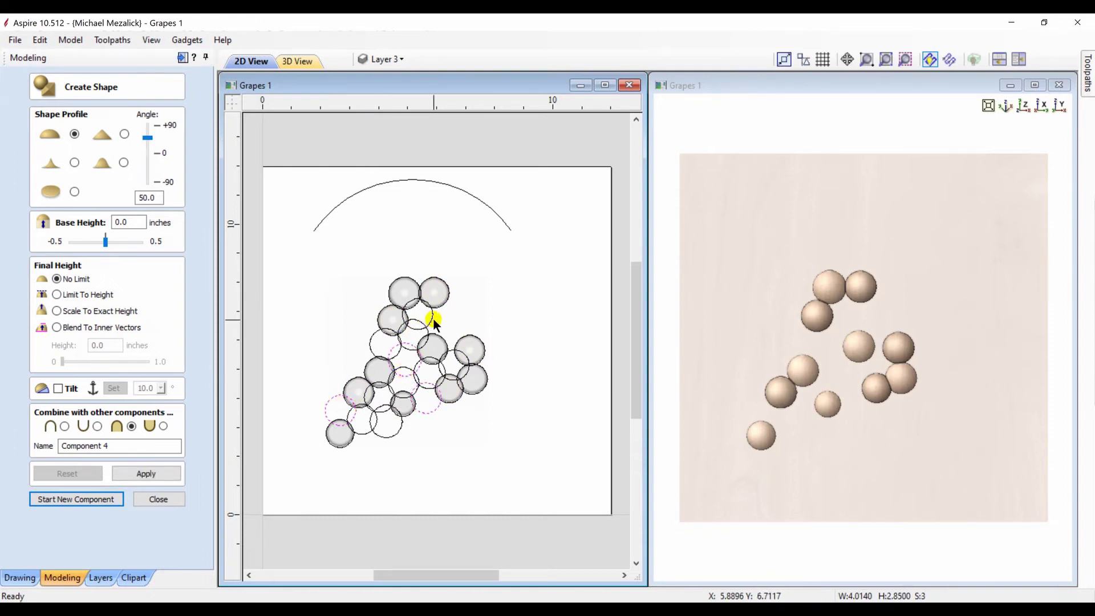
{"action": "double_click", "coordinate": [149, 198]}
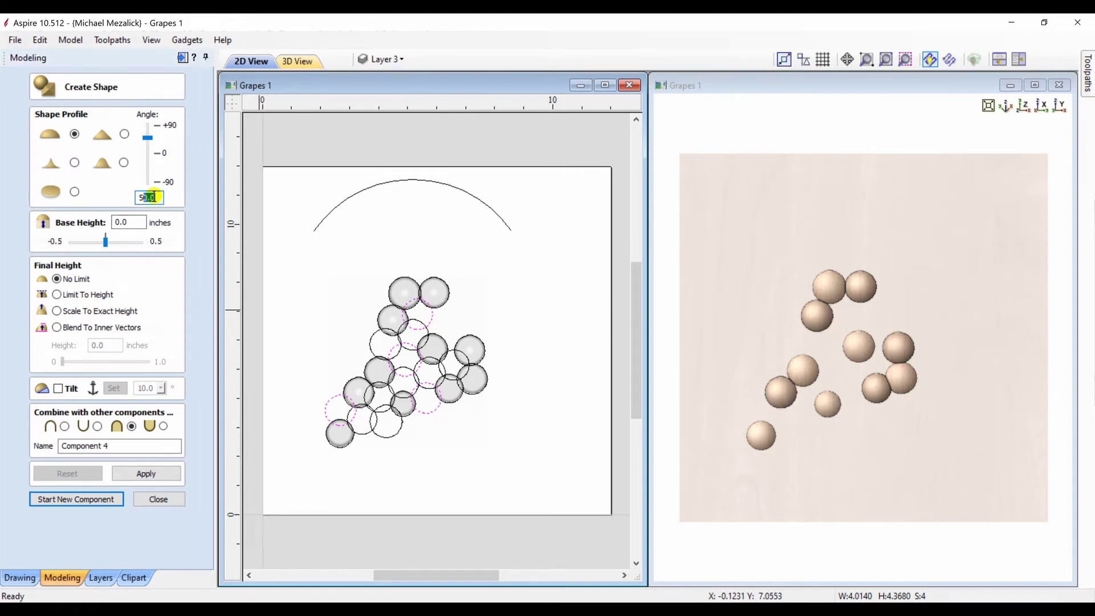
{"action": "left_click", "coordinate": [140, 475]}
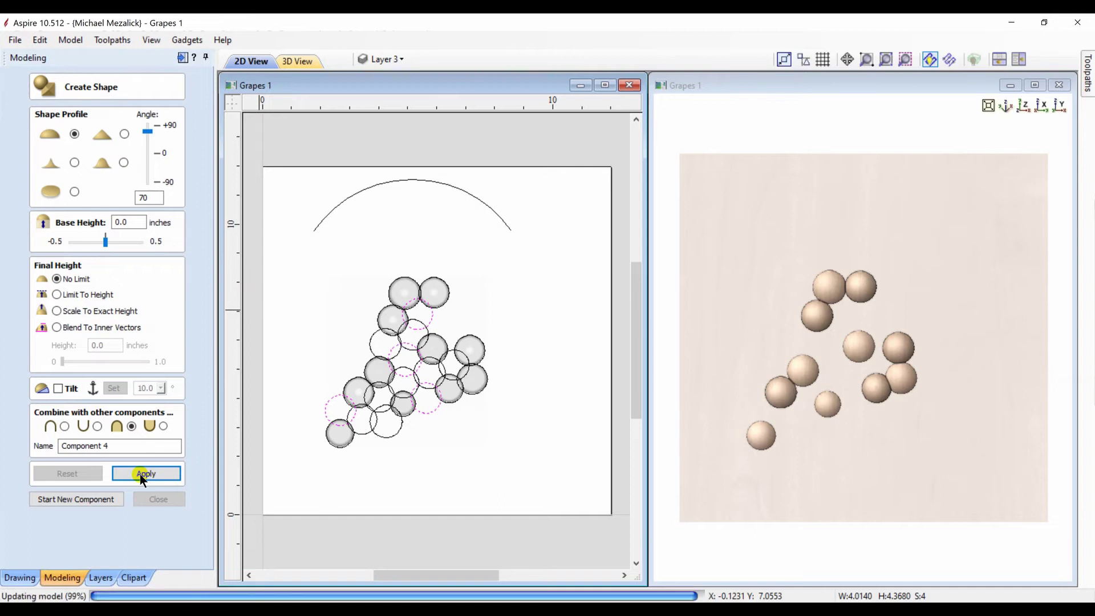
Start Component 5 and dome its selected grape circles at an 80° angle.
{"action": "left_click", "coordinate": [81, 499]}
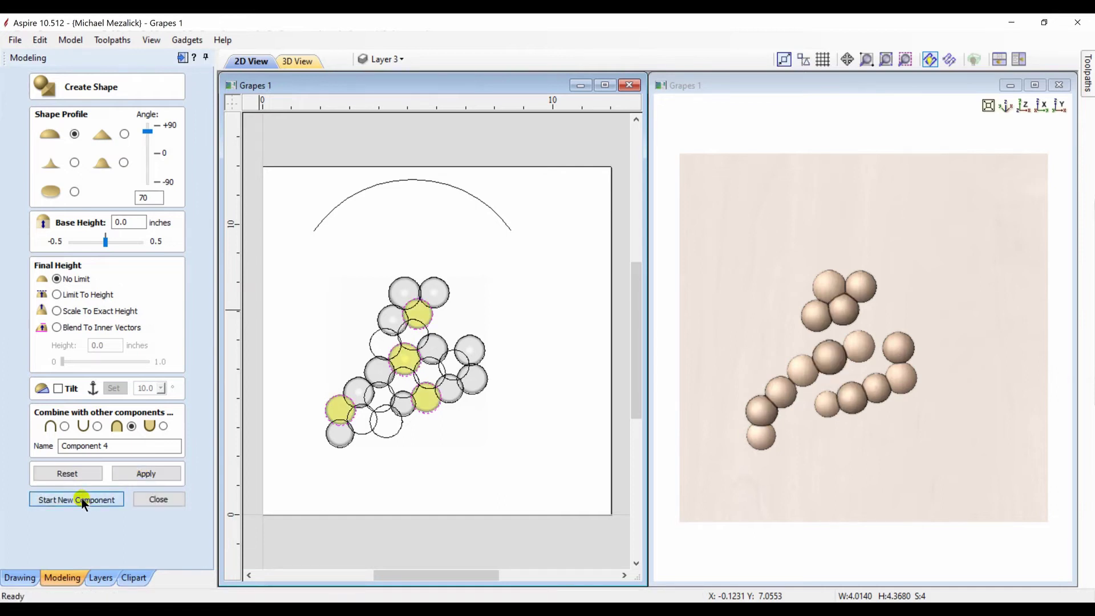
{"action": "left_click", "coordinate": [385, 437]}
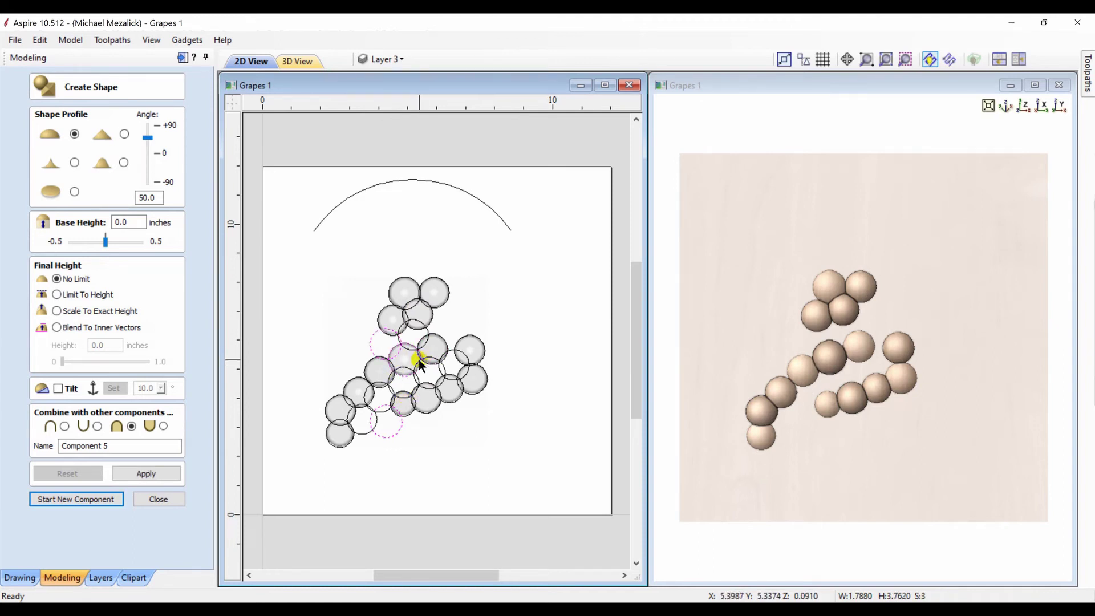
{"action": "left_click", "coordinate": [418, 359]}
{"action": "left_click", "coordinate": [417, 390]}
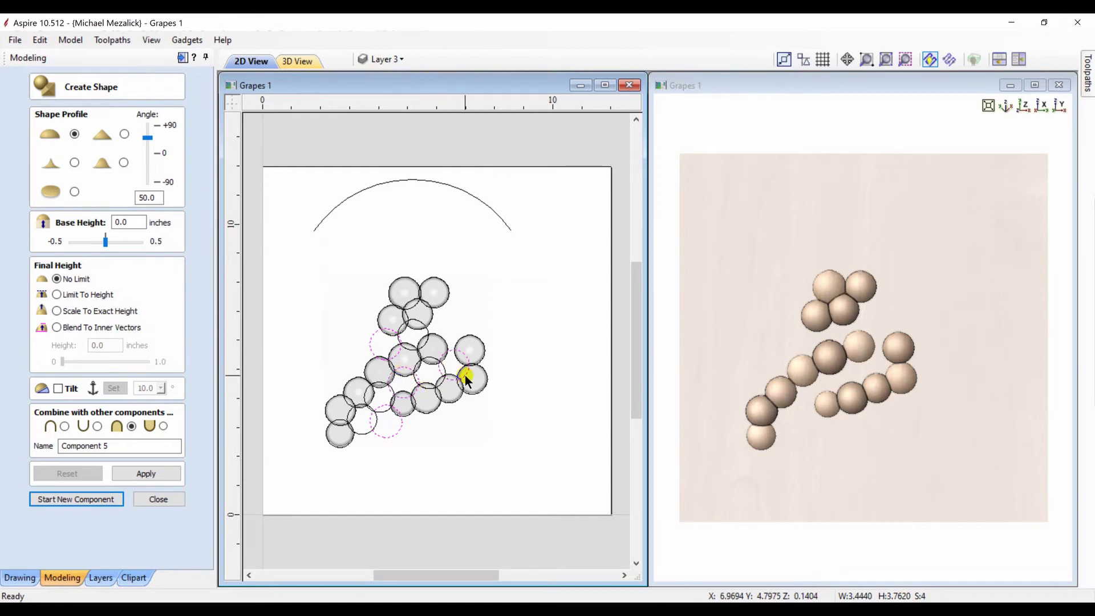
{"action": "double_click", "coordinate": [148, 198]}
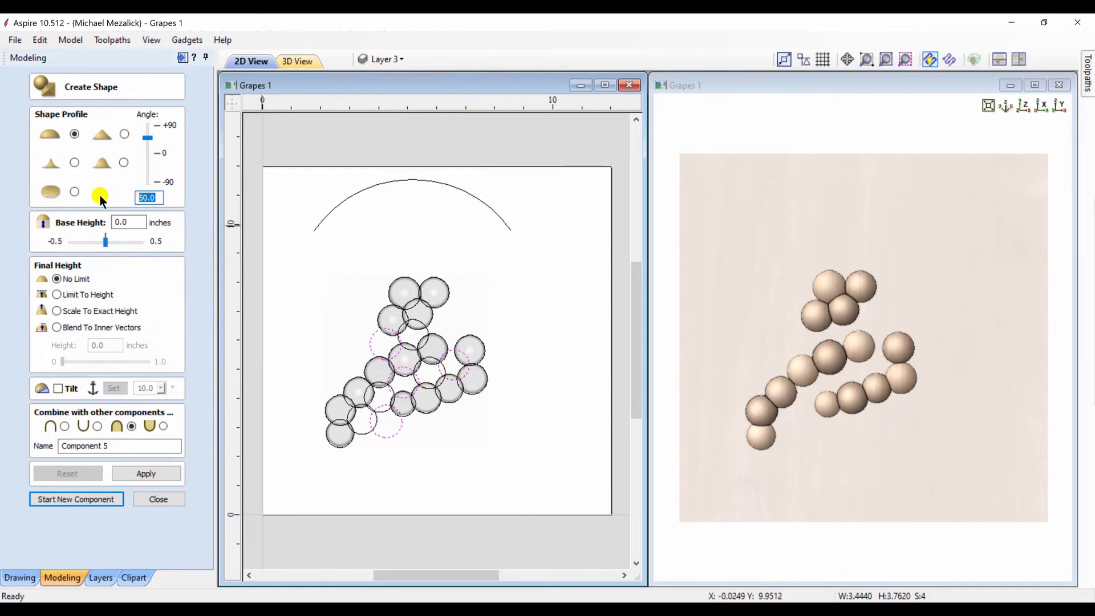
{"action": "left_click", "coordinate": [146, 474]}
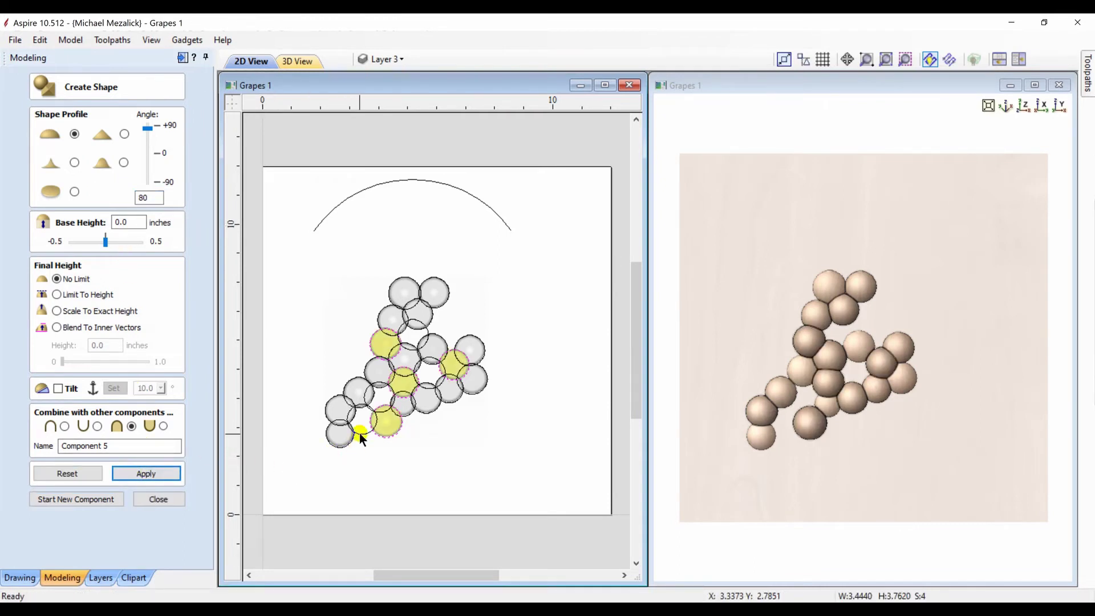
Begin Component 6 and select two grape circles for it.
{"action": "left_click", "coordinate": [104, 499]}
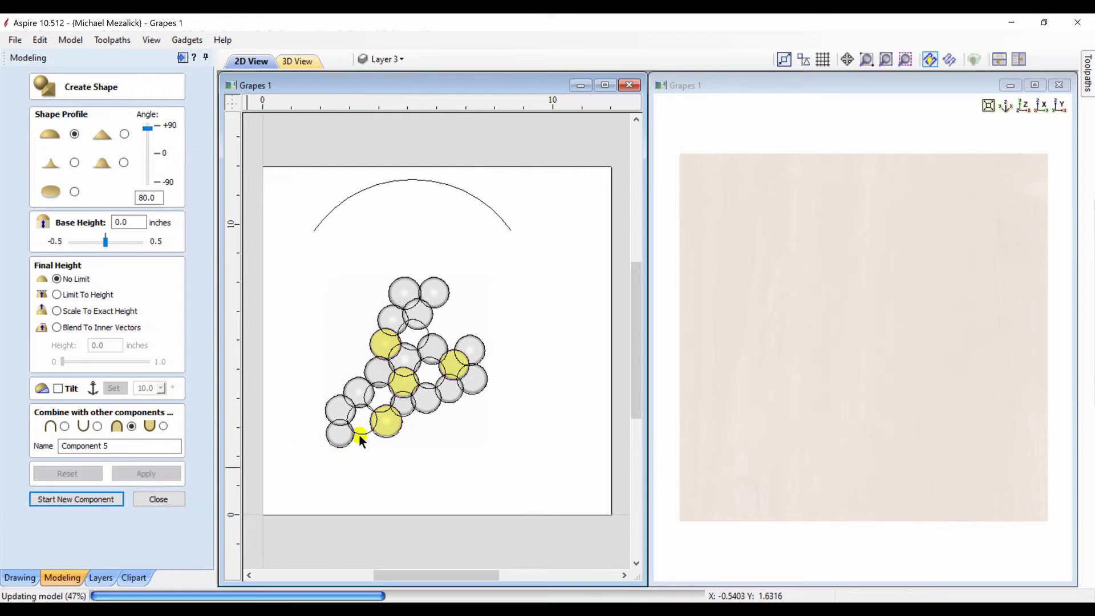
{"action": "left_click", "coordinate": [381, 412], "text": "shift"}
{"action": "left_click", "coordinate": [425, 382], "text": "shift"}
Dome the remaining grape circles at 90° as Component 6 and finish shaping.
{"action": "left_click", "coordinate": [425, 383], "text": "shift"}
{"action": "left_click", "coordinate": [425, 341], "text": "shift"}
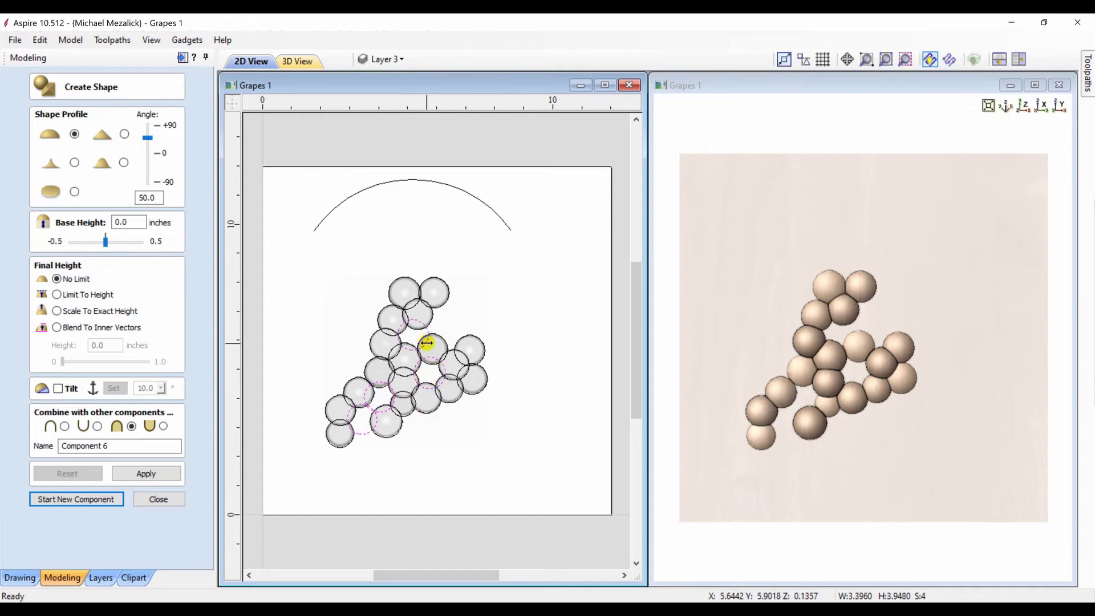
{"action": "double_click", "coordinate": [149, 197]}
{"action": "type", "text": "90"}
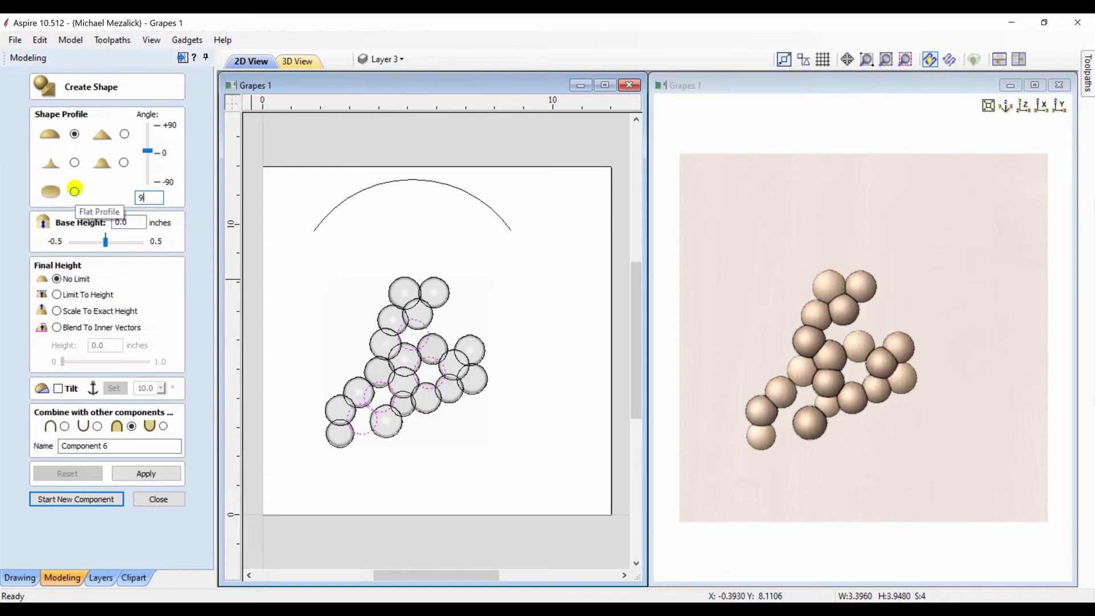
{"action": "left_click", "coordinate": [142, 475]}
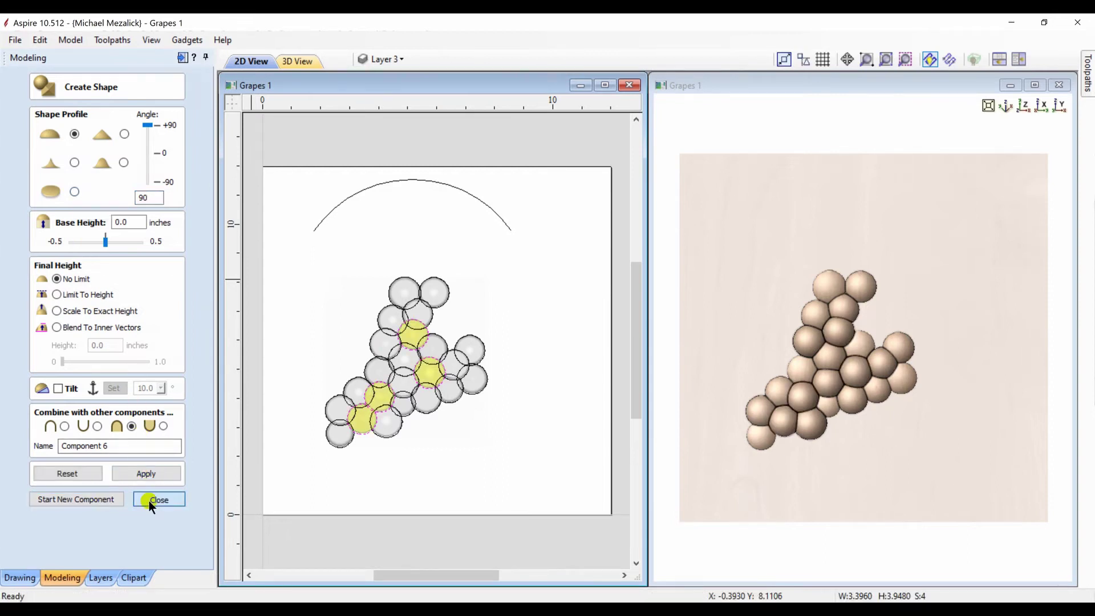
{"action": "left_click", "coordinate": [149, 501]}
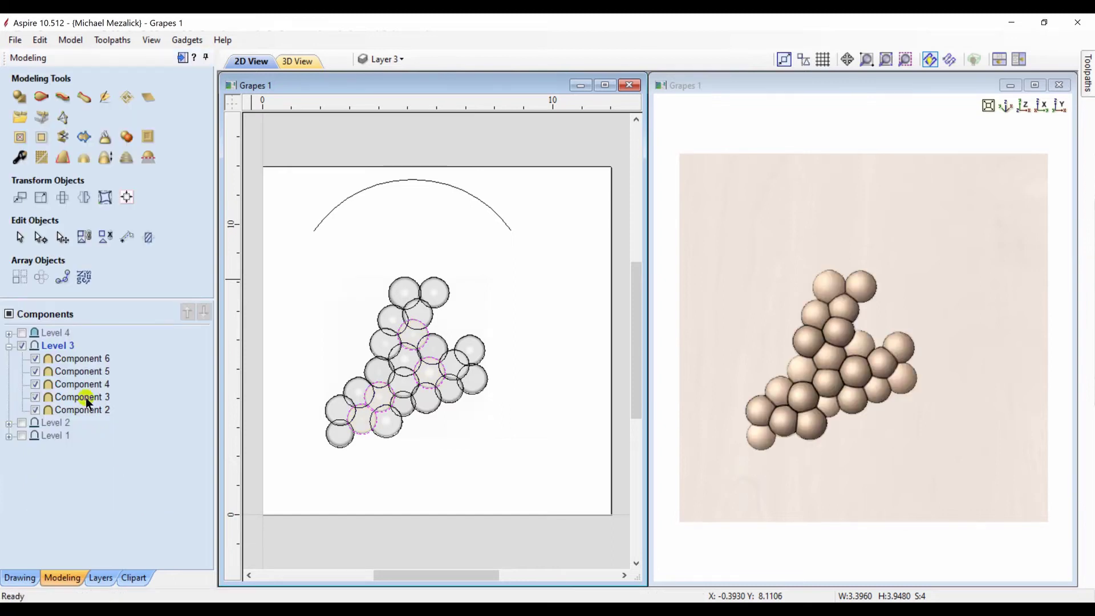
Show the Level 4 vine leaf and tendril, check it tilted and top-down, and toggle Levels 1 and 3.
{"action": "left_click", "coordinate": [22, 334]}
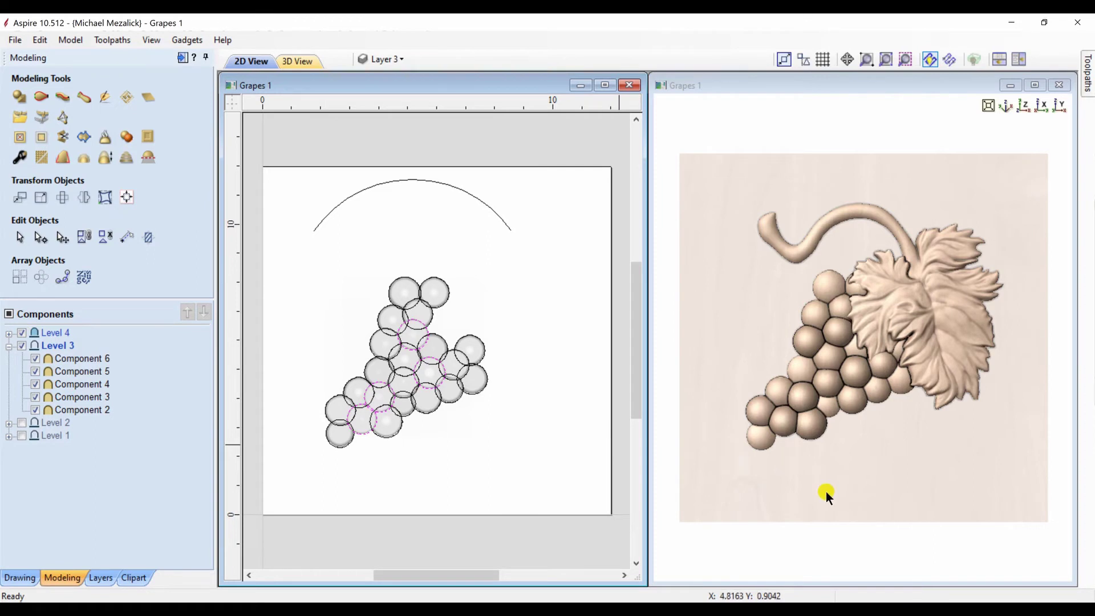
{"action": "left_click_drag", "start_coordinate": [827, 494], "coordinate": [851, 445]}
{"action": "left_click", "coordinate": [1025, 104]}
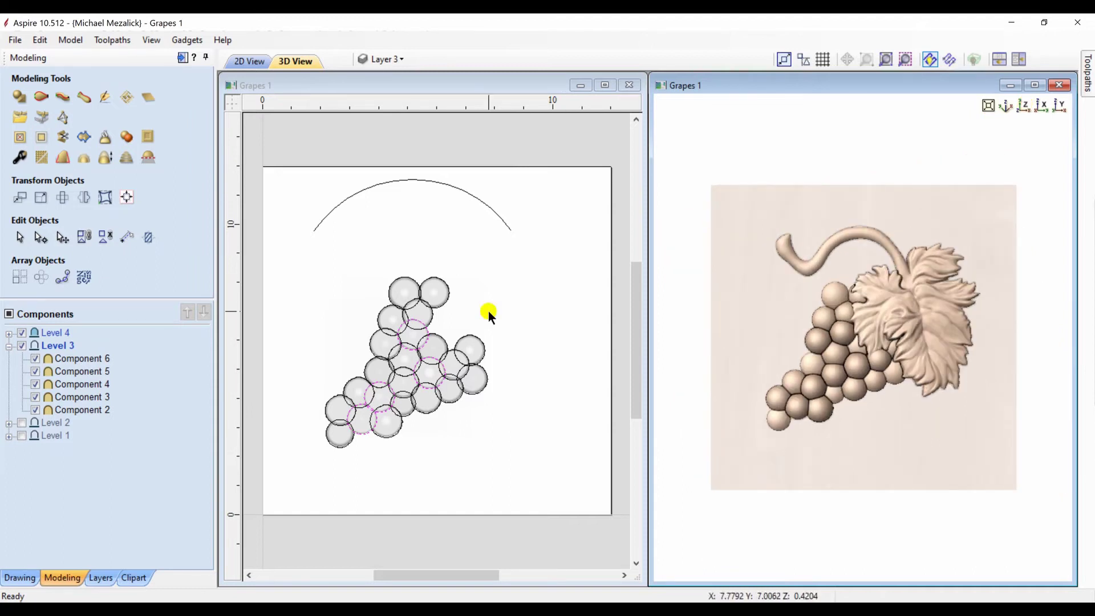
{"action": "left_click", "coordinate": [21, 346]}
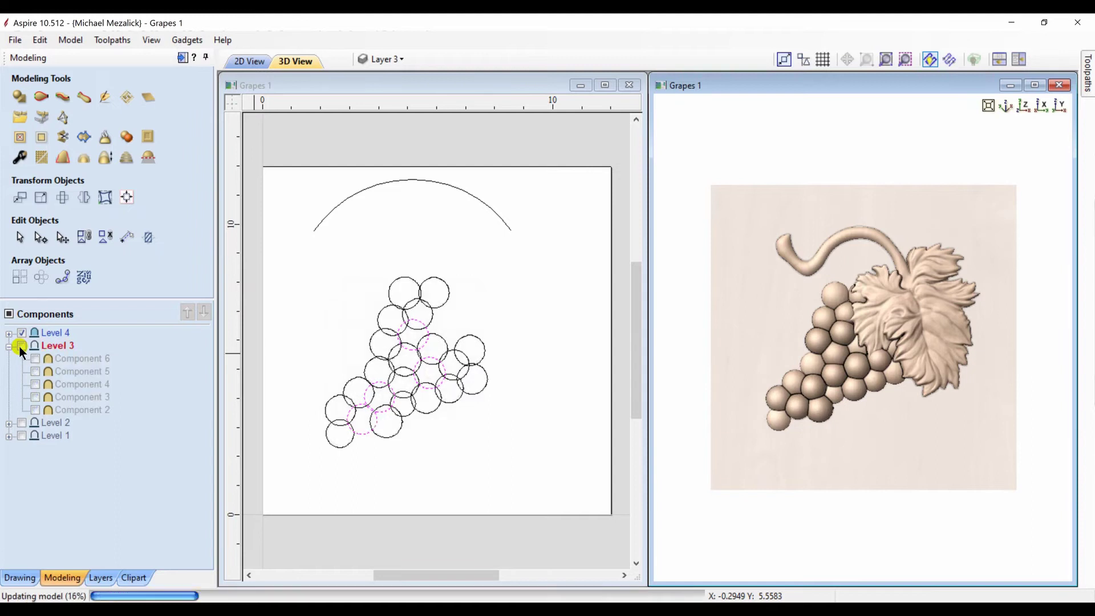
{"action": "left_click", "coordinate": [21, 435]}
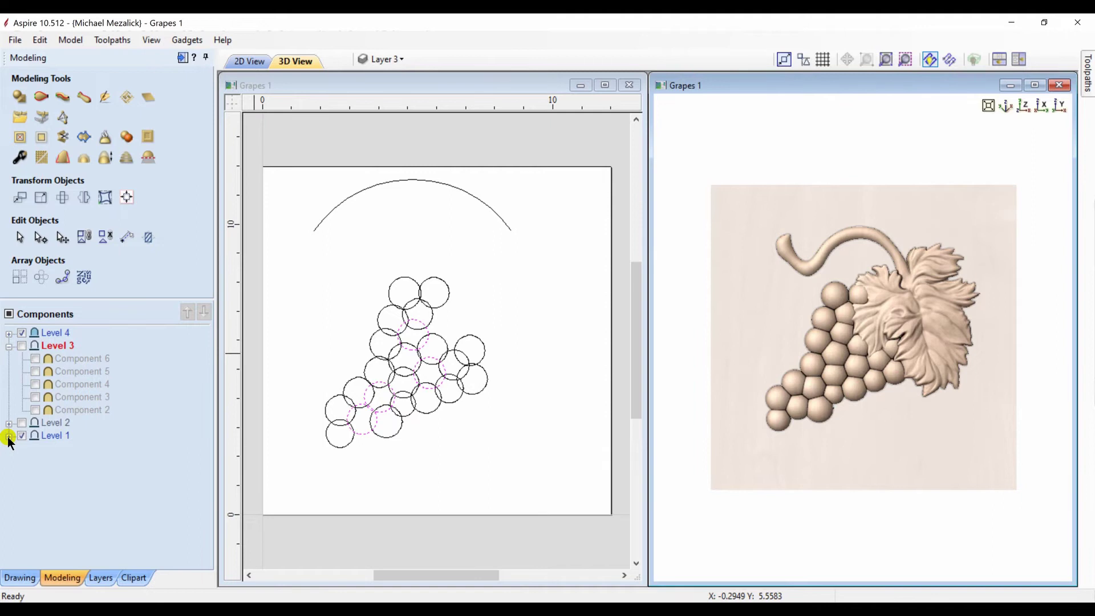
{"action": "left_click", "coordinate": [21, 435]}
{"action": "left_click", "coordinate": [22, 346]}
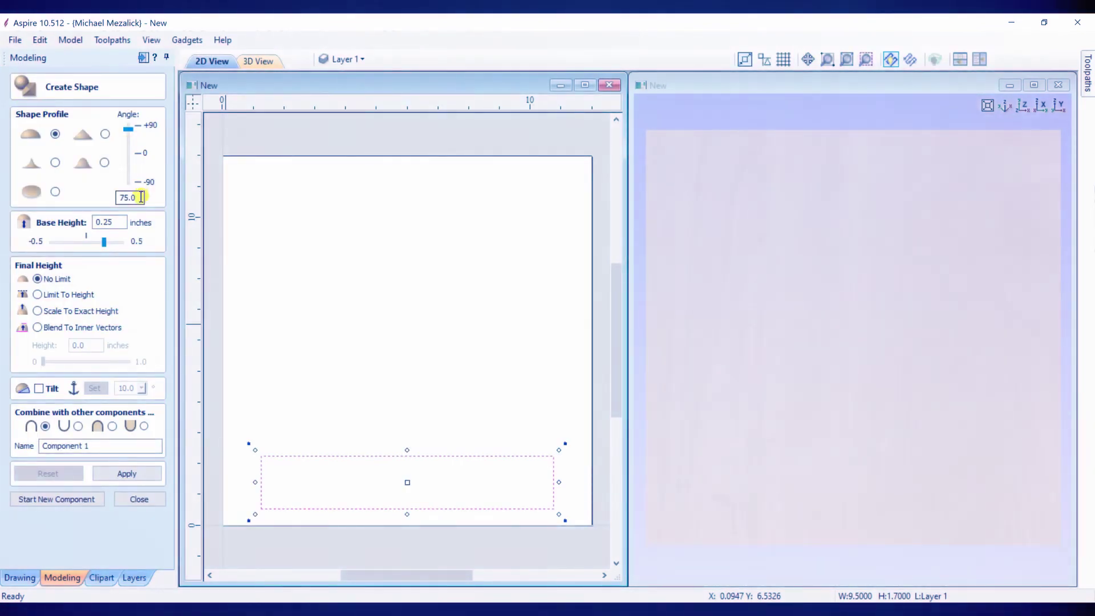
Raise the rectangle into a rounded bar component and select it.
{"action": "left_click", "coordinate": [134, 474]}
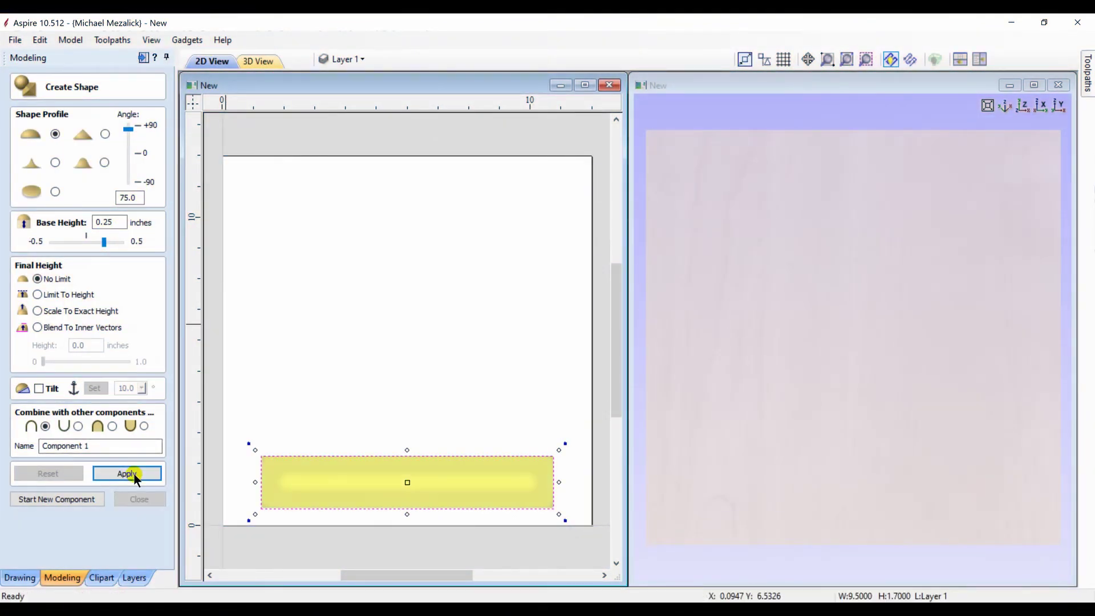
{"action": "left_click", "coordinate": [136, 498]}
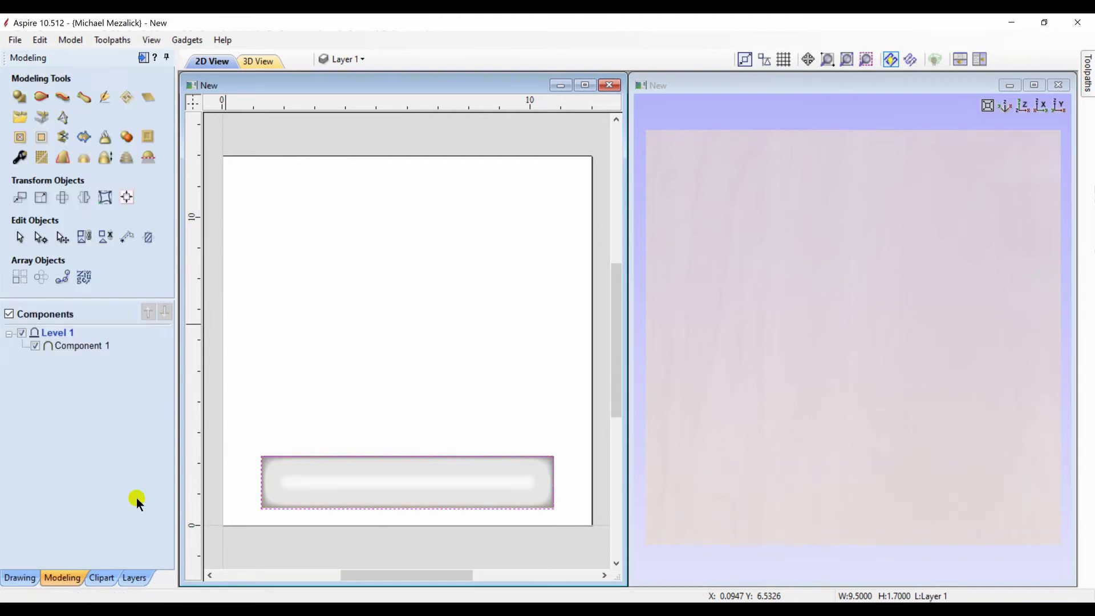
{"action": "left_click", "coordinate": [254, 549]}
{"action": "left_click", "coordinate": [307, 485]}
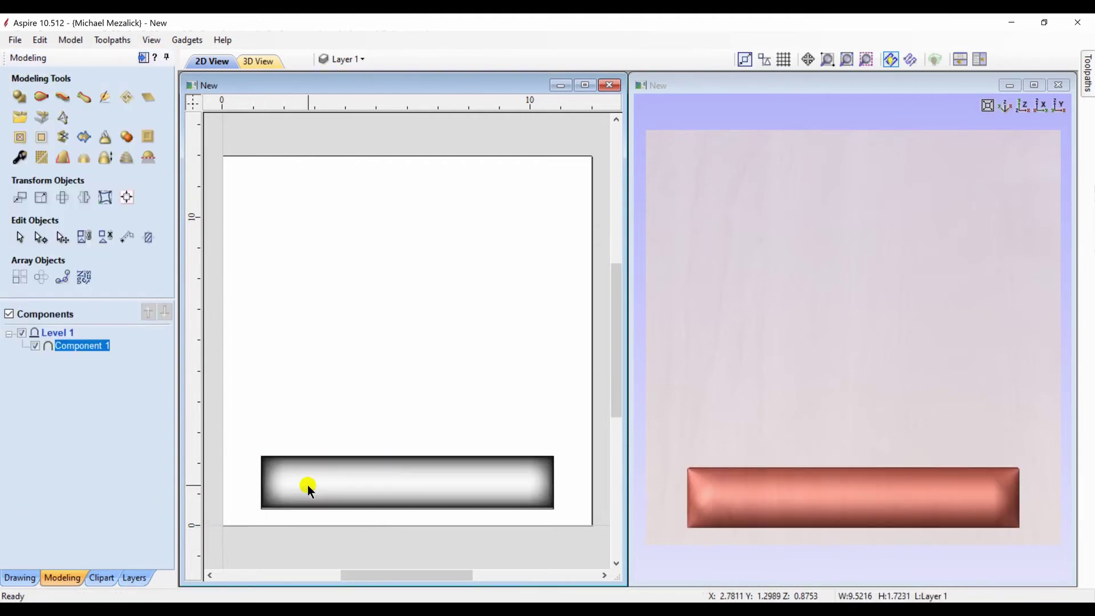
Stack four mirrored copies of the bar above it to form a column of five.
{"action": "left_click", "coordinate": [93, 205]}
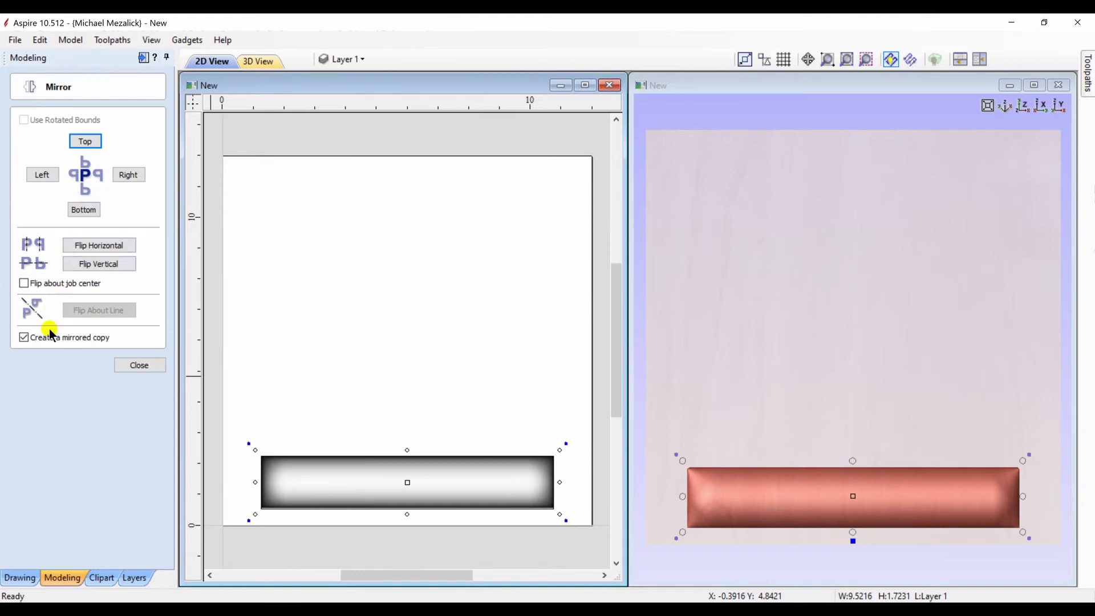
{"action": "left_click", "coordinate": [77, 145]}
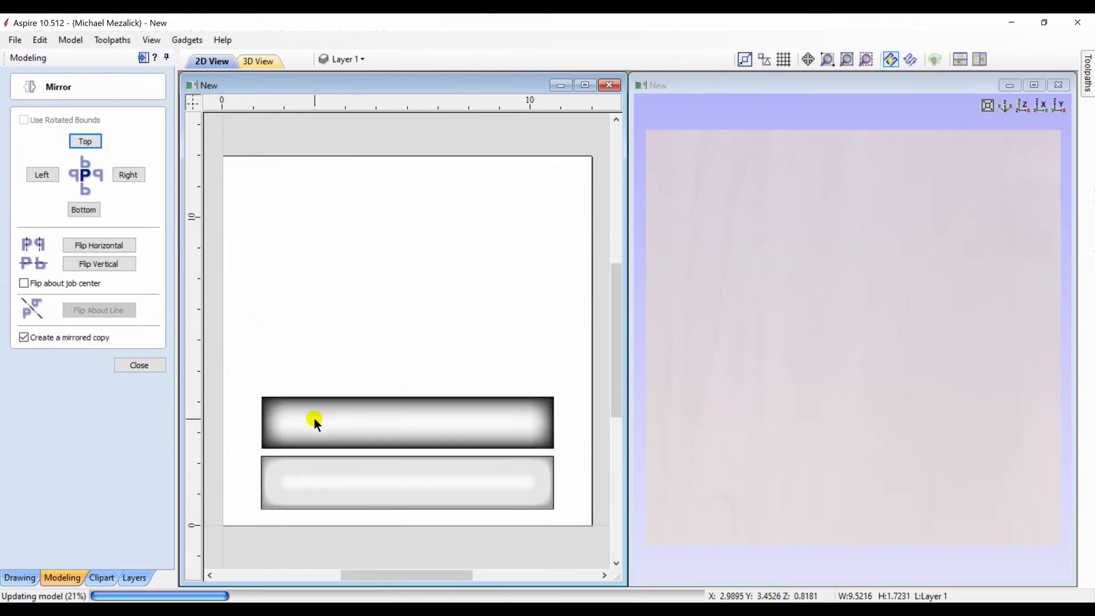
{"action": "left_click", "coordinate": [91, 140]}
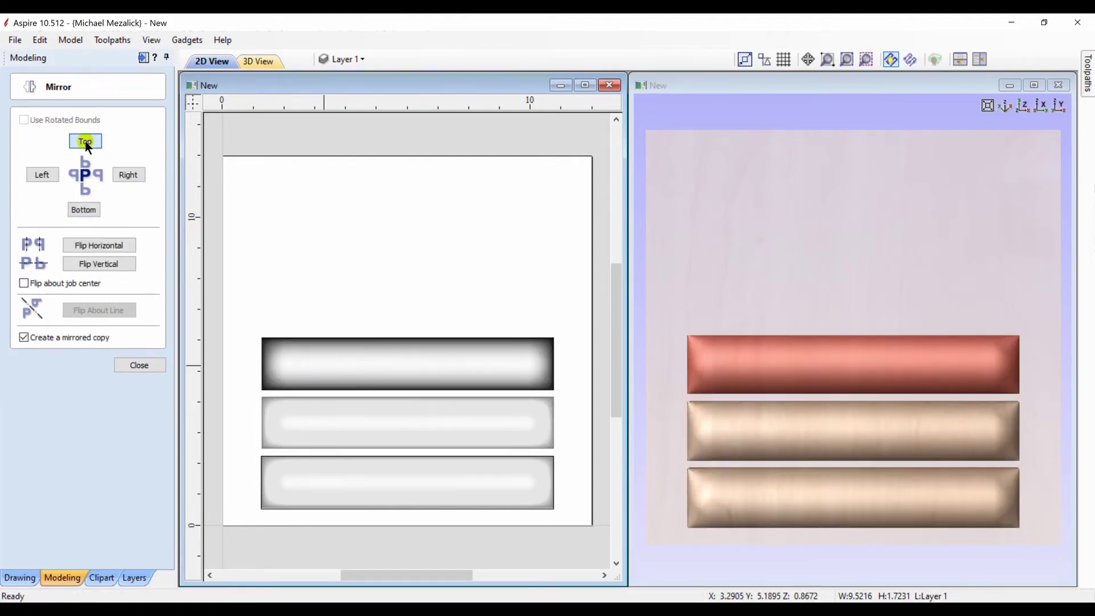
{"action": "left_click", "coordinate": [84, 141]}
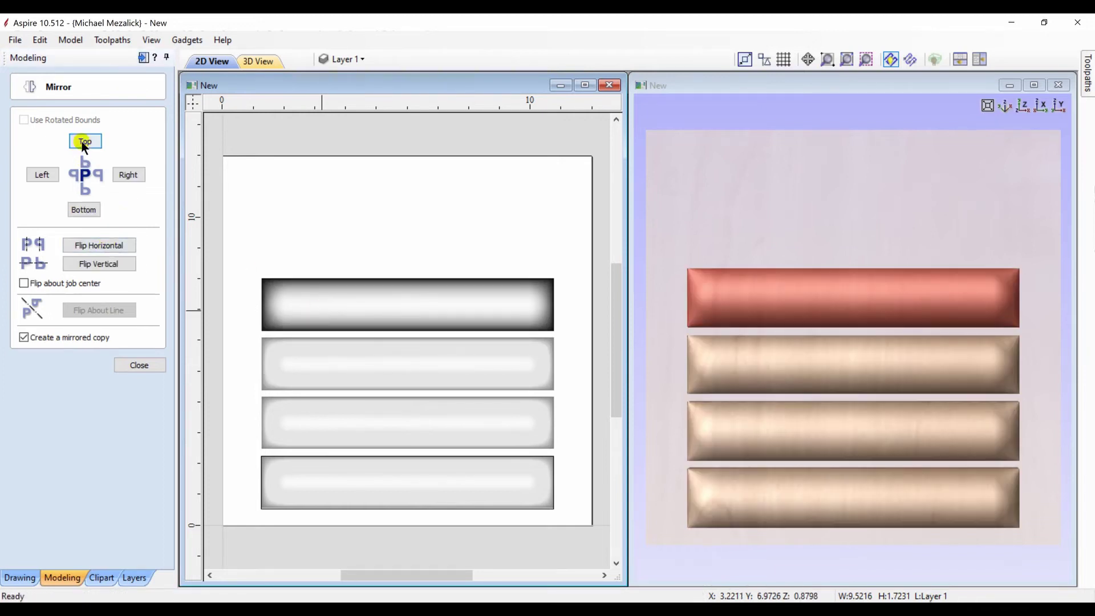
{"action": "left_click", "coordinate": [83, 141]}
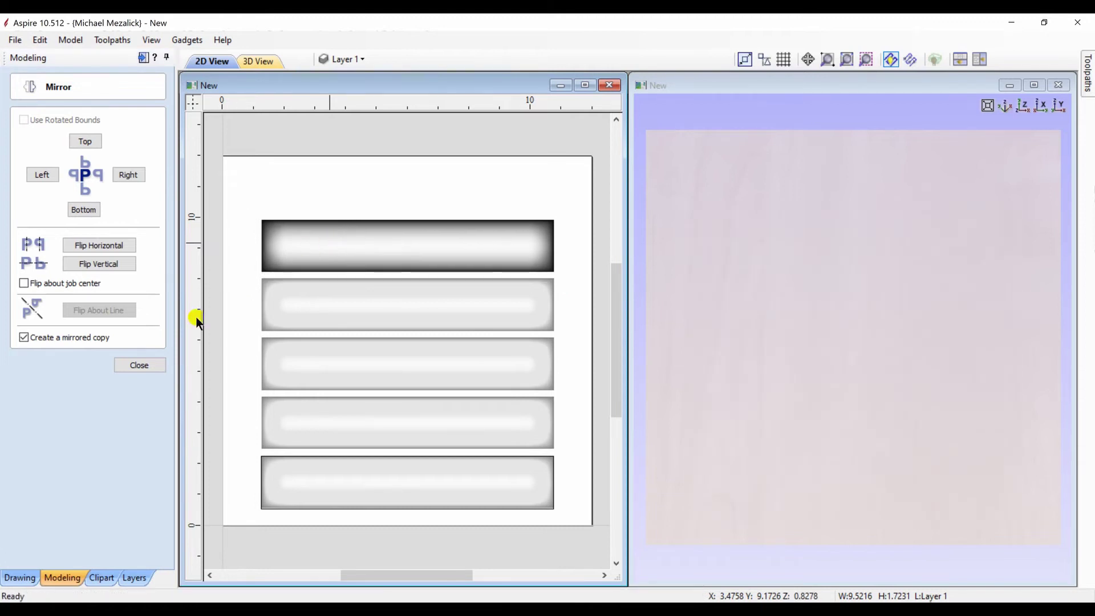
{"action": "left_click", "coordinate": [138, 364]}
{"action": "left_click", "coordinate": [108, 359]}
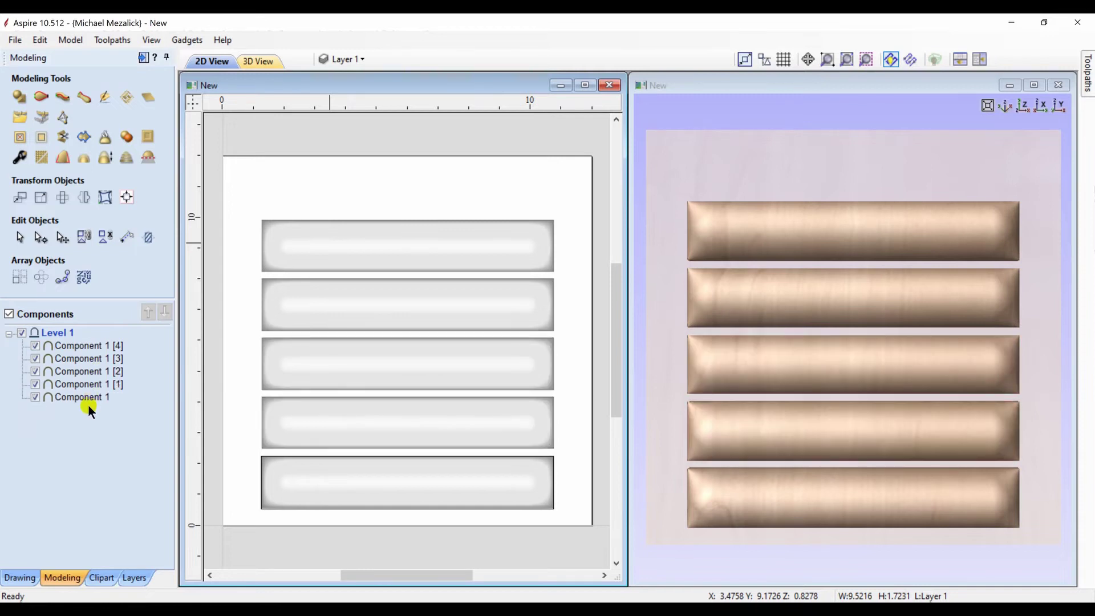
Enable fade on bottom bar Component 1, running from its left end to its right end.
{"action": "left_click", "coordinate": [88, 400]}
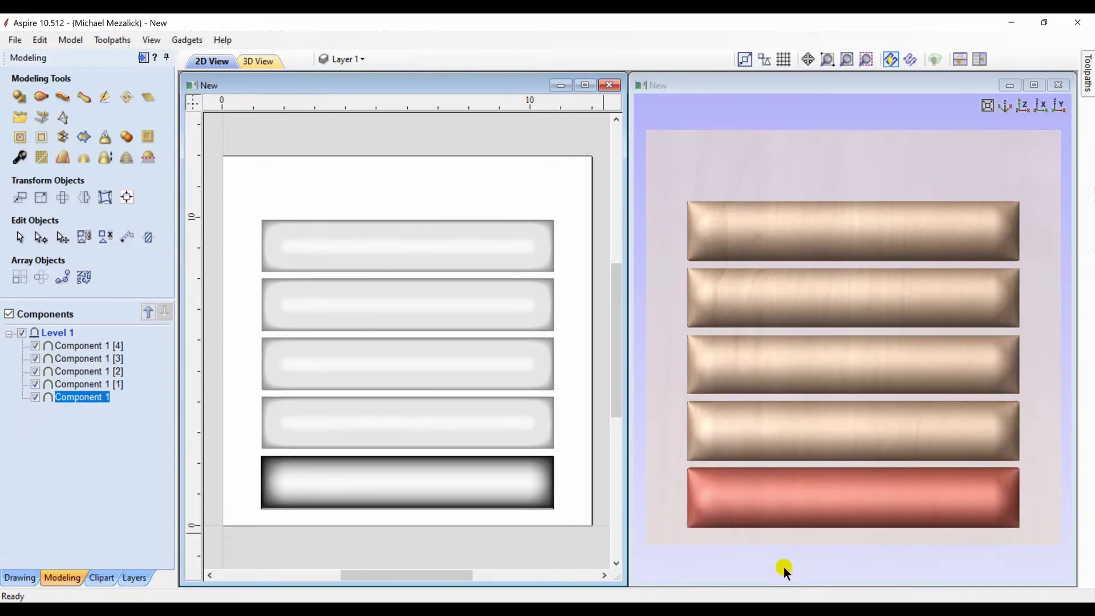
{"action": "left_click_drag", "start_coordinate": [784, 567], "coordinate": [841, 375]}
{"action": "left_click", "coordinate": [1023, 106]}
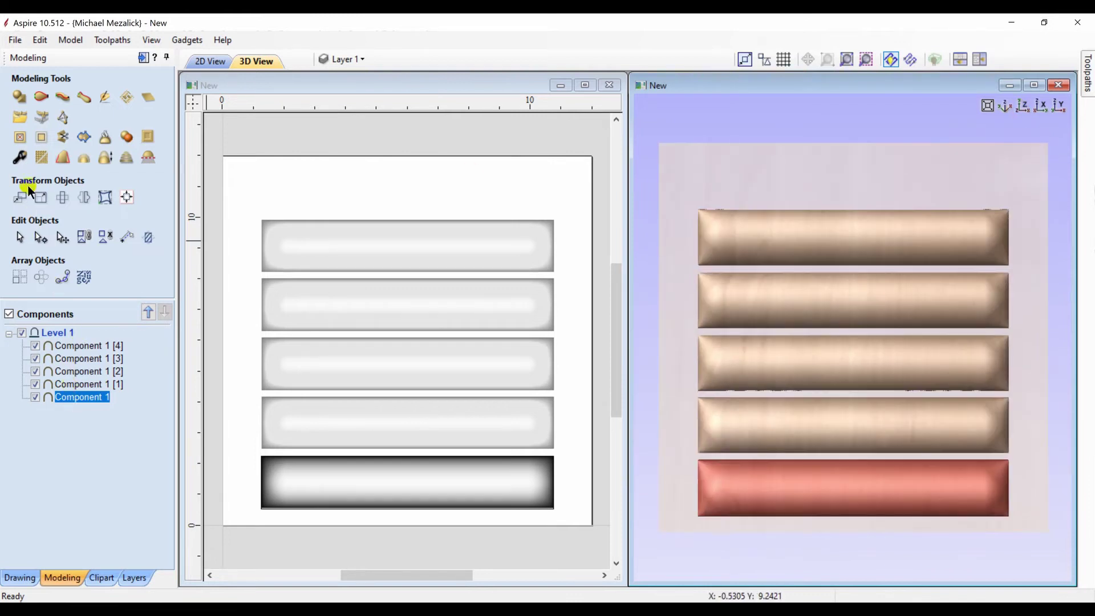
{"action": "left_click", "coordinate": [20, 157]}
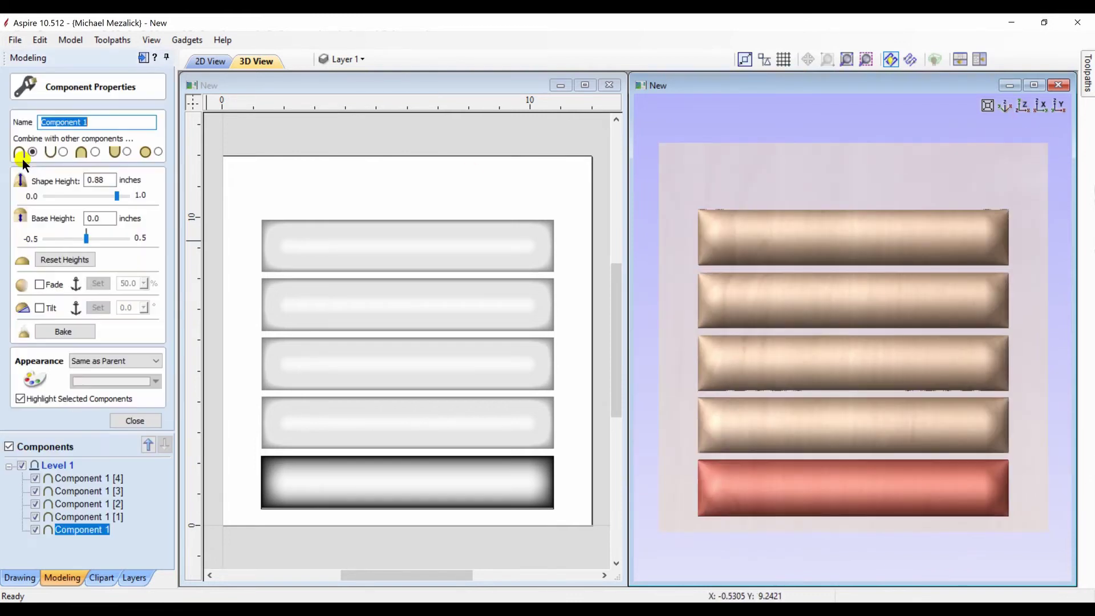
{"action": "left_click", "coordinate": [39, 283]}
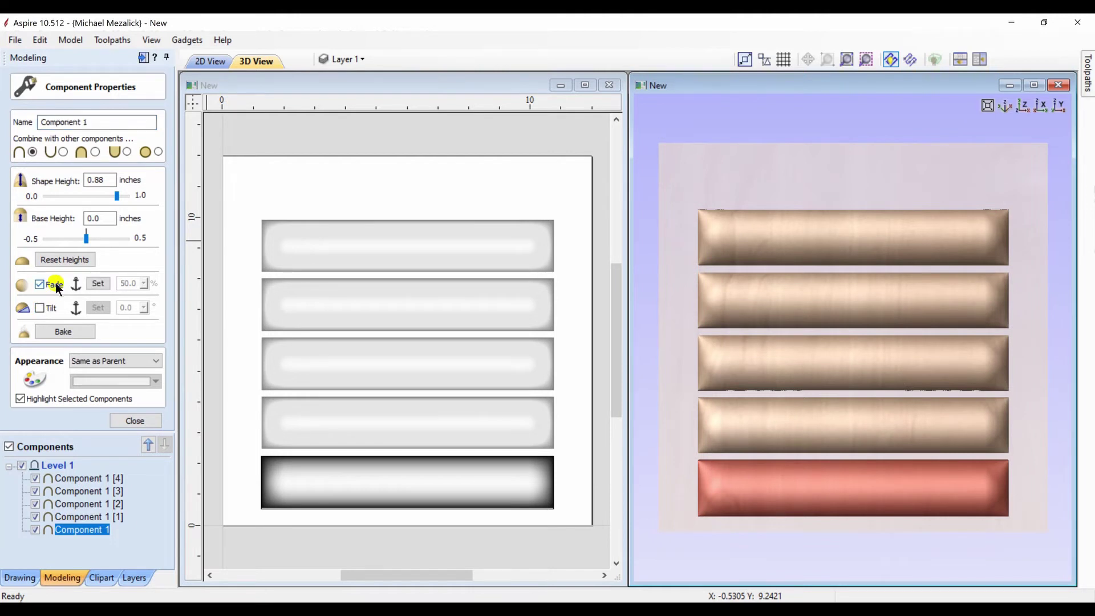
{"action": "left_click", "coordinate": [98, 284]}
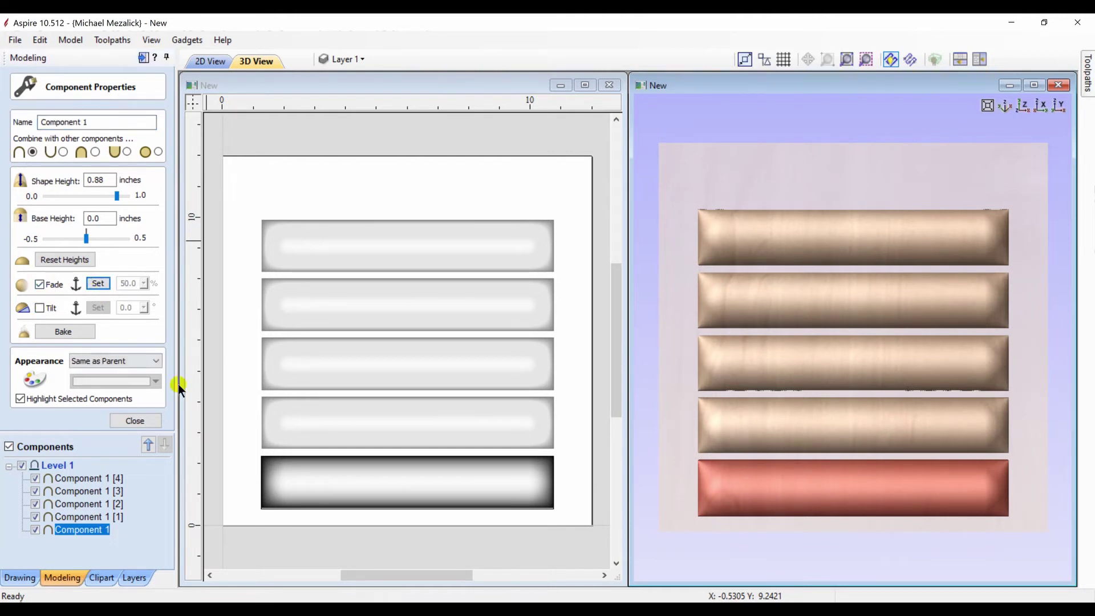
{"action": "left_click", "coordinate": [249, 484]}
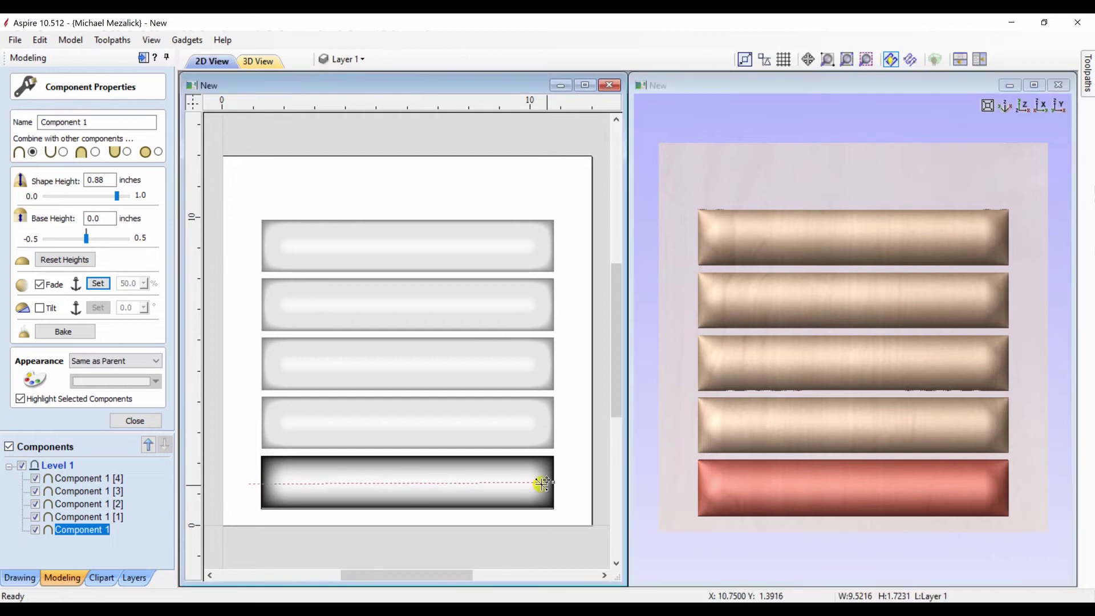
{"action": "left_click", "coordinate": [570, 485]}
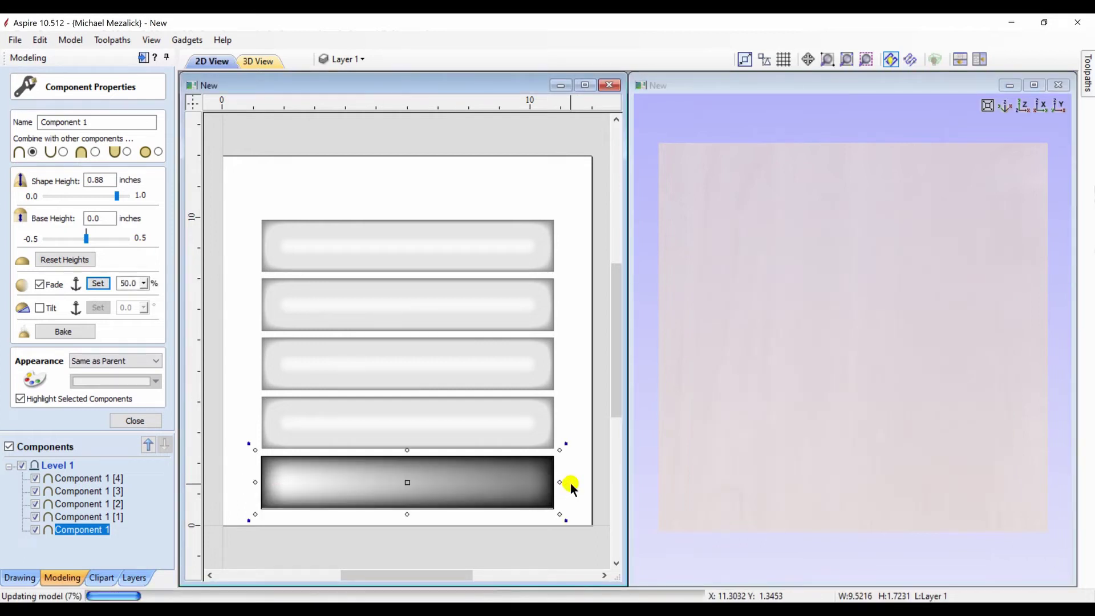
Raise the bottom bar's fade amount to 100% and close its properties.
{"action": "left_click", "coordinate": [144, 284]}
{"action": "left_click_drag", "start_coordinate": [184, 301], "coordinate": [187, 298]}
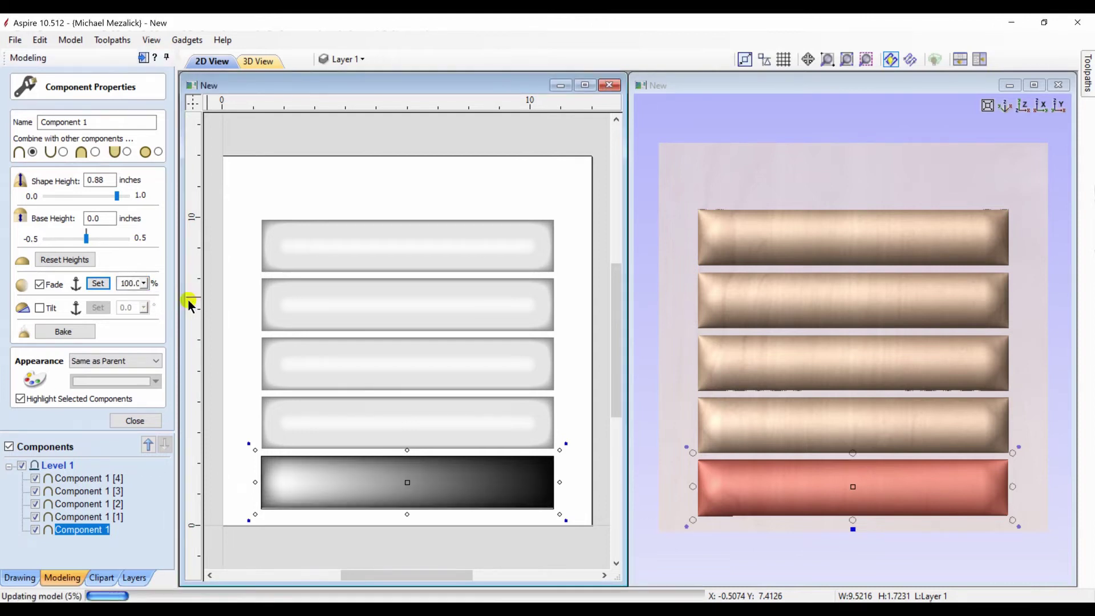
{"action": "left_click", "coordinate": [788, 560]}
{"action": "left_click_drag", "start_coordinate": [788, 561], "coordinate": [822, 491]}
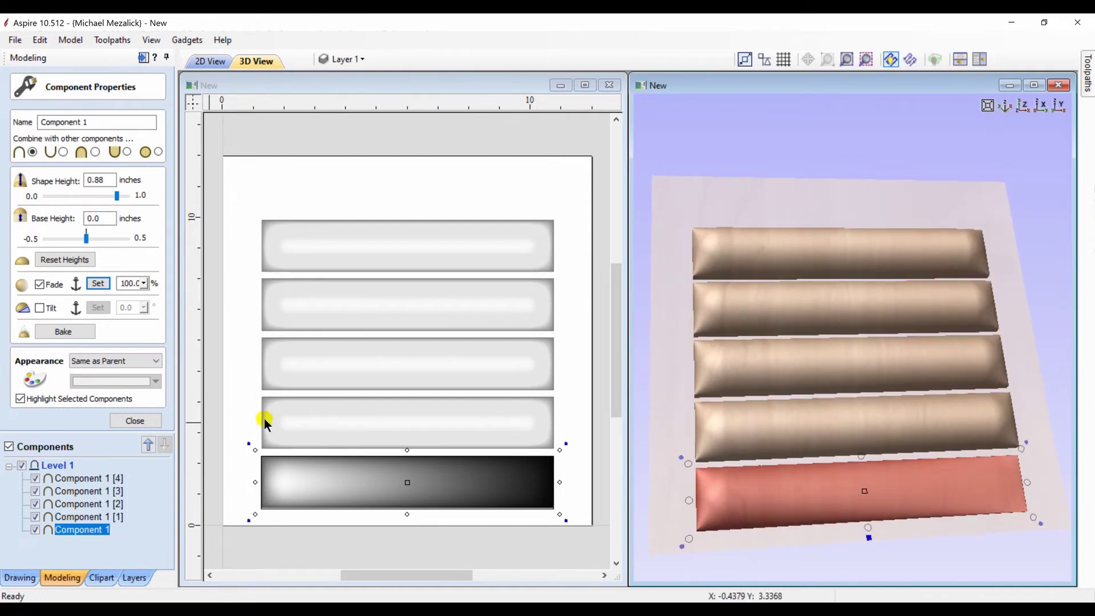
{"action": "left_click", "coordinate": [135, 420]}
Fade Component 1 [1] by 100% along a short line ending near the bar's middle.
{"action": "left_click", "coordinate": [280, 426]}
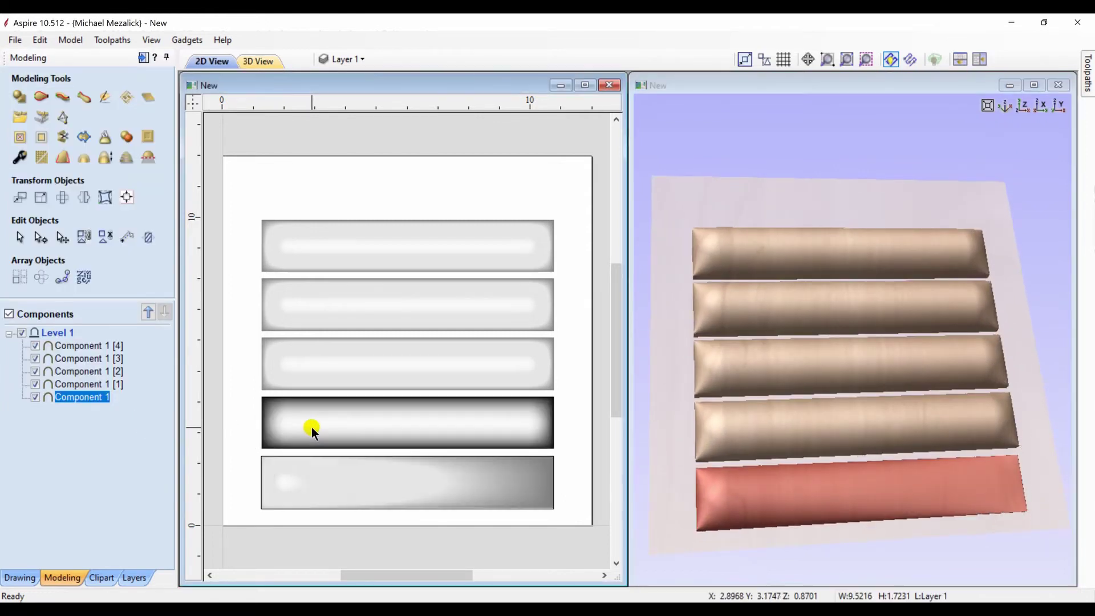
{"action": "left_click", "coordinate": [20, 158]}
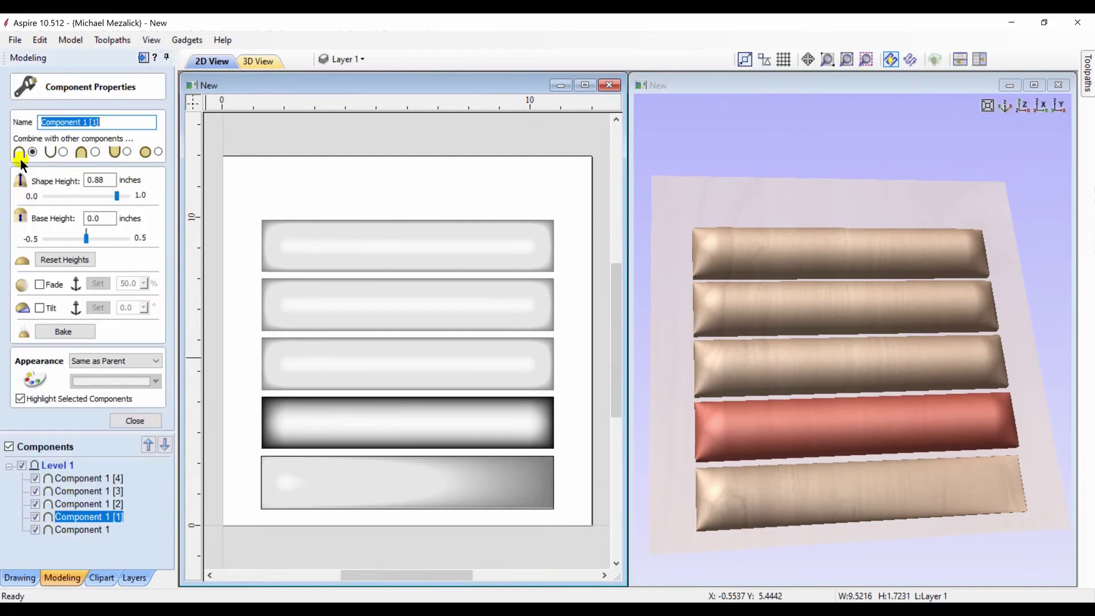
{"action": "left_click", "coordinate": [42, 285]}
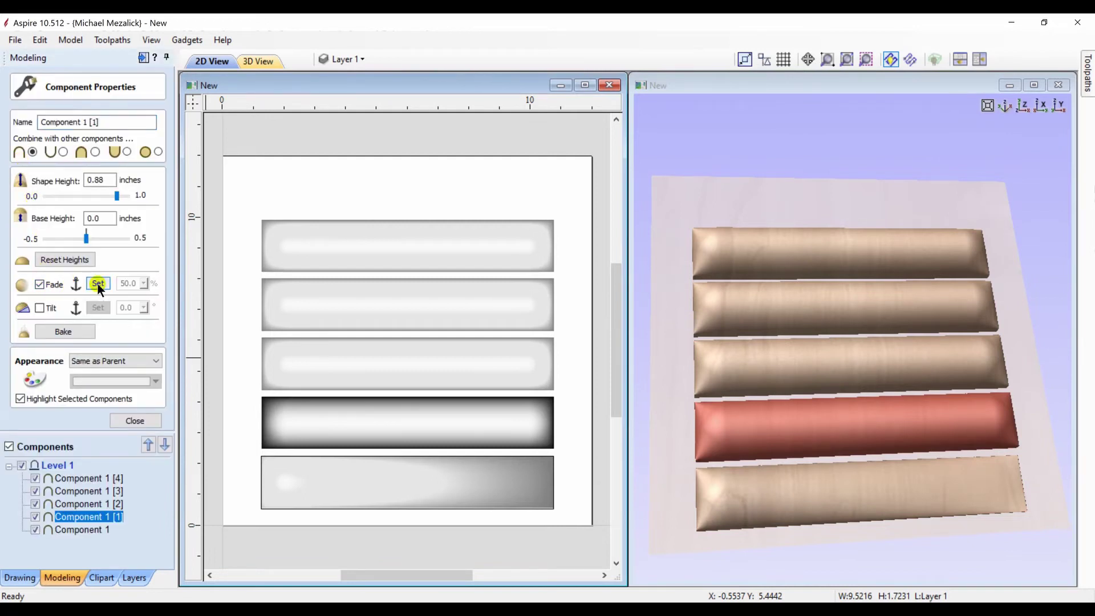
{"action": "left_click_drag", "start_coordinate": [242, 423], "coordinate": [402, 420]}
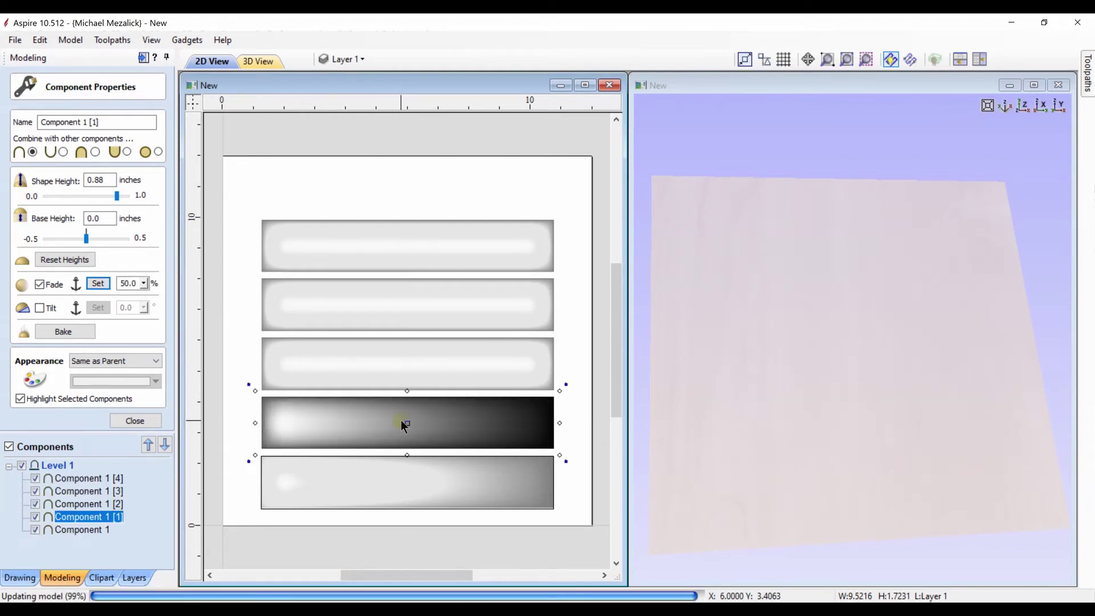
{"action": "left_click", "coordinate": [143, 286]}
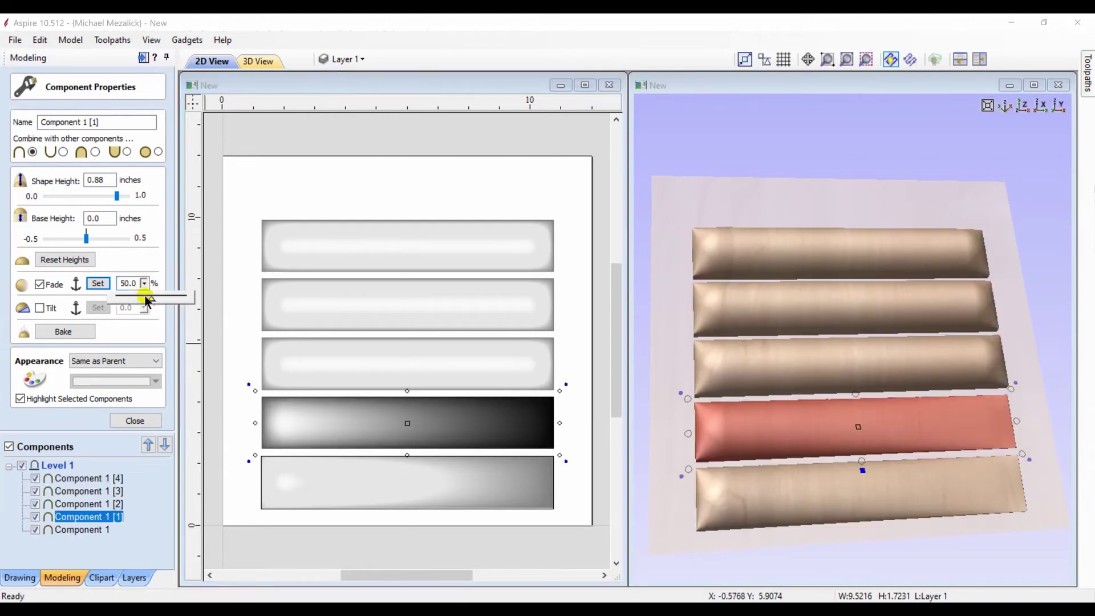
{"action": "left_click_drag", "start_coordinate": [183, 300], "coordinate": [191, 301]}
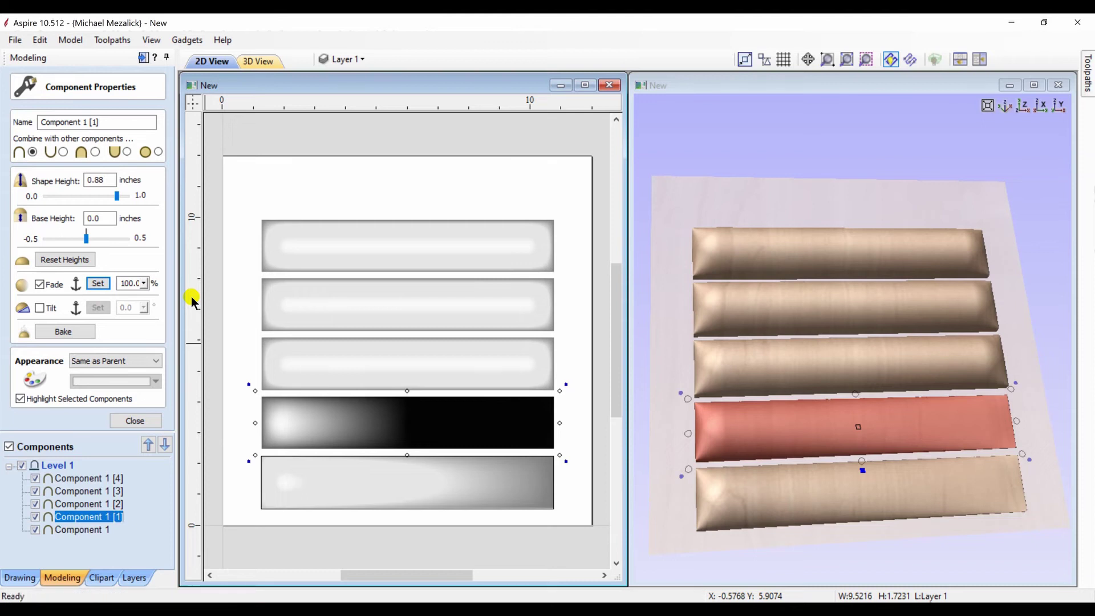
{"action": "left_click_drag", "start_coordinate": [841, 549], "coordinate": [851, 514]}
Give middle bar Component 1 [2] a 100% fade sloping down toward its right end.
{"action": "left_click", "coordinate": [137, 421]}
{"action": "left_click", "coordinate": [86, 371]}
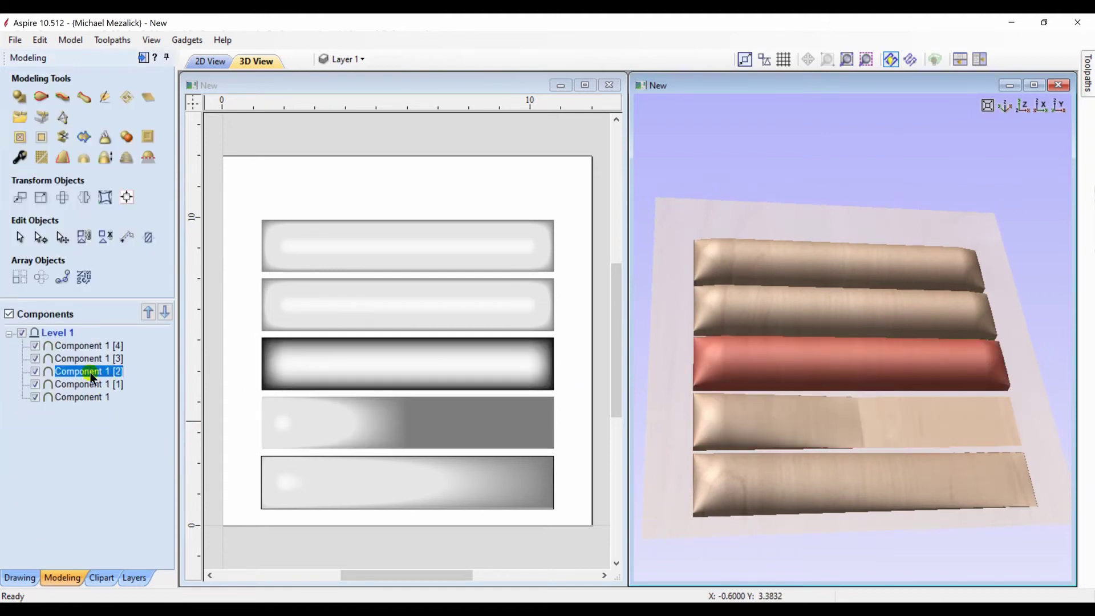
{"action": "left_click", "coordinate": [20, 157]}
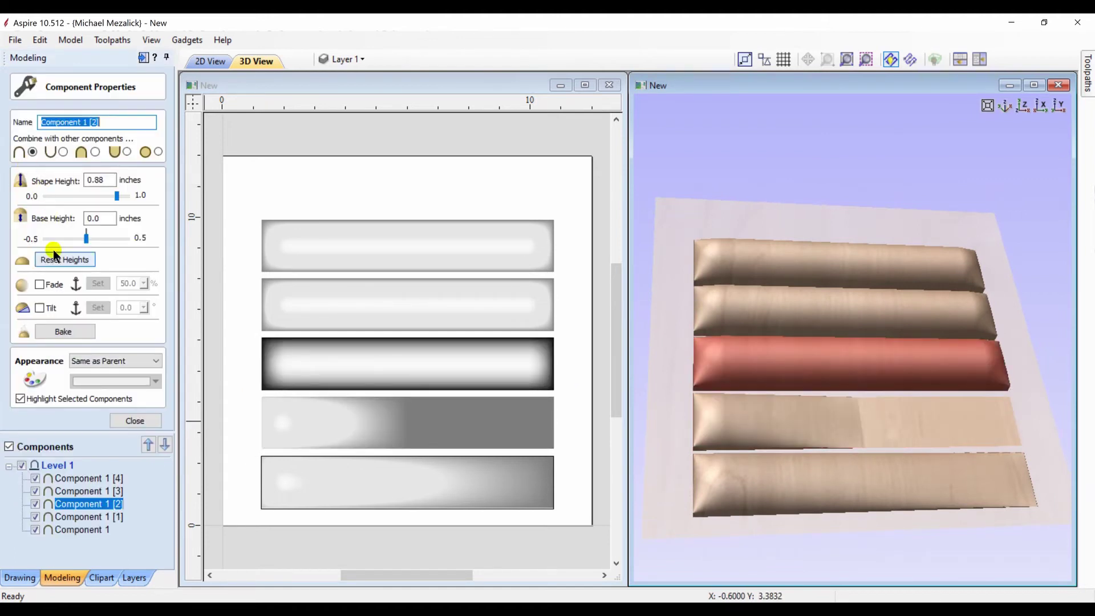
{"action": "left_click", "coordinate": [40, 284]}
{"action": "left_click", "coordinate": [98, 284]}
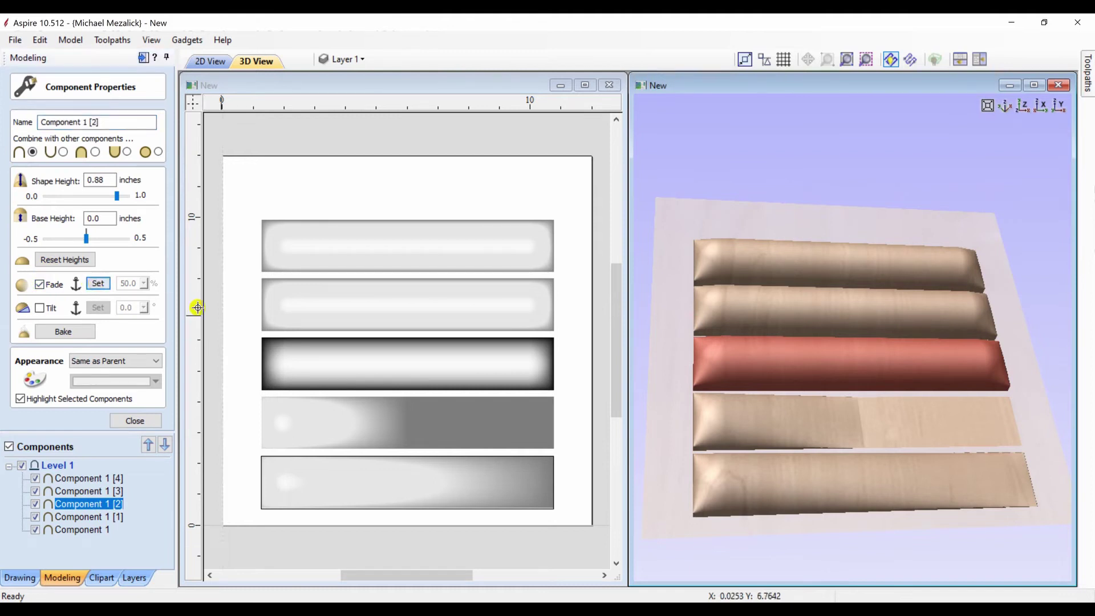
{"action": "left_click", "coordinate": [406, 362]}
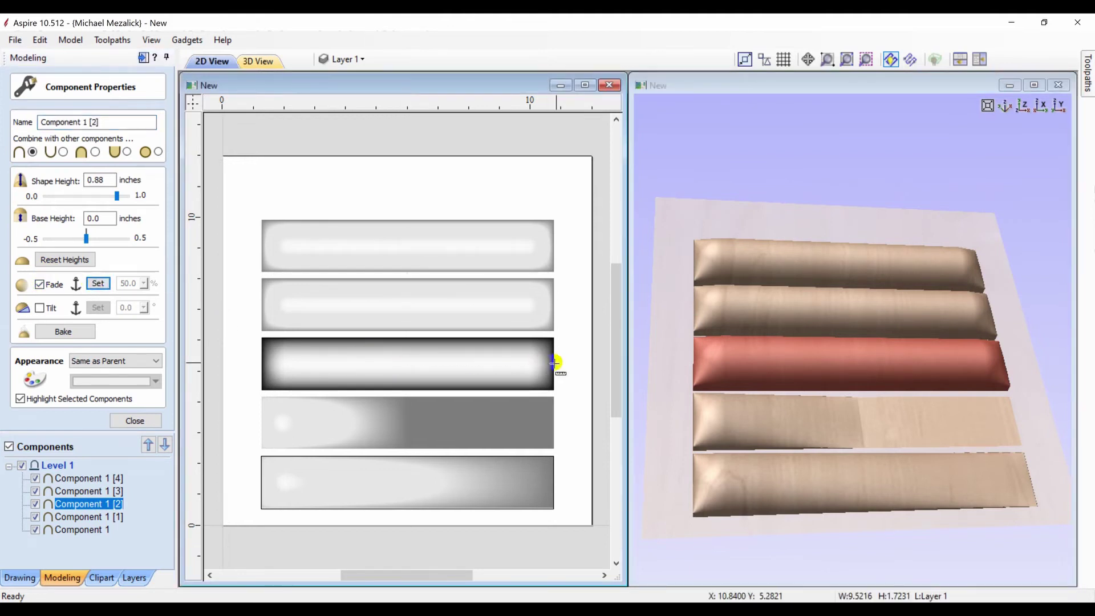
{"action": "left_click", "coordinate": [557, 363]}
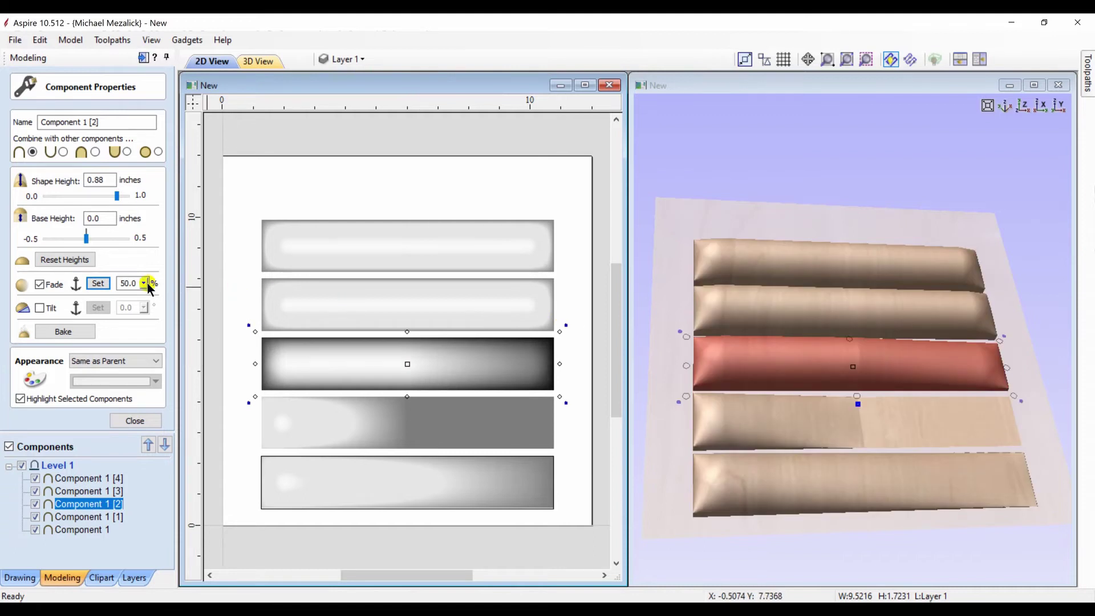
{"action": "left_click", "coordinate": [146, 284]}
{"action": "left_click_drag", "start_coordinate": [151, 298], "coordinate": [195, 303]}
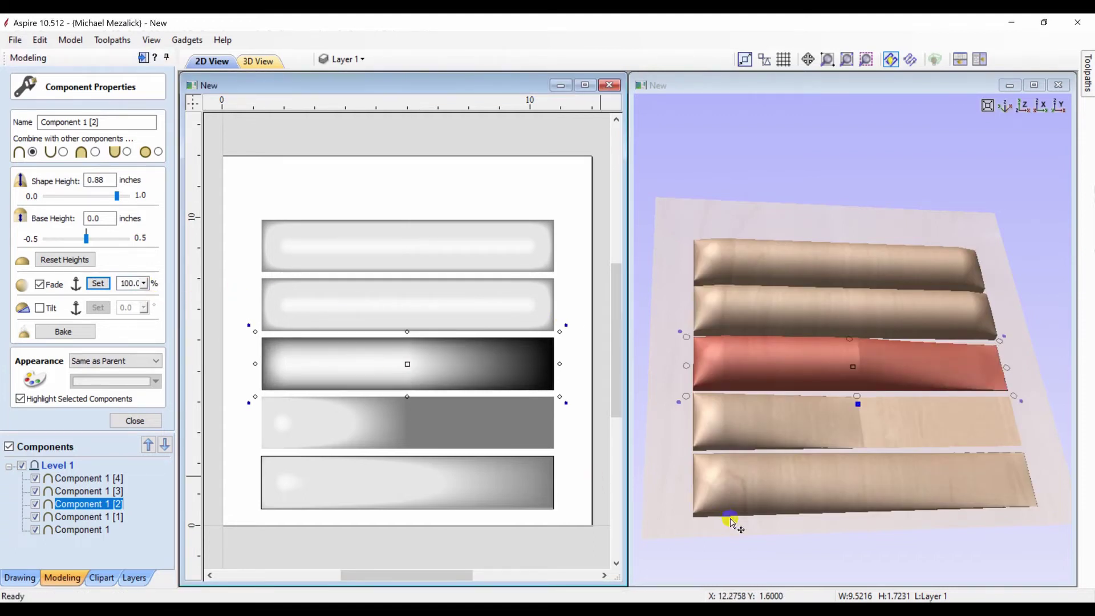
{"action": "left_click_drag", "start_coordinate": [818, 533], "coordinate": [831, 502]}
Tilt Component 1 [3] by 20° along its length so it rises toward the right end.
{"action": "left_click", "coordinate": [133, 420]}
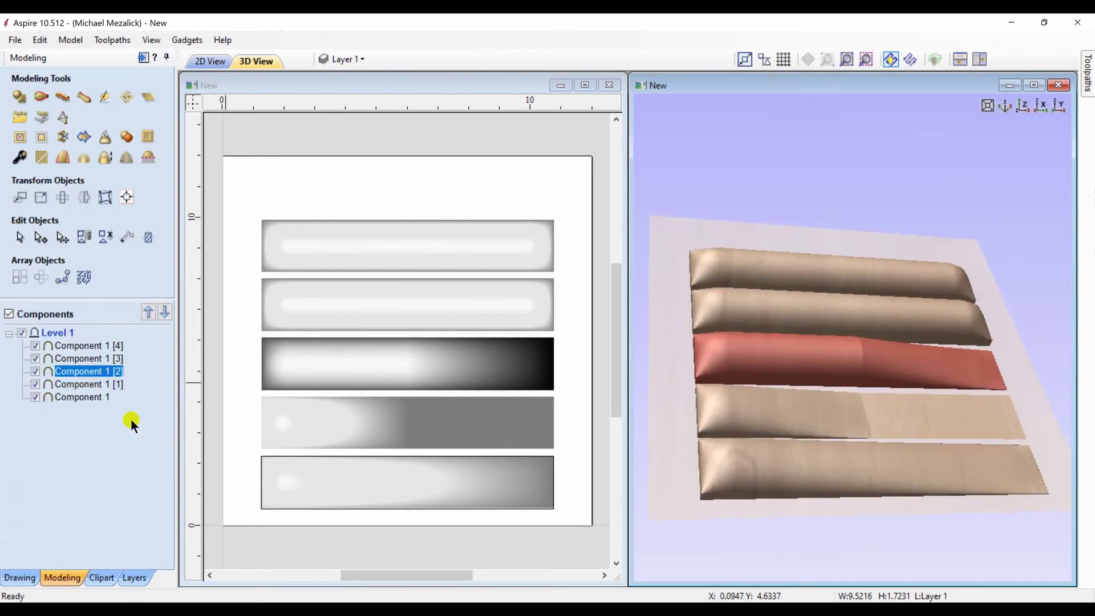
{"action": "left_click", "coordinate": [87, 360]}
{"action": "left_click", "coordinate": [20, 159]}
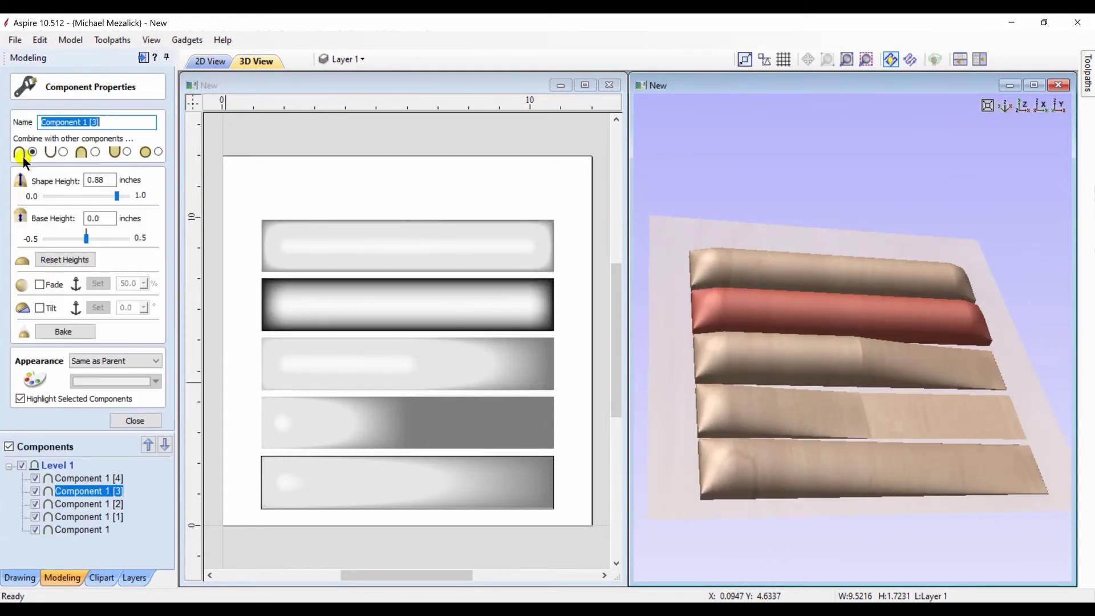
{"action": "left_click", "coordinate": [40, 308]}
{"action": "left_click", "coordinate": [96, 308]}
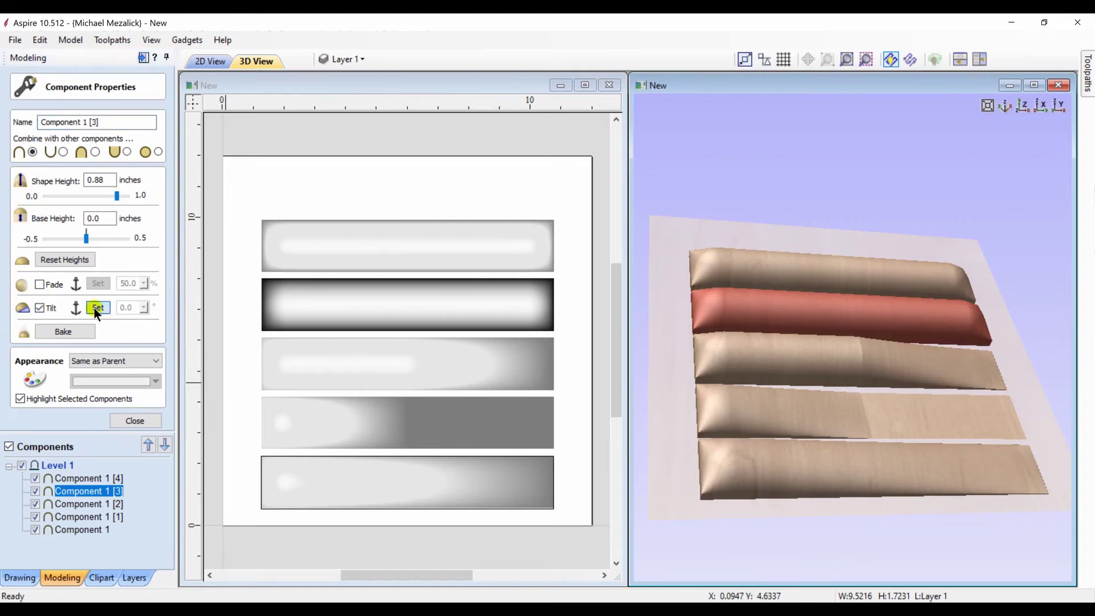
{"action": "left_click", "coordinate": [240, 303]}
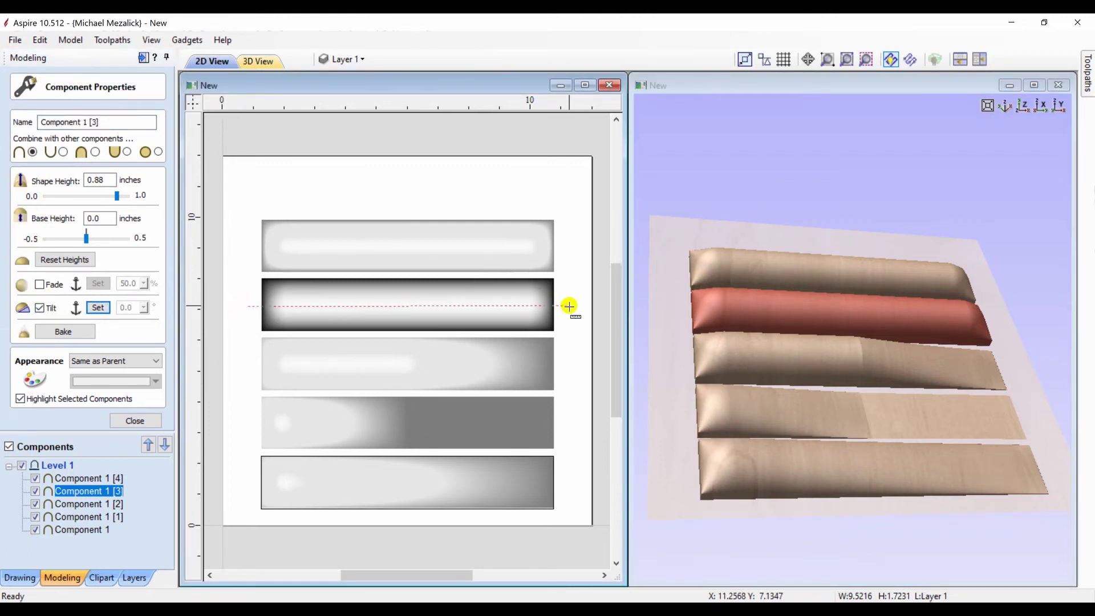
{"action": "left_click", "coordinate": [569, 306]}
{"action": "left_click", "coordinate": [145, 308]}
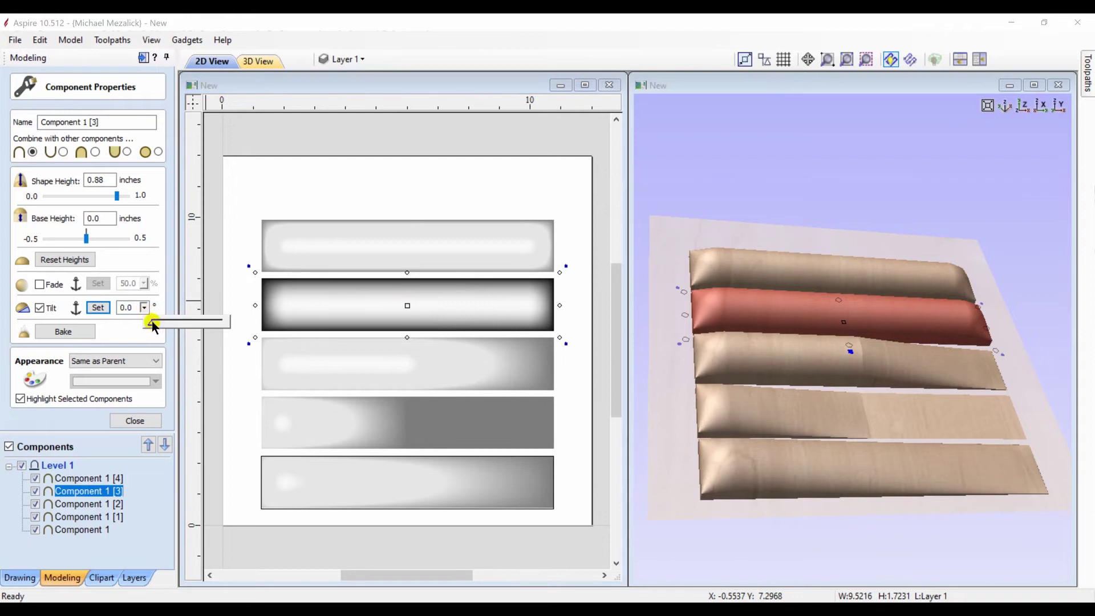
{"action": "left_click", "coordinate": [227, 326]}
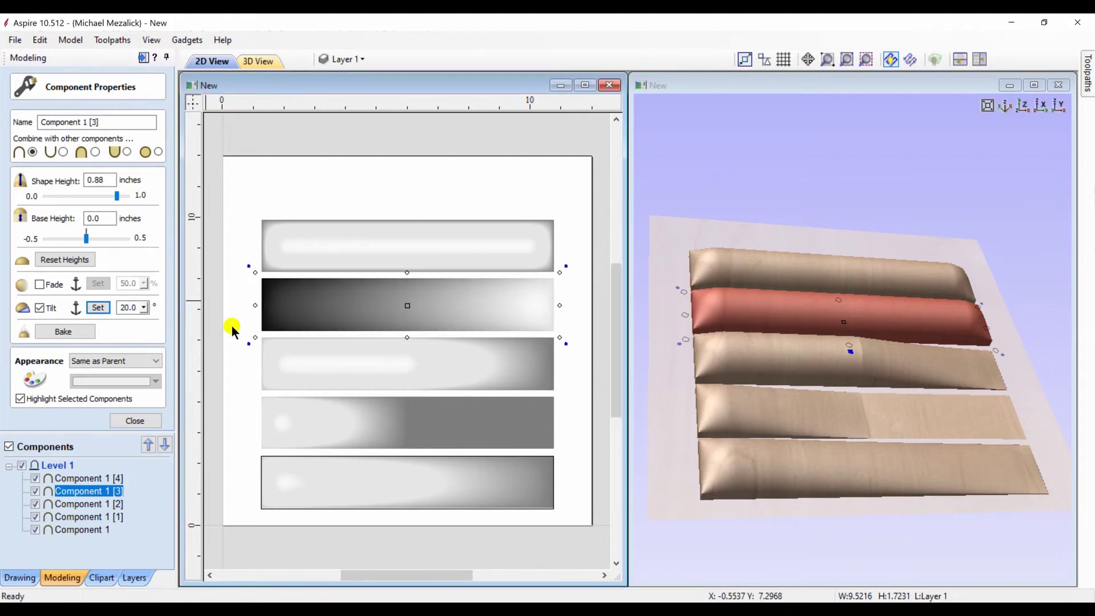
{"action": "left_click", "coordinate": [232, 330]}
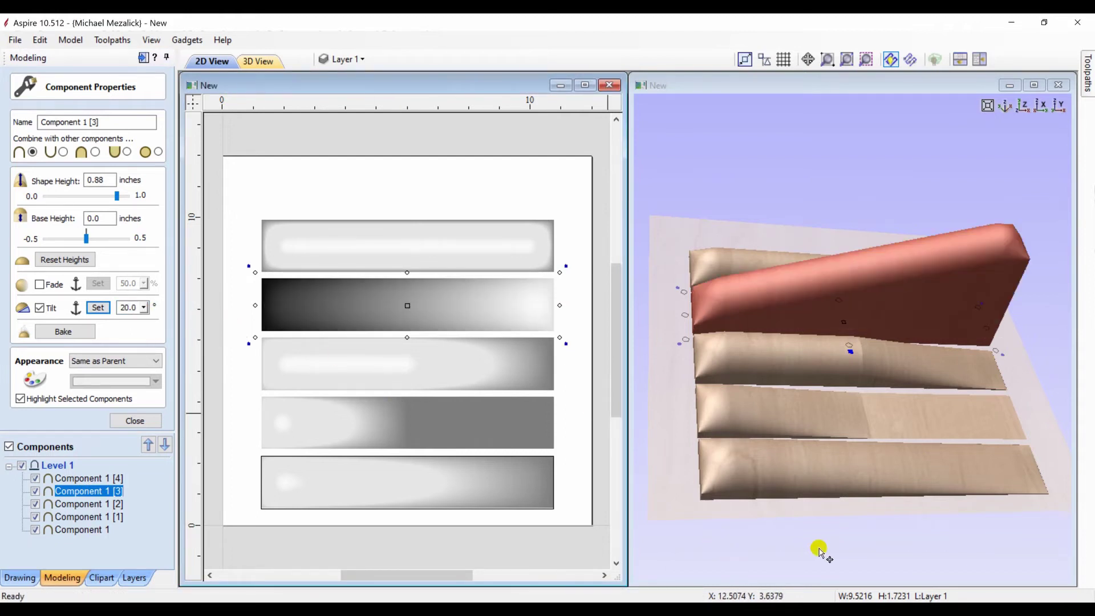
{"action": "left_click_drag", "start_coordinate": [820, 551], "coordinate": [795, 579]}
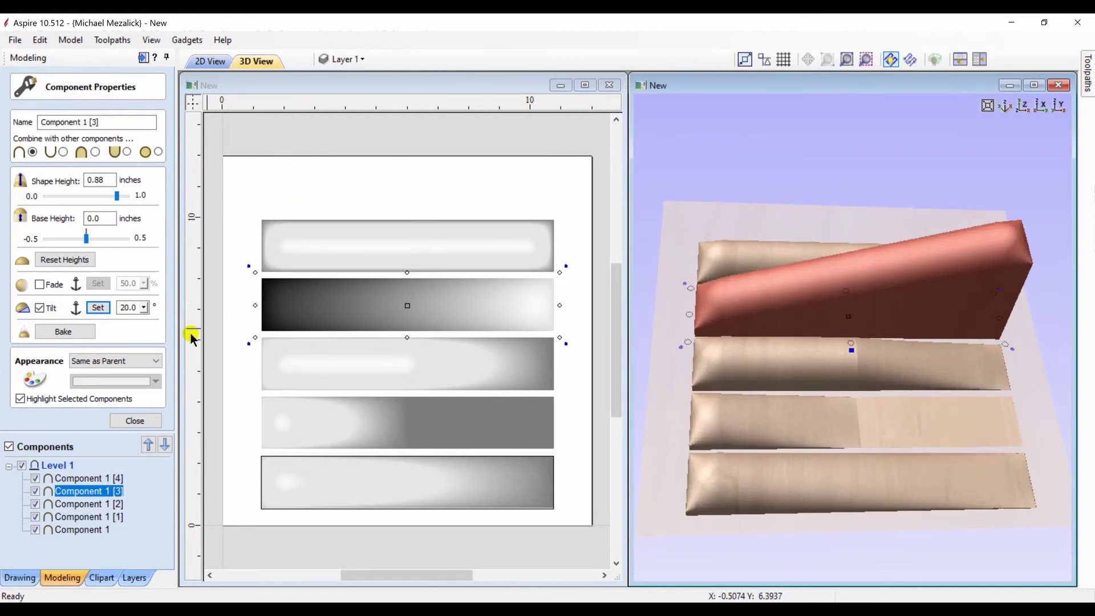
{"action": "left_click", "coordinate": [133, 420]}
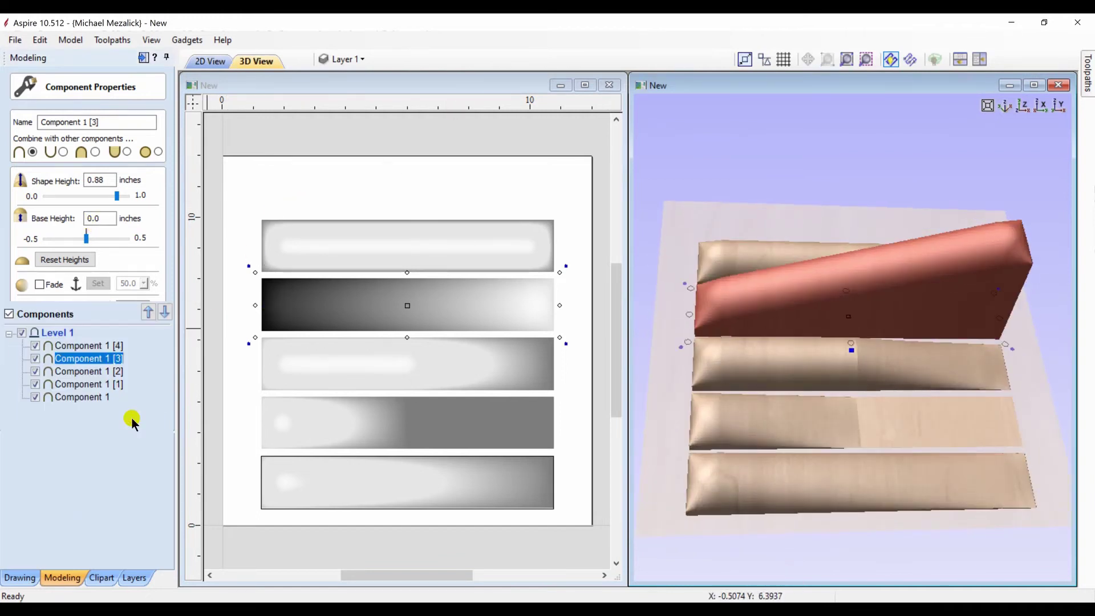
Tilt top bar Component 1 [4] by 20° and bake the tilt into it.
{"action": "left_click", "coordinate": [80, 345]}
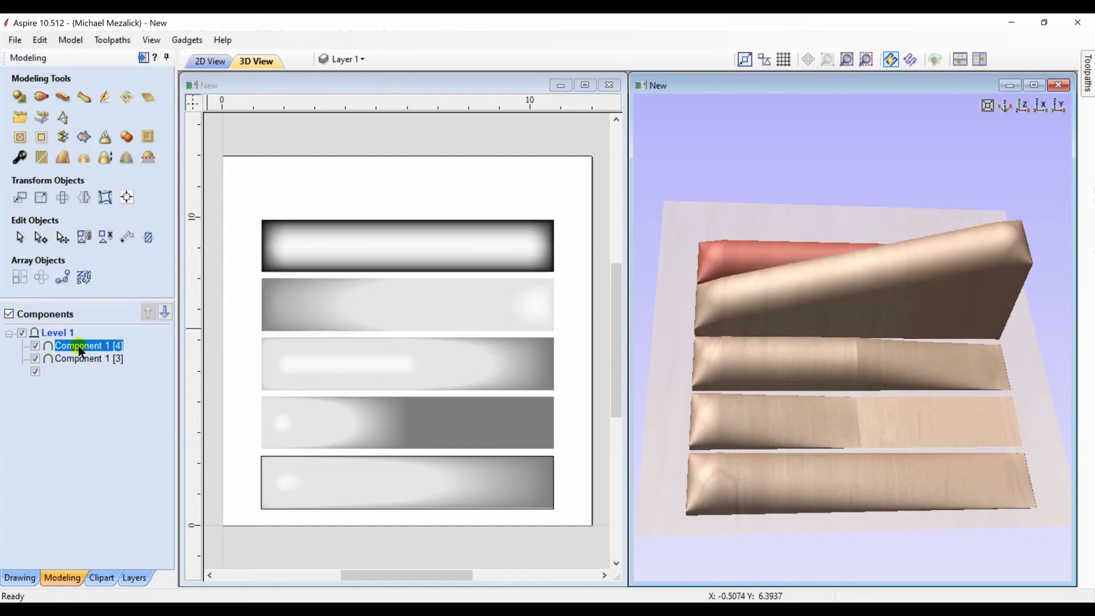
{"action": "left_click", "coordinate": [19, 160]}
{"action": "left_click", "coordinate": [40, 308]}
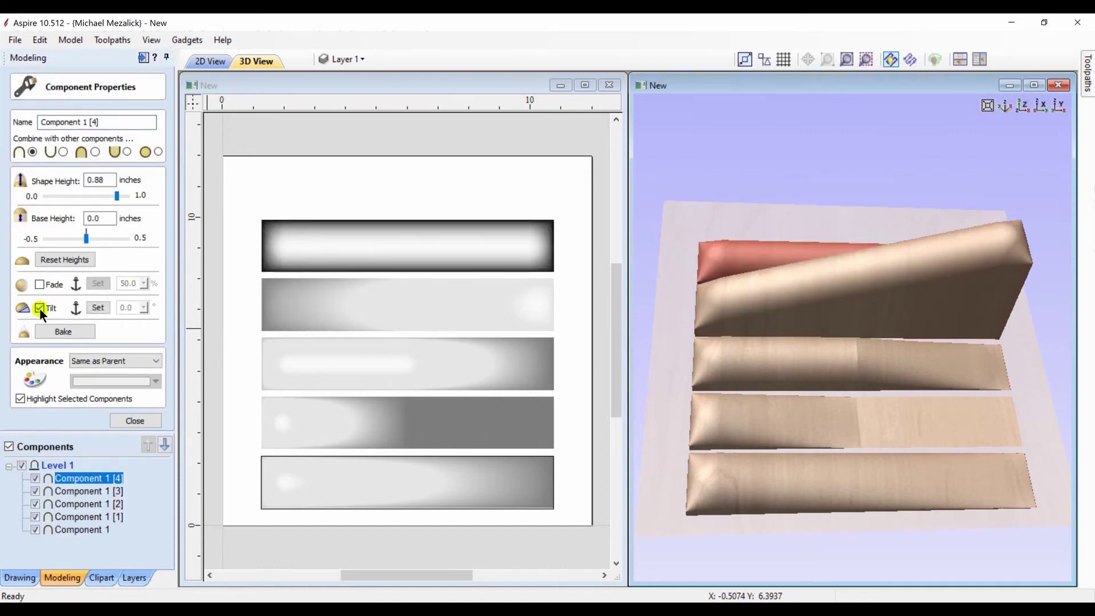
{"action": "left_click", "coordinate": [98, 308]}
{"action": "left_click", "coordinate": [261, 241]}
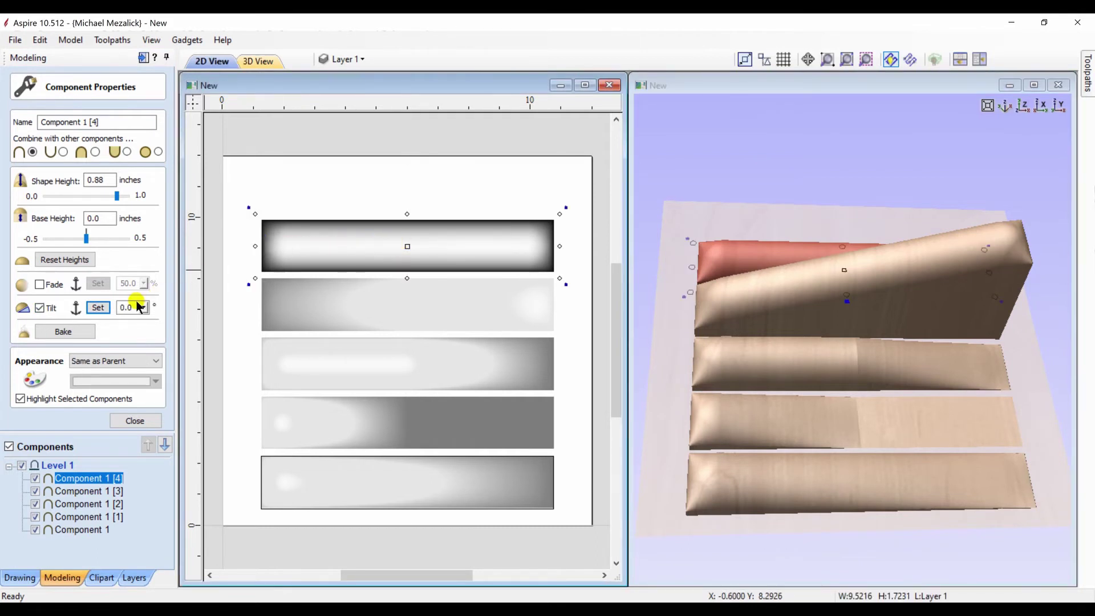
{"action": "left_click", "coordinate": [144, 308]}
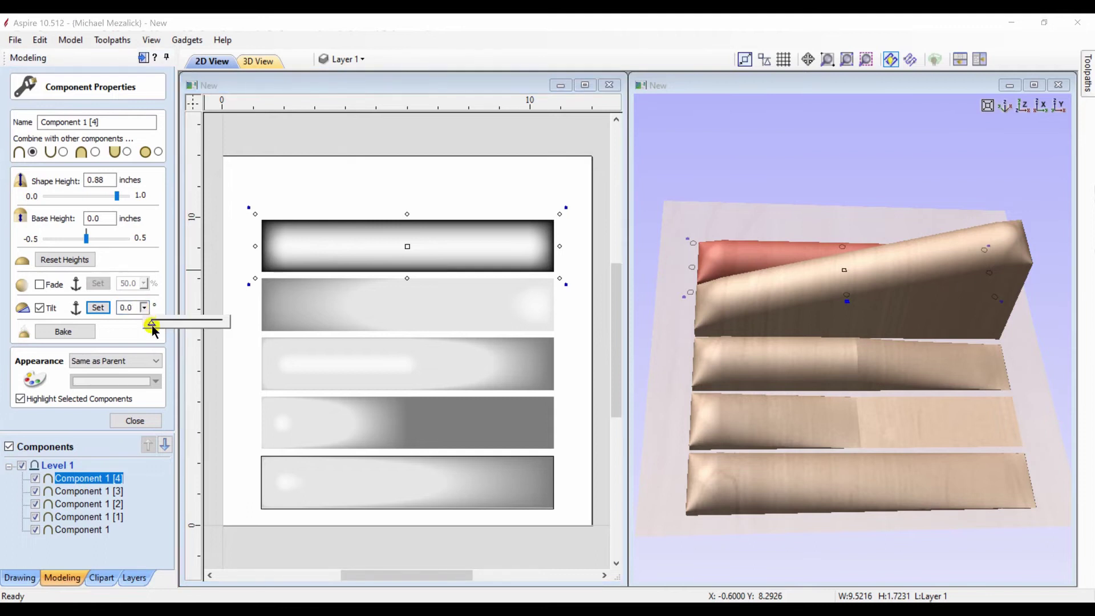
{"action": "left_click_drag", "start_coordinate": [214, 328], "coordinate": [228, 328]}
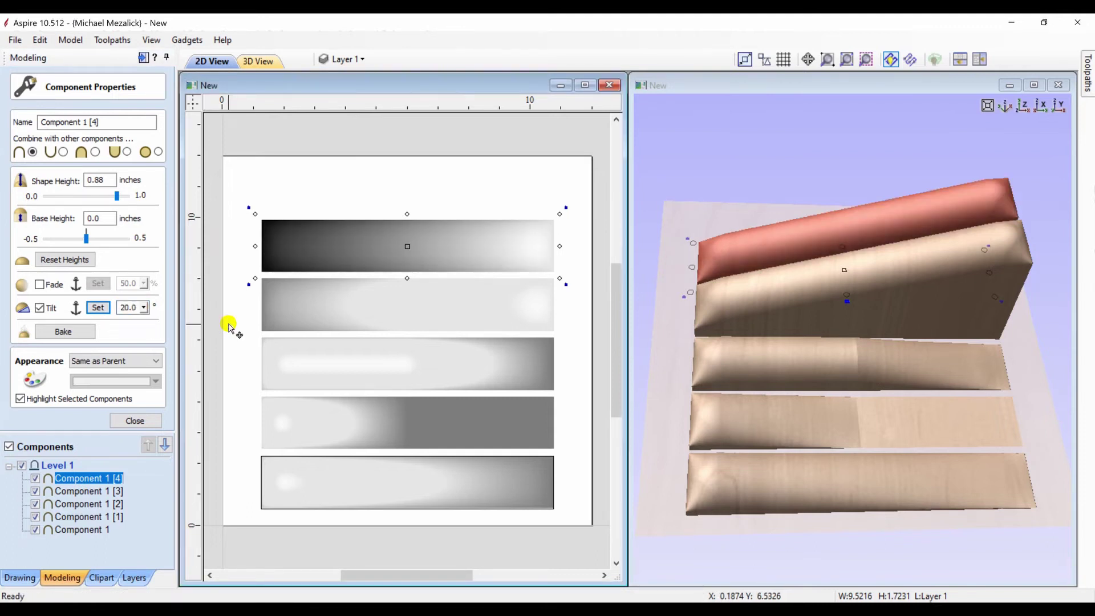
{"action": "left_click", "coordinate": [65, 331]}
Select the baked top bar and fit the whole model in the 3D view.
{"action": "left_click", "coordinate": [126, 418]}
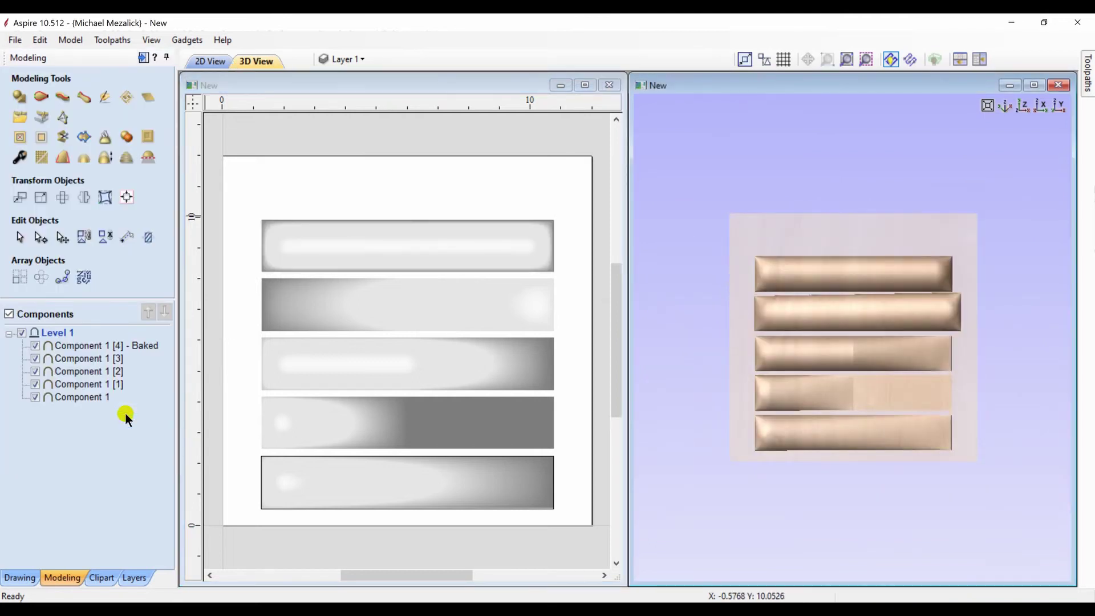
{"action": "left_click", "coordinate": [374, 242]}
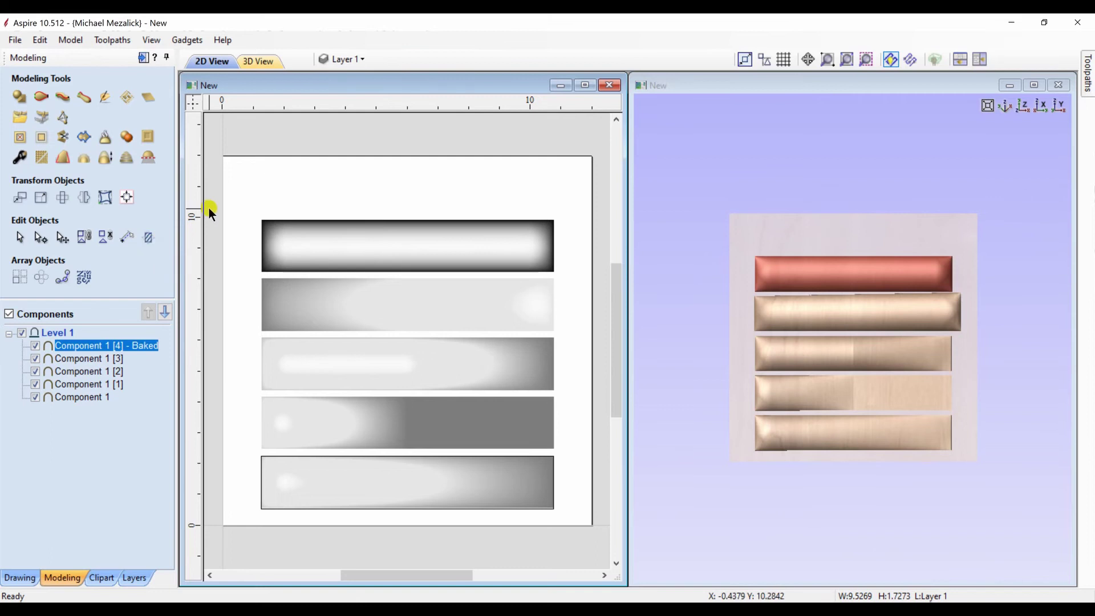
{"action": "left_click", "coordinate": [1008, 104]}
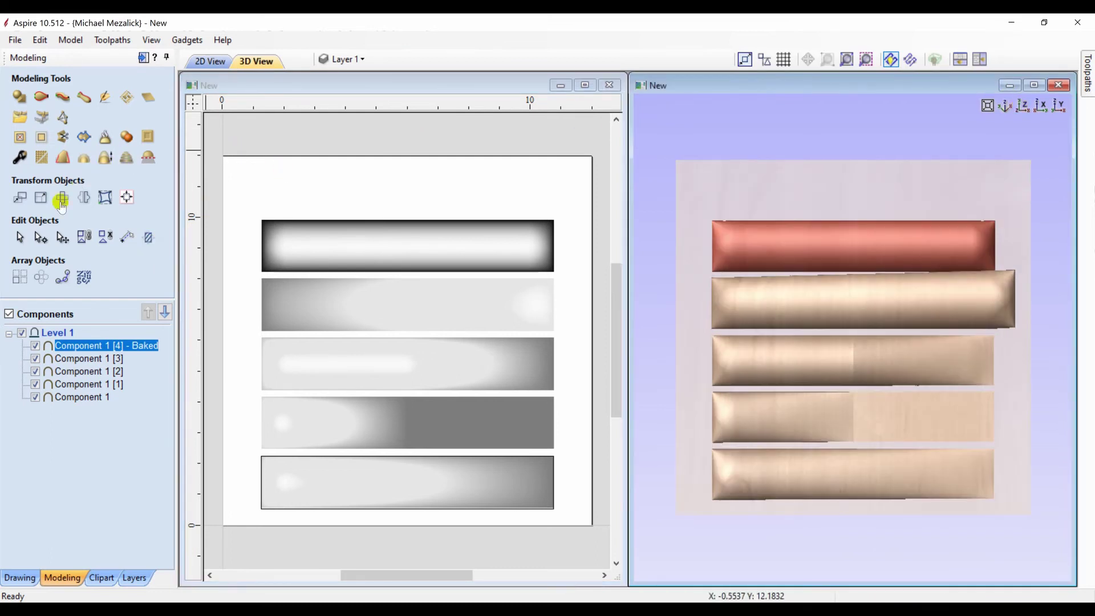
Tilt the baked top bar 20° from its centre toward its right end.
{"action": "left_click", "coordinate": [20, 158]}
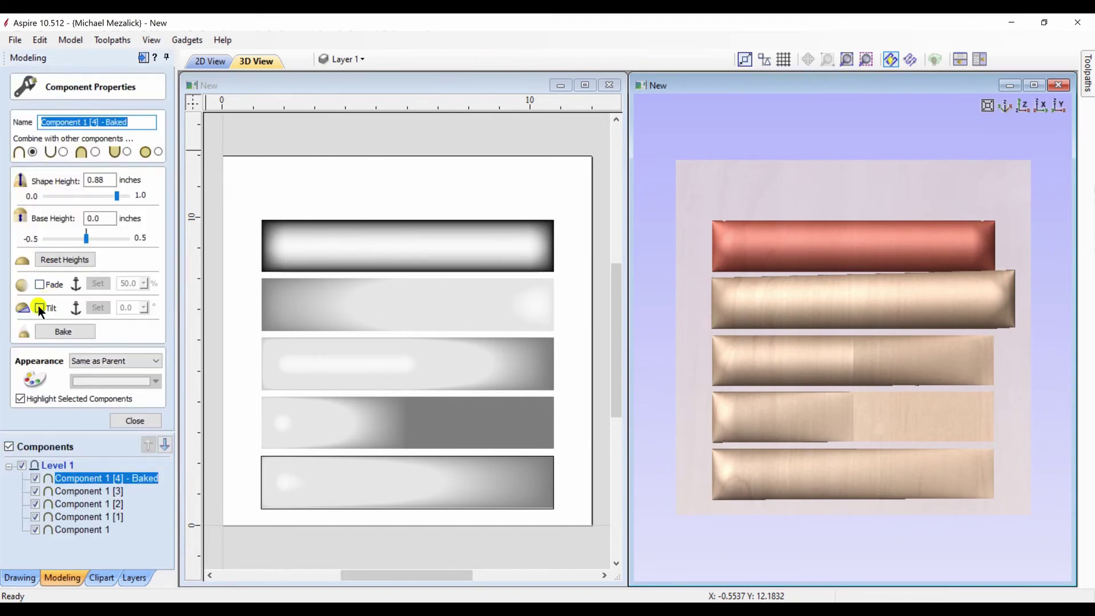
{"action": "left_click", "coordinate": [39, 308]}
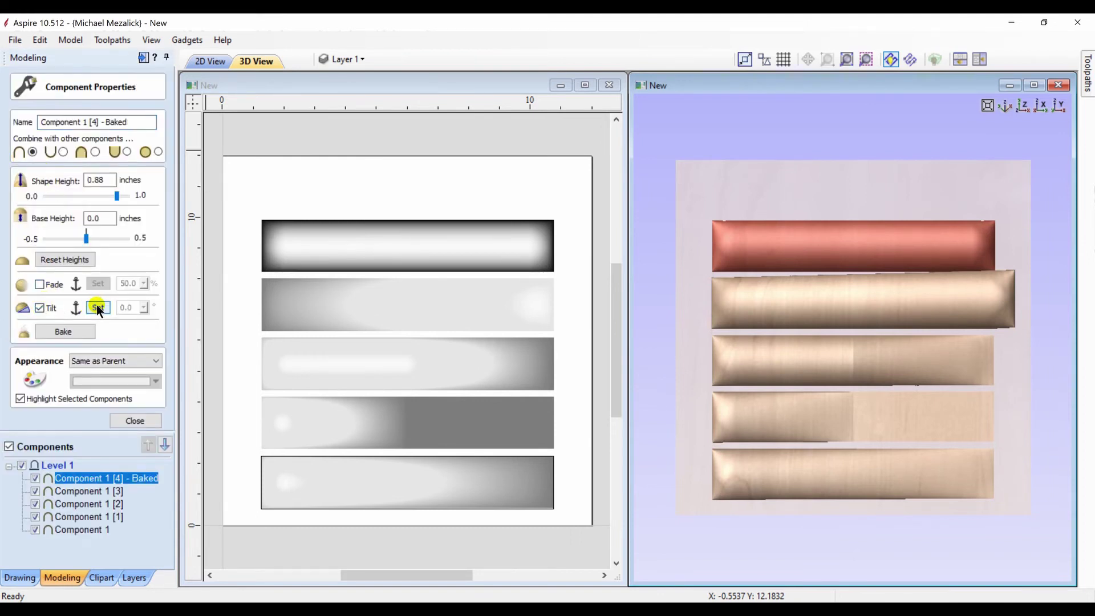
{"action": "left_click", "coordinate": [98, 308]}
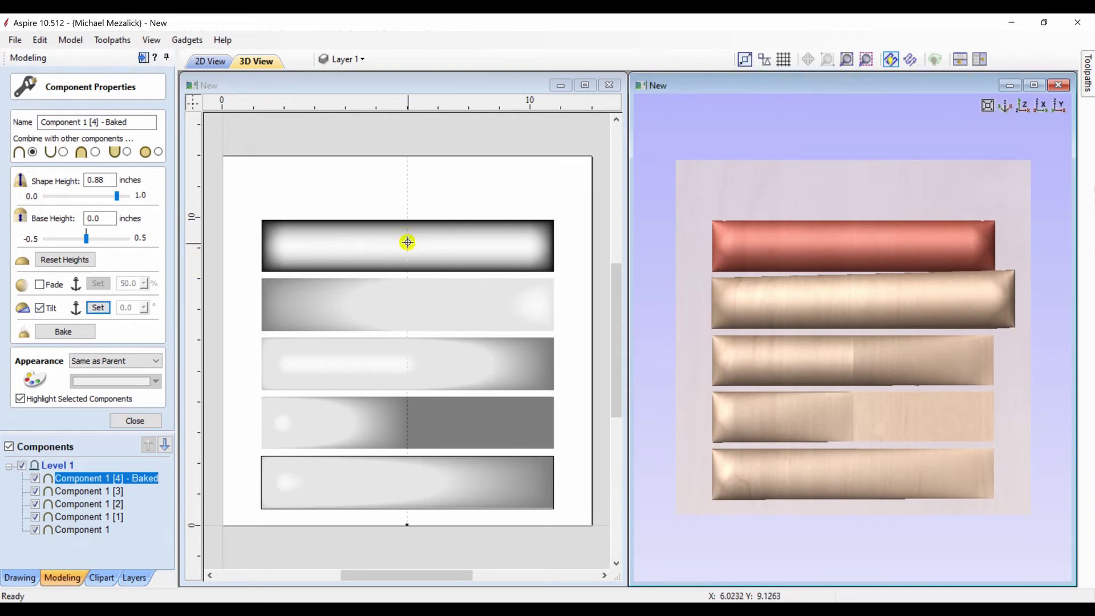
{"action": "left_click_drag", "start_coordinate": [408, 246], "coordinate": [553, 245]}
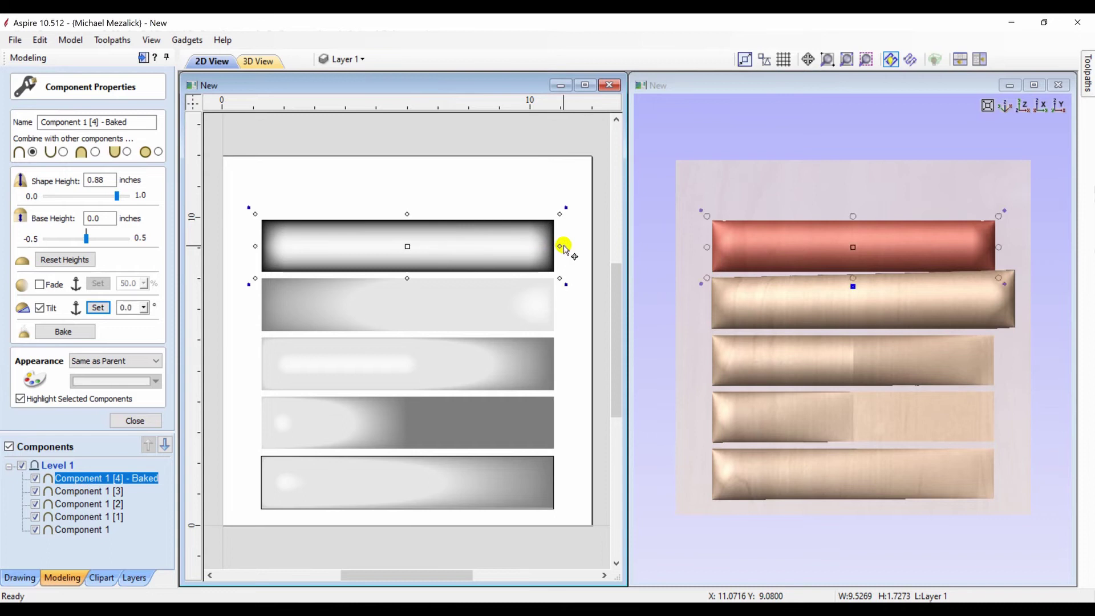
{"action": "left_click", "coordinate": [144, 308]}
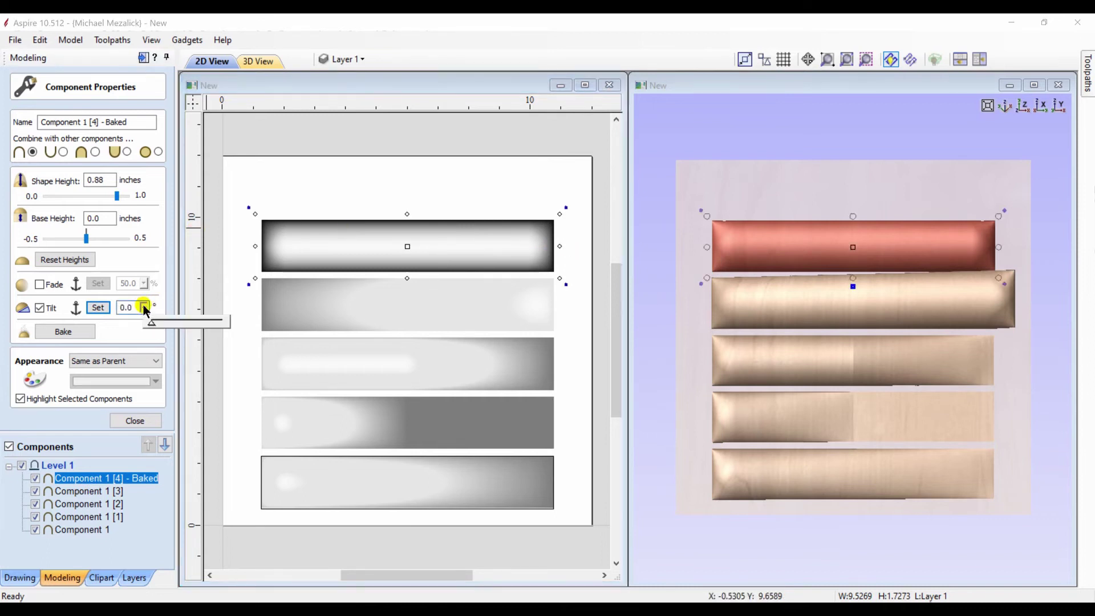
{"action": "left_click", "coordinate": [235, 321]}
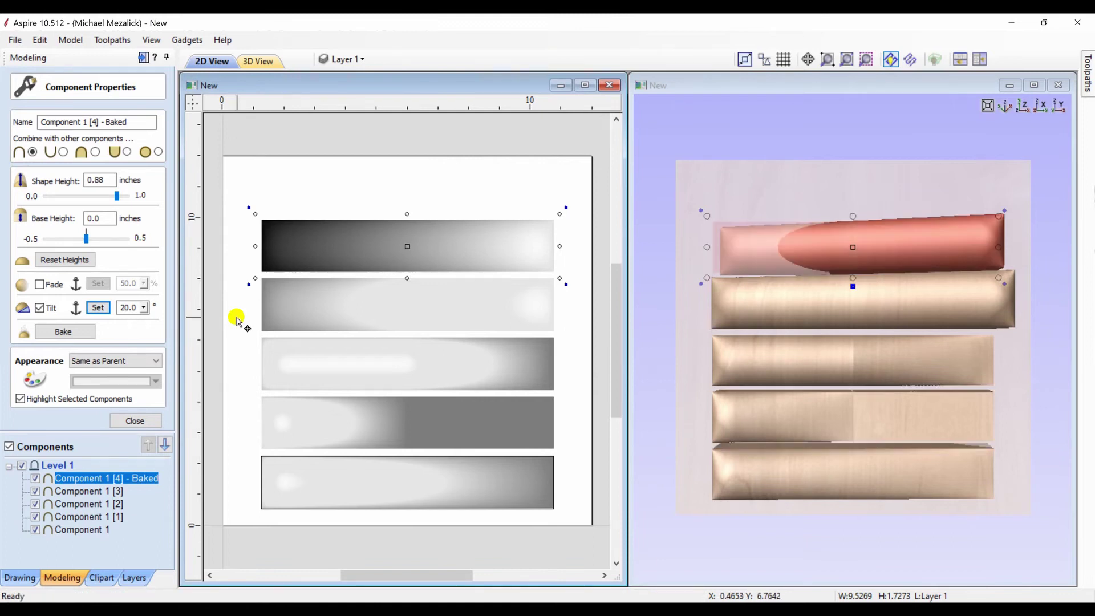
{"action": "left_click", "coordinate": [824, 388]}
{"action": "left_click_drag", "start_coordinate": [823, 388], "coordinate": [911, 391]}
{"action": "left_click_drag", "start_coordinate": [669, 365], "coordinate": [863, 409]}
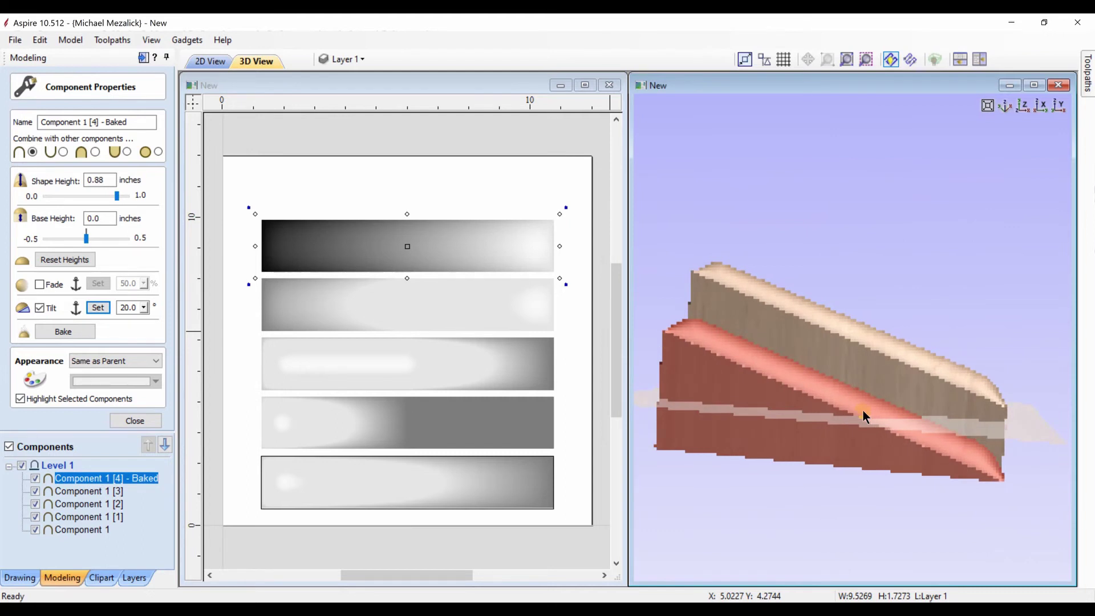
{"action": "left_click", "coordinate": [1025, 107]}
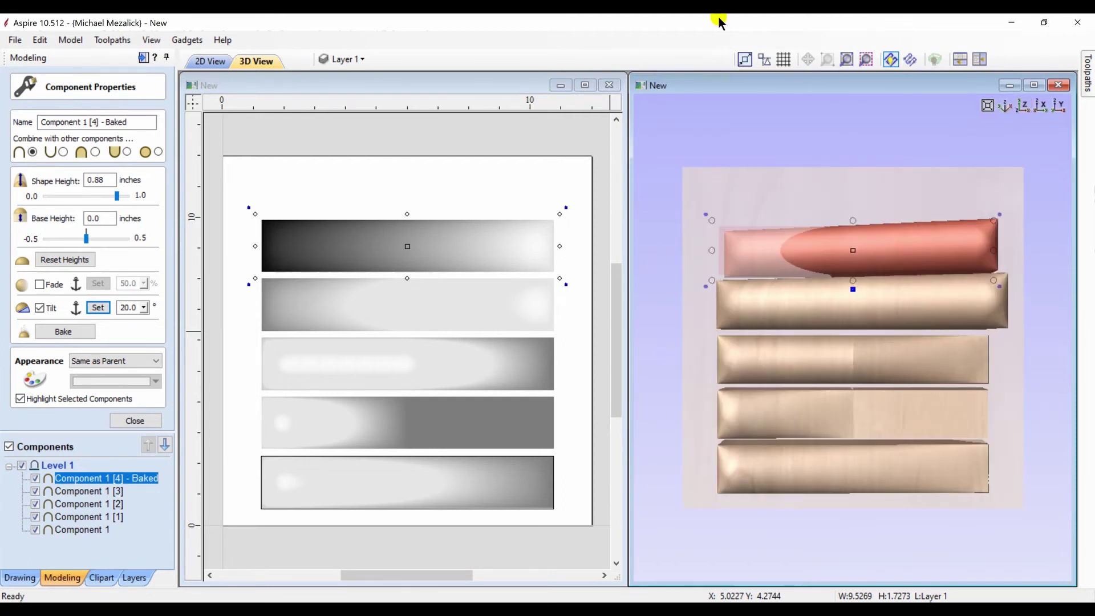
Add the Bass-50034-A relief from the Animals clipart folder and enlarge it.
{"action": "left_click", "coordinate": [132, 422]}
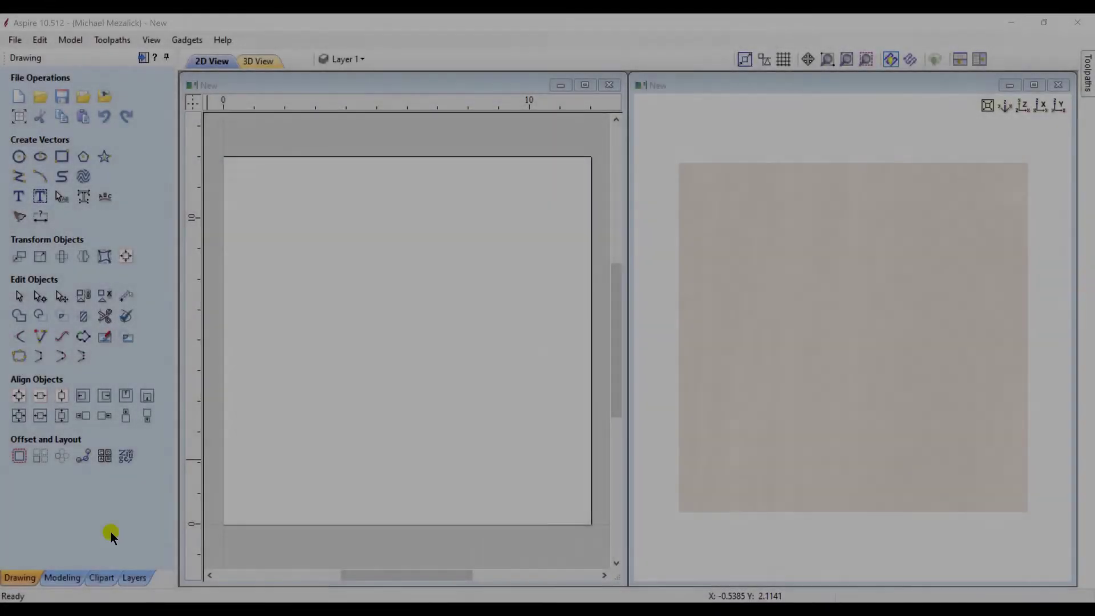
{"action": "left_click", "coordinate": [98, 577]}
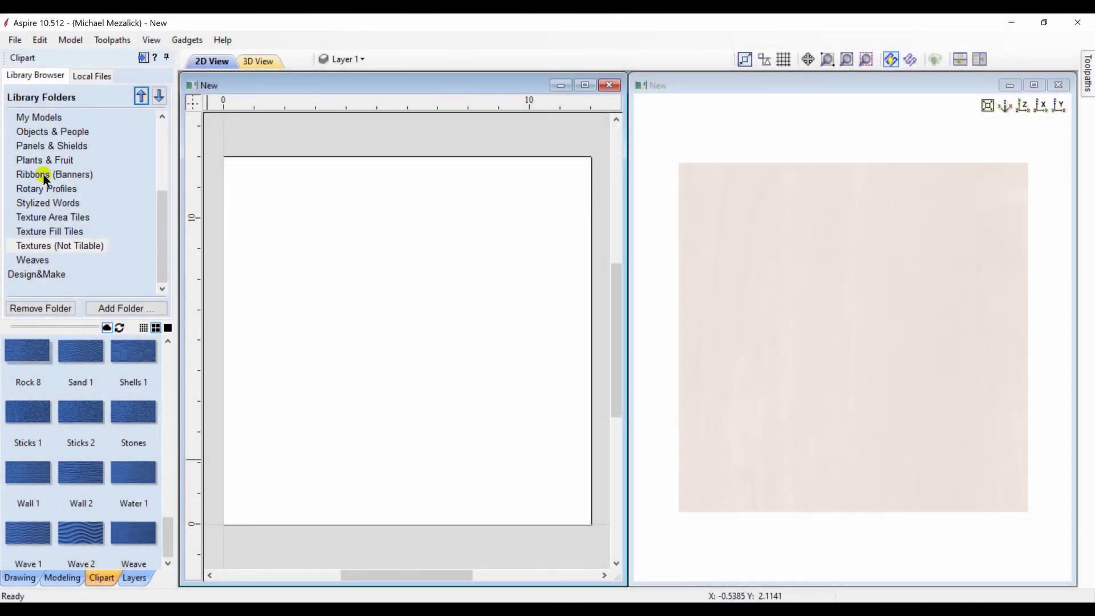
{"action": "left_click_drag", "start_coordinate": [163, 218], "coordinate": [162, 139]}
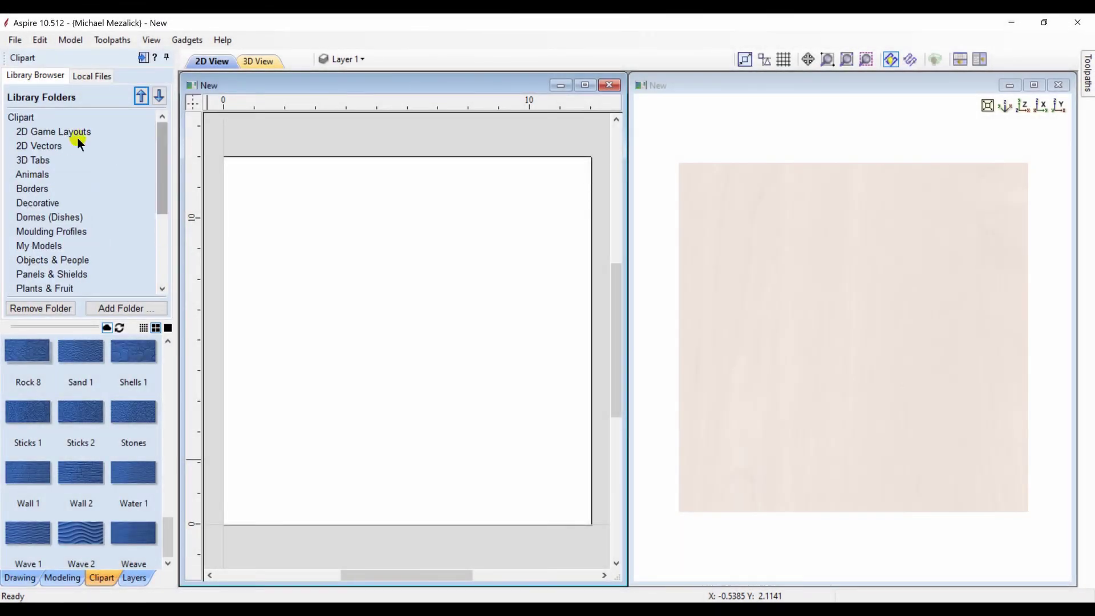
{"action": "left_click", "coordinate": [40, 174]}
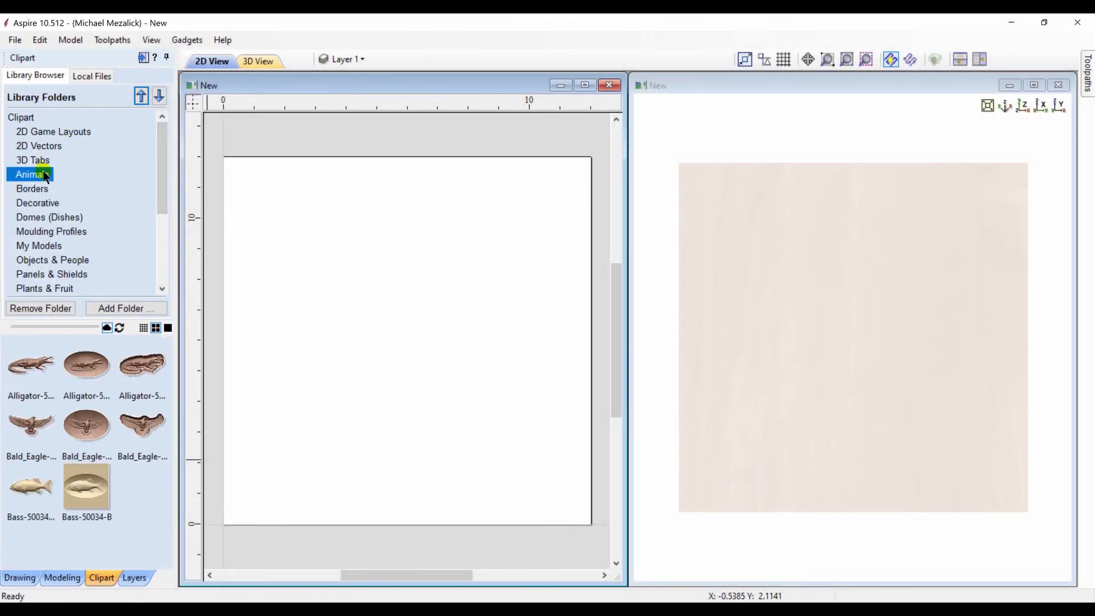
{"action": "double_click", "coordinate": [25, 481]}
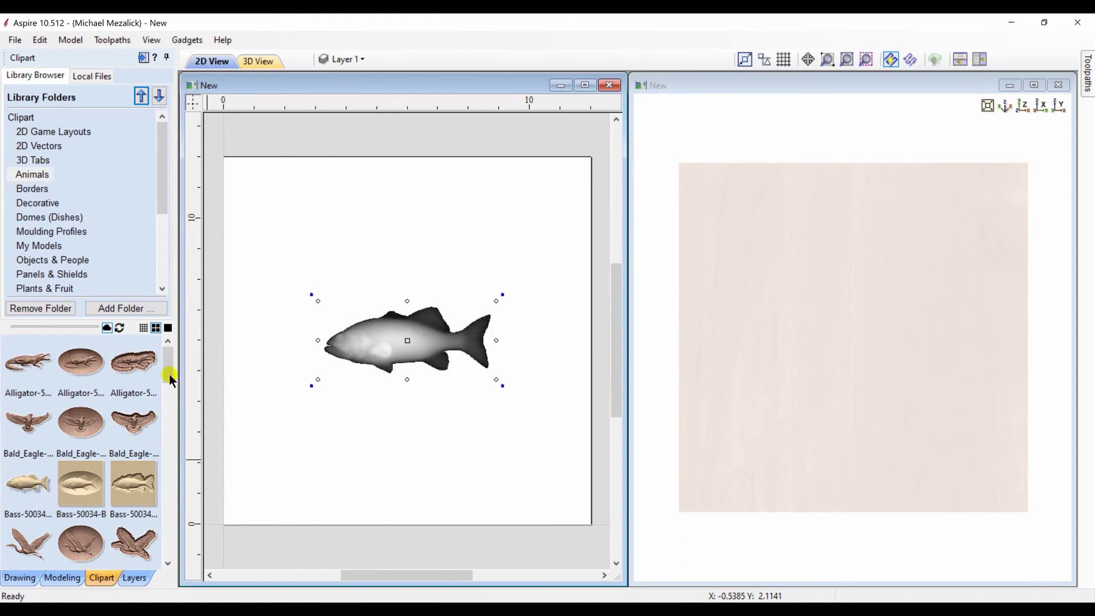
{"action": "left_click_drag", "start_coordinate": [497, 299], "coordinate": [520, 275]}
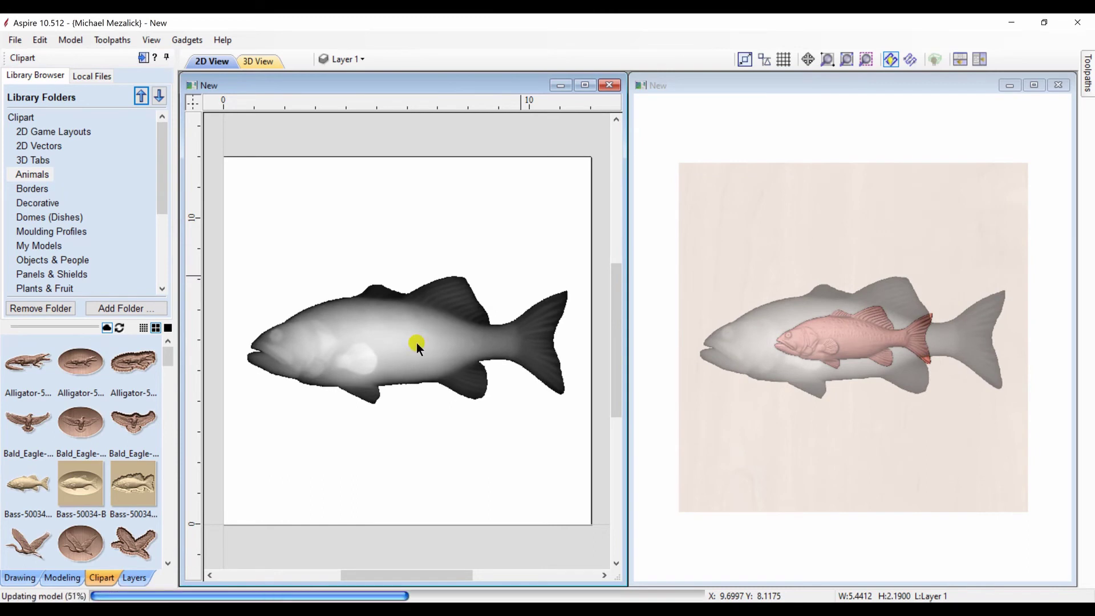
Move the bass lower on the page and place a copy above the original.
{"action": "left_click", "coordinate": [416, 343]}
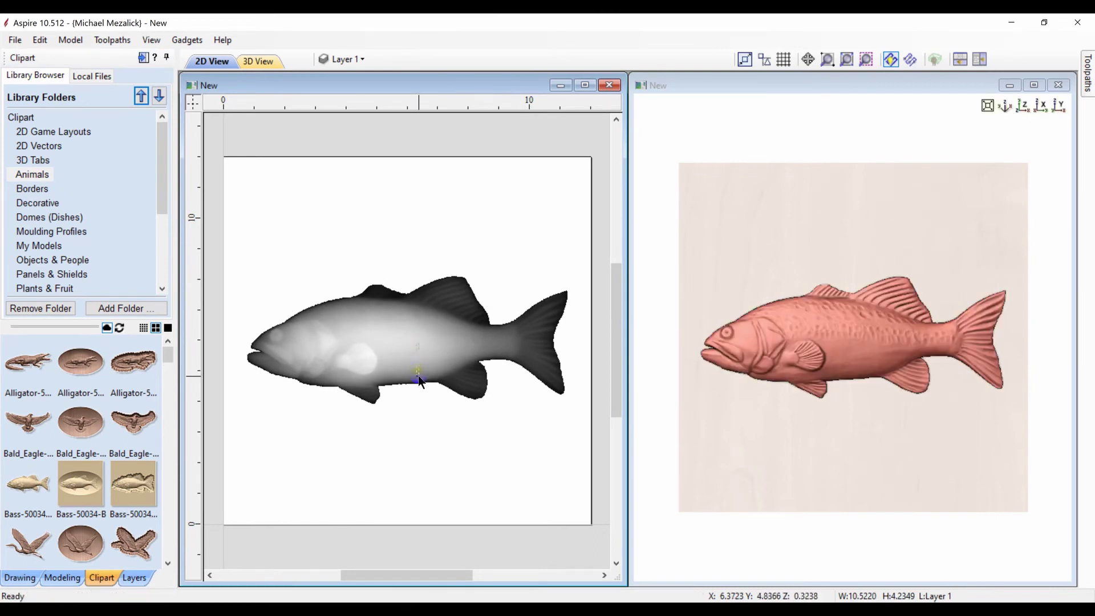
{"action": "left_click", "coordinate": [418, 369]}
{"action": "left_click_drag", "start_coordinate": [418, 369], "coordinate": [416, 453]}
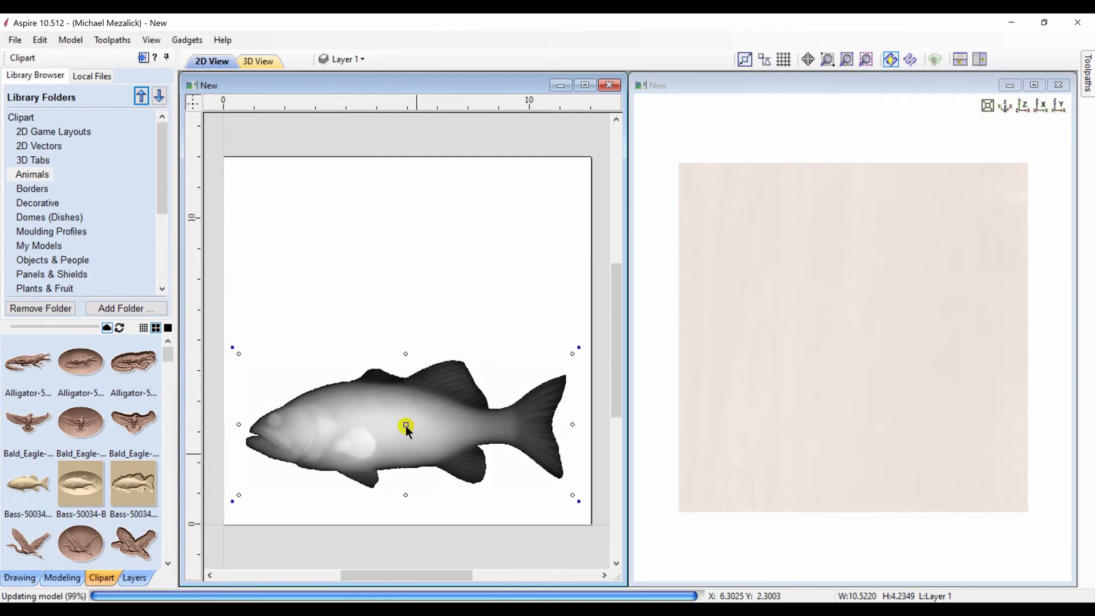
{"action": "left_click_drag", "start_coordinate": [406, 425], "coordinate": [408, 277]}
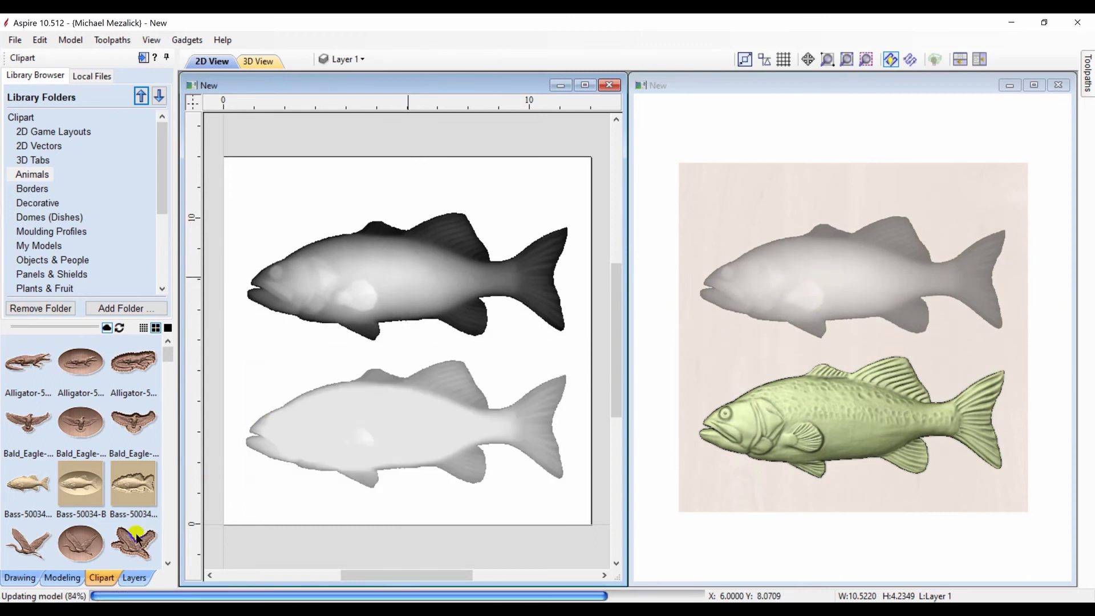
{"action": "left_click", "coordinate": [61, 578]}
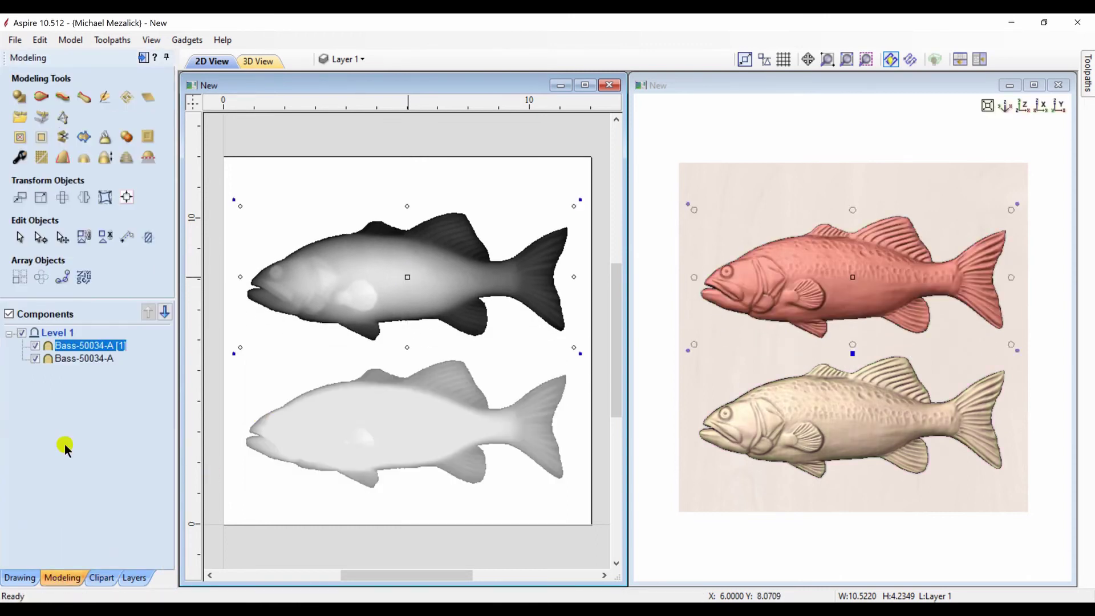
Tilt the upper bass copy 20° toward its head, sinking its tail into the panel.
{"action": "left_click", "coordinate": [20, 158]}
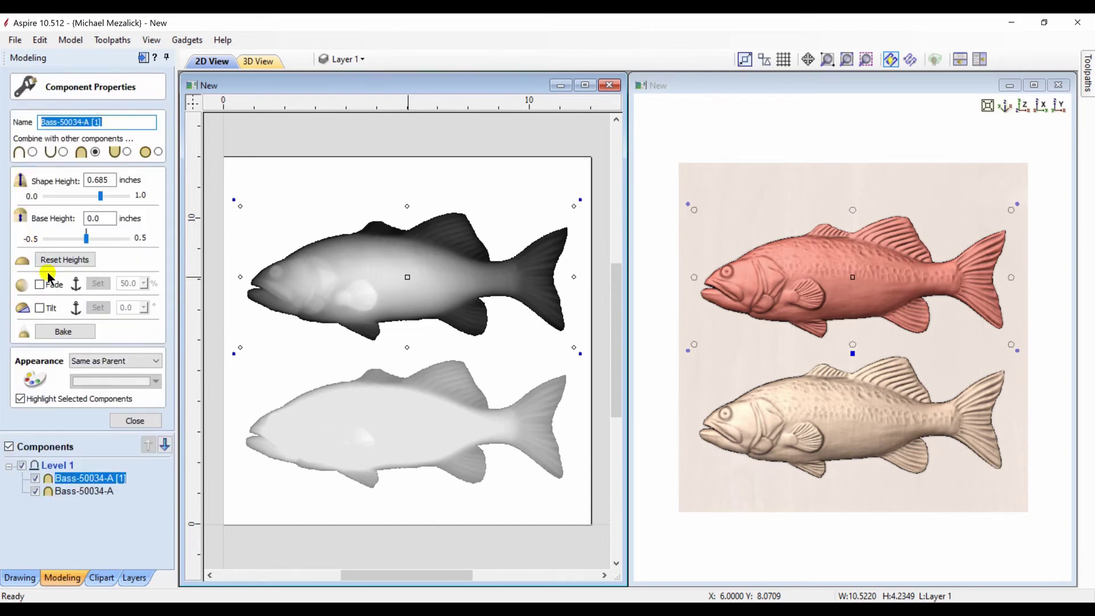
{"action": "left_click", "coordinate": [40, 308]}
{"action": "left_click", "coordinate": [97, 308]}
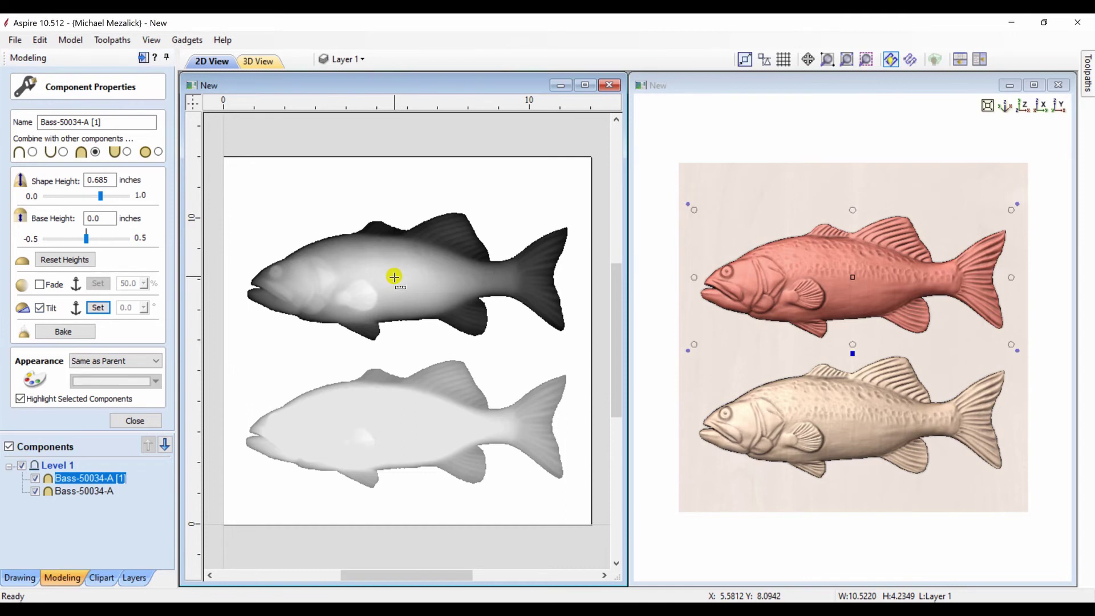
{"action": "left_click_drag", "start_coordinate": [394, 278], "coordinate": [242, 281]}
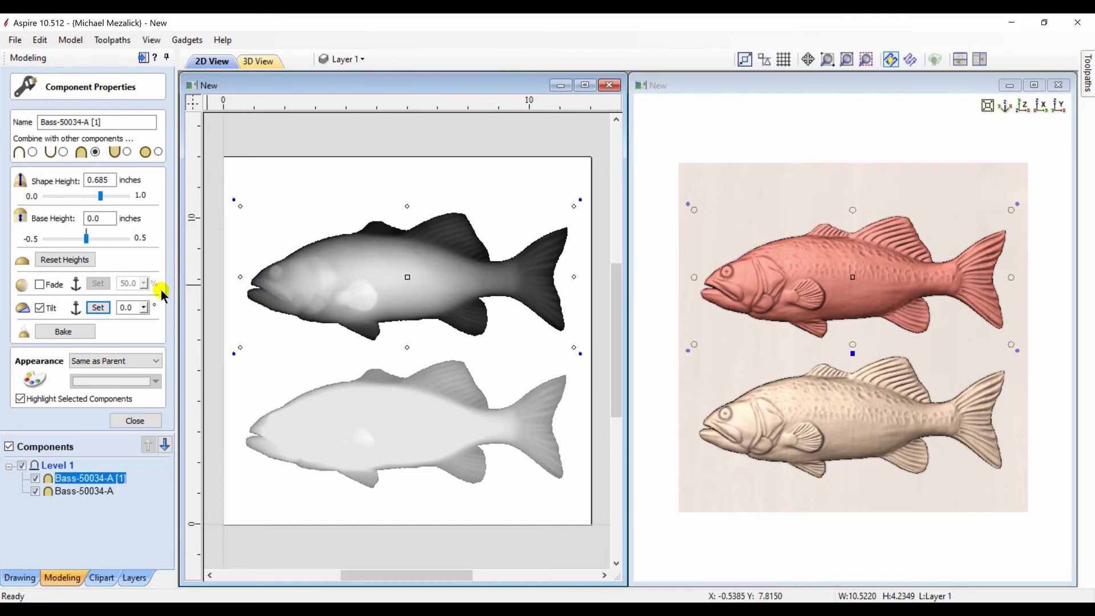
{"action": "left_click", "coordinate": [145, 308]}
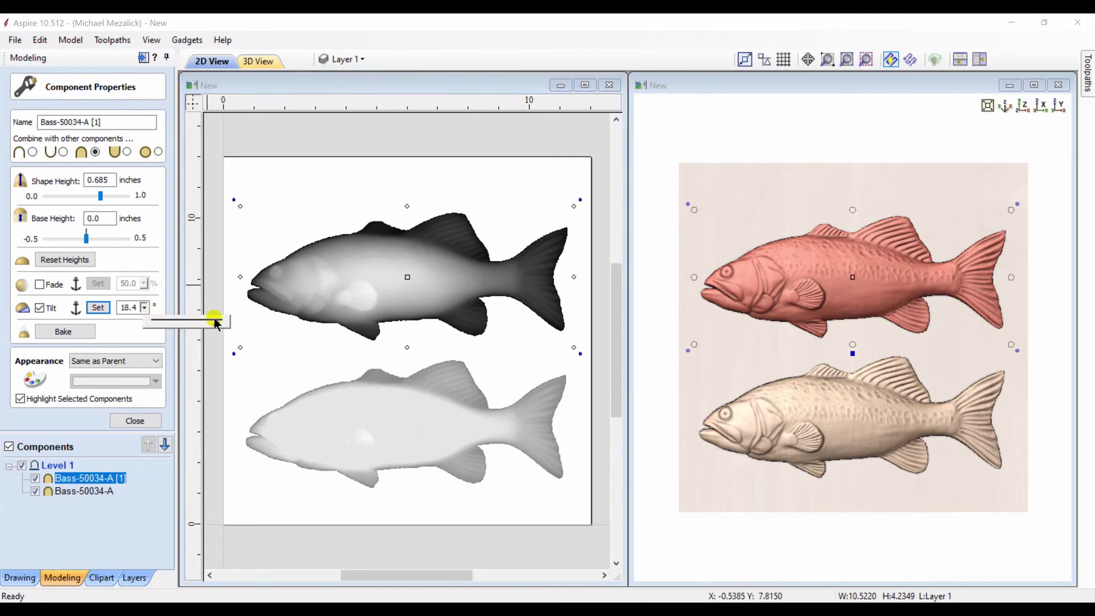
{"action": "left_click_drag", "start_coordinate": [215, 322], "coordinate": [227, 318]}
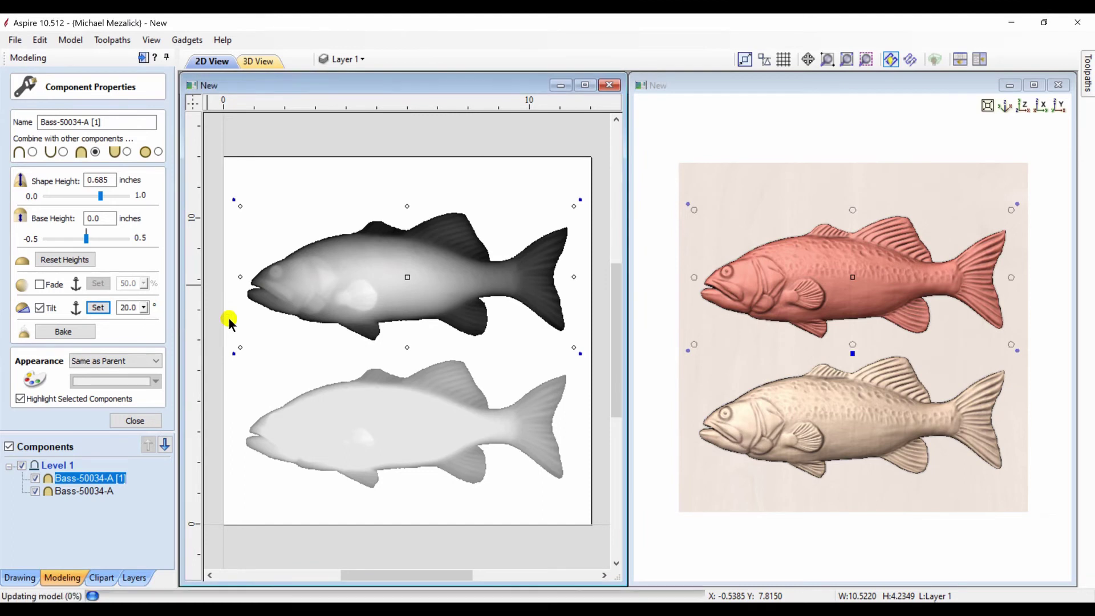
{"action": "left_click", "coordinate": [136, 421]}
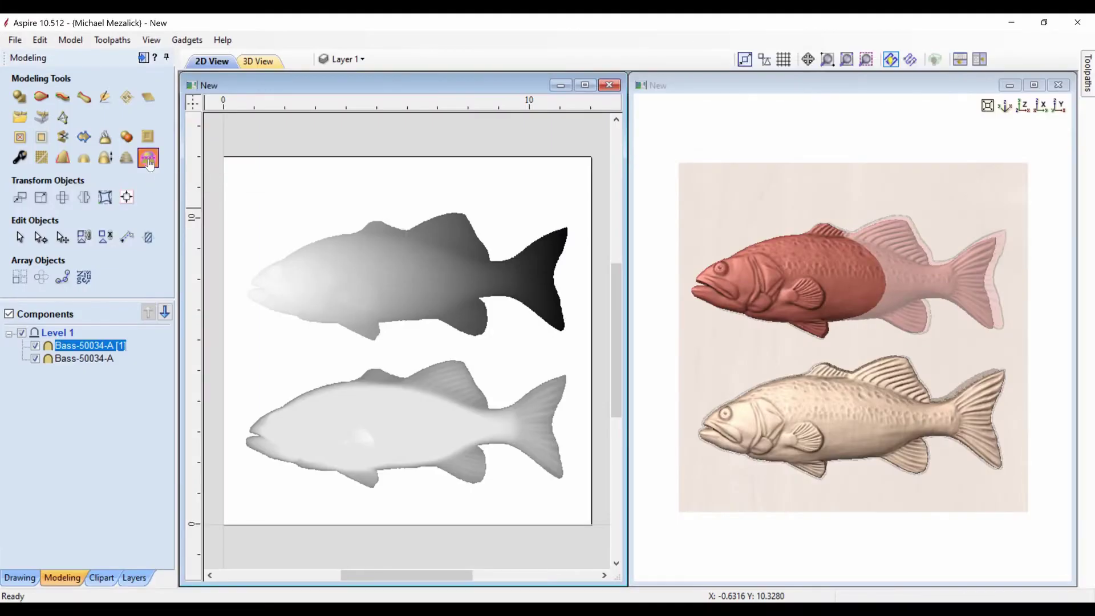
Make everything below 0.0 transparent to remove the upper bass's tail, then maximise the 3D view.
{"action": "left_click", "coordinate": [148, 160]}
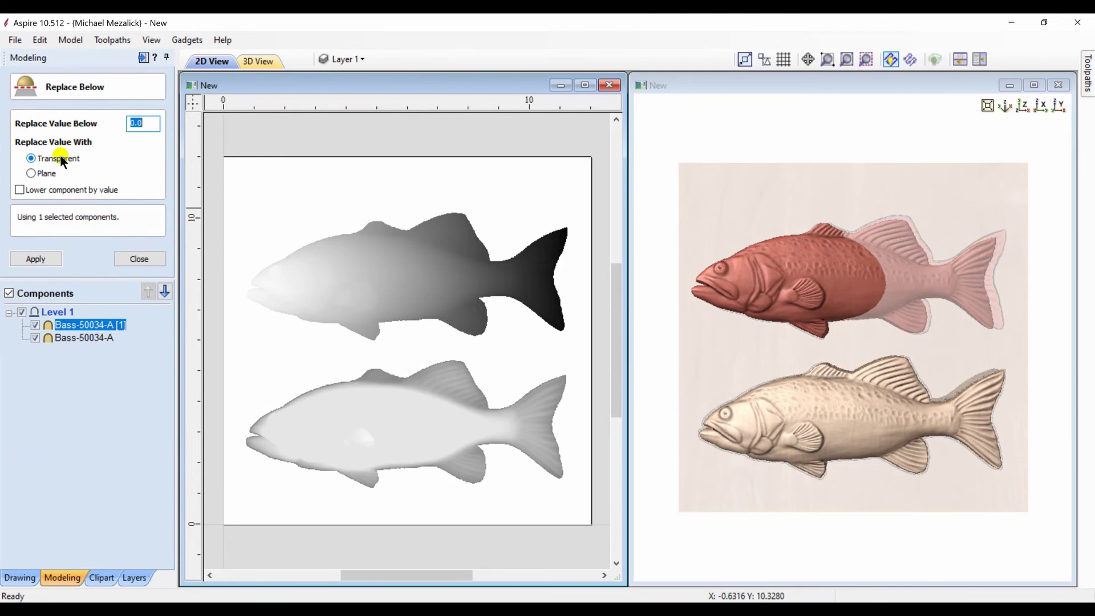
{"action": "left_click", "coordinate": [37, 260]}
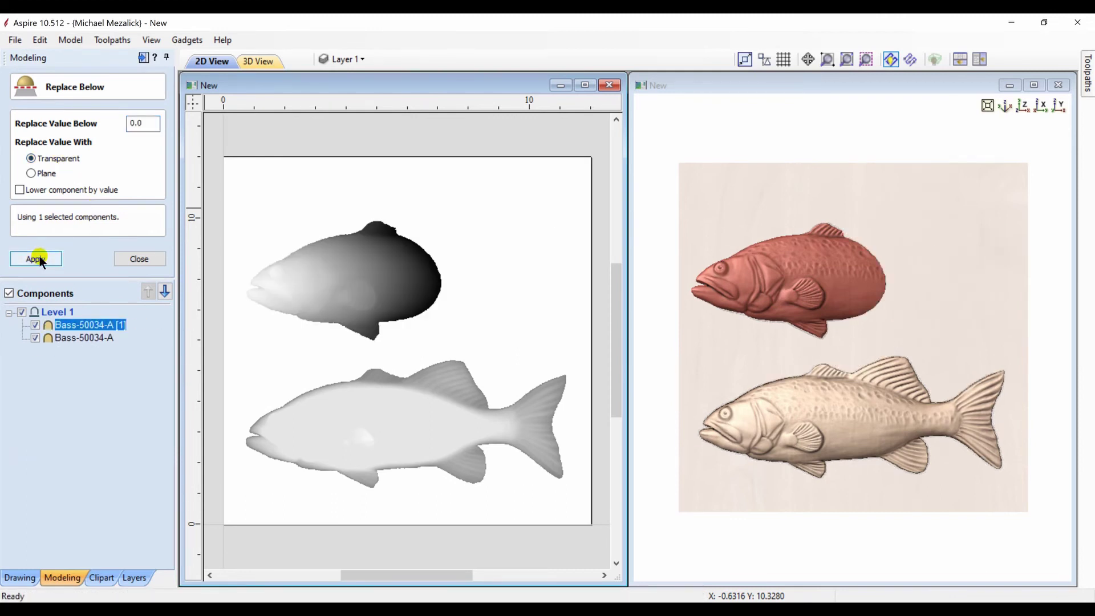
{"action": "left_click", "coordinate": [135, 258]}
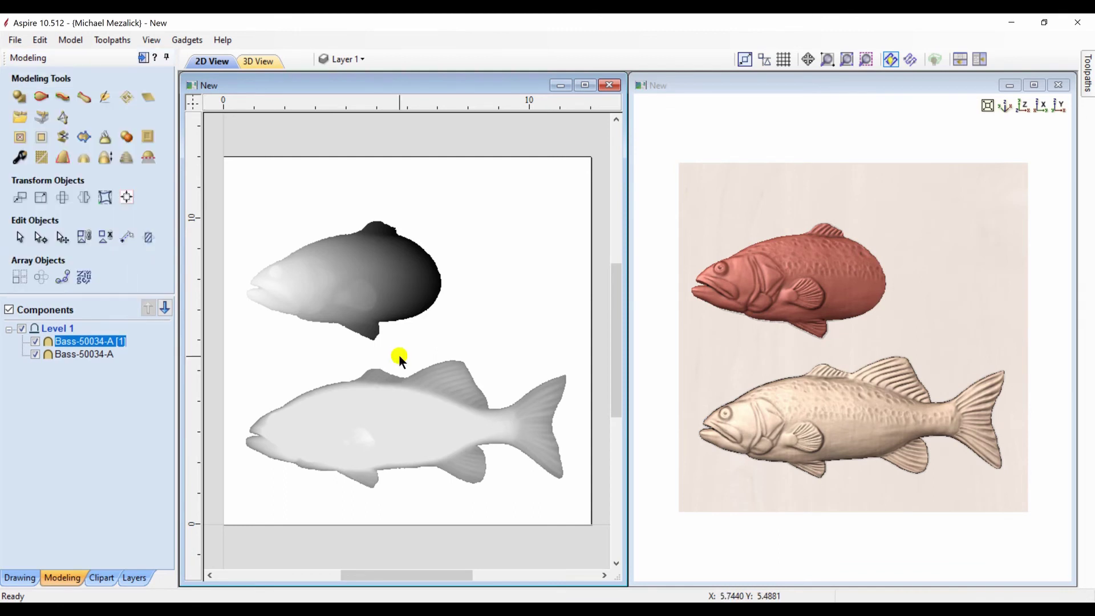
{"action": "left_click_drag", "start_coordinate": [745, 515], "coordinate": [919, 191]}
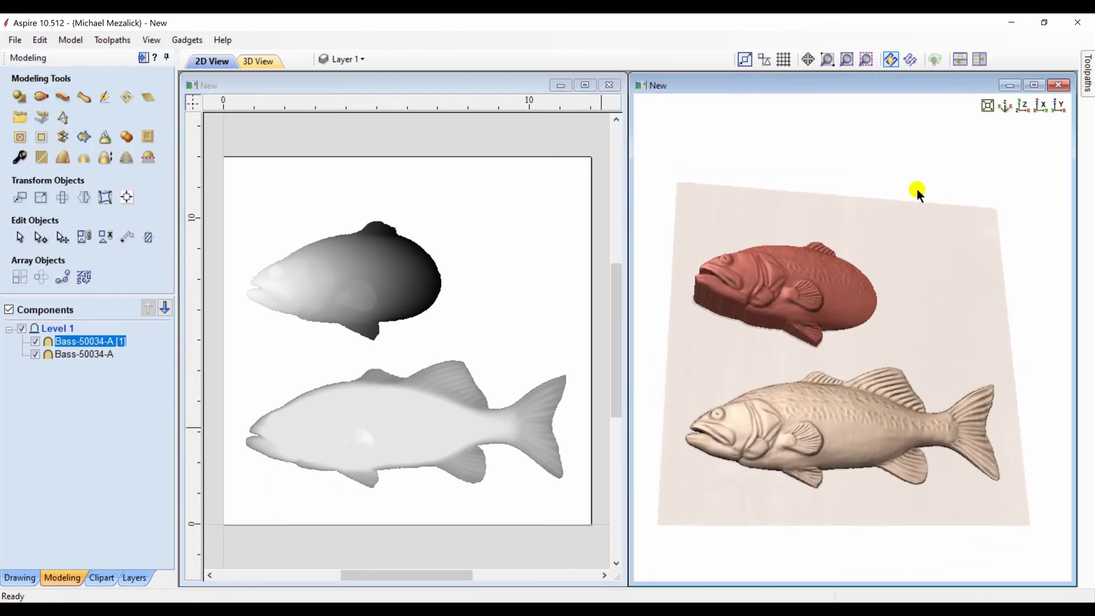
{"action": "left_click", "coordinate": [1033, 86]}
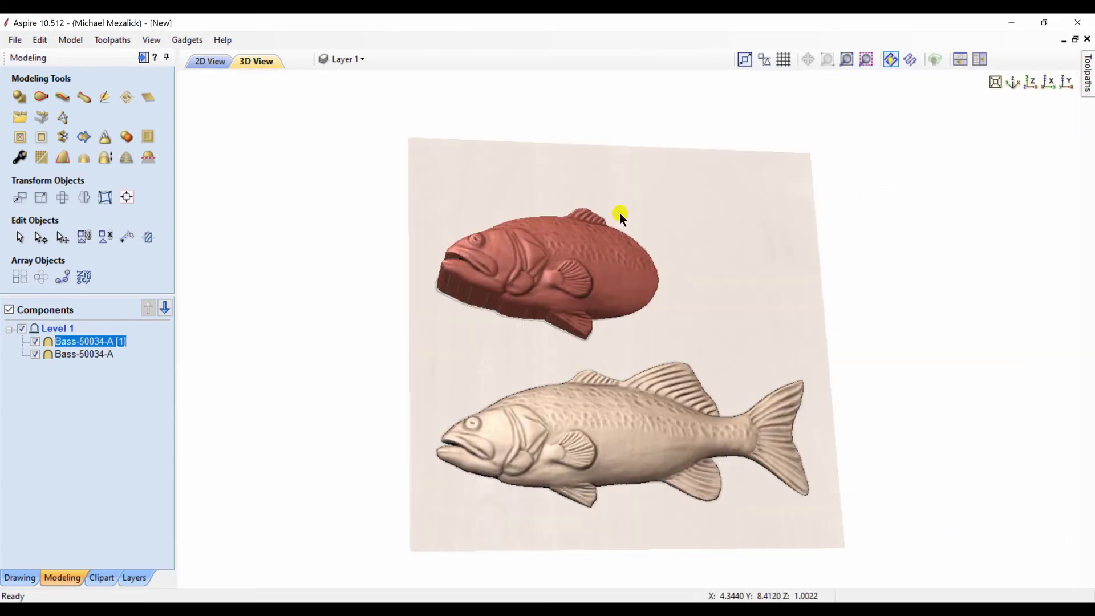
Add the Water 1 texture from Textures (Not Tilable) and order it beneath both bass components.
{"action": "left_click", "coordinate": [93, 581]}
{"action": "left_click_drag", "start_coordinate": [162, 190], "coordinate": [159, 252]}
{"action": "left_click", "coordinate": [81, 246]}
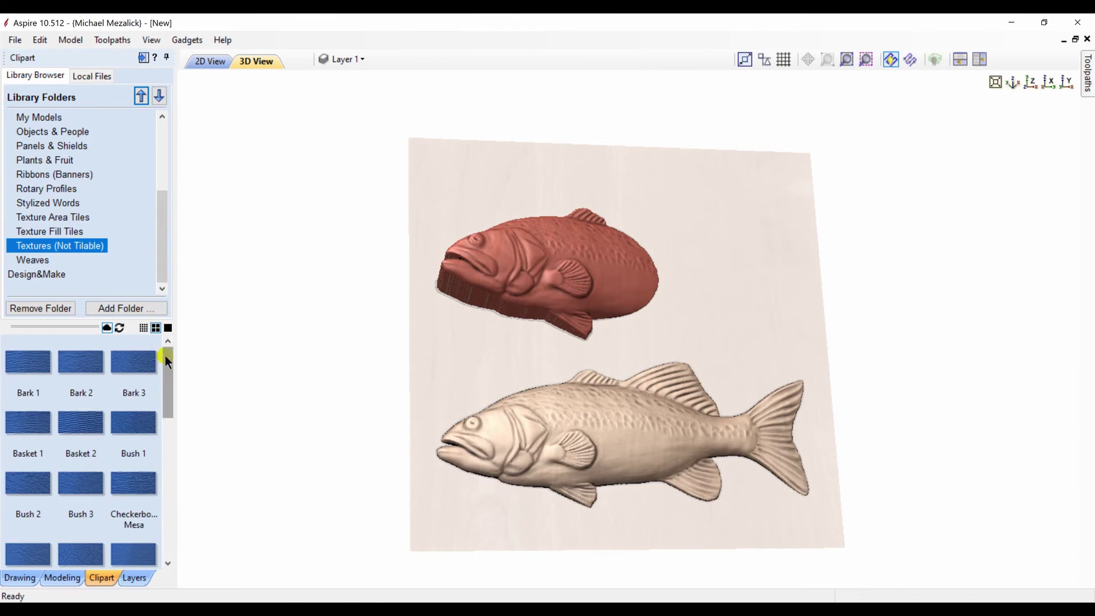
{"action": "left_click_drag", "start_coordinate": [168, 367], "coordinate": [176, 550]}
{"action": "left_click", "coordinate": [143, 486]}
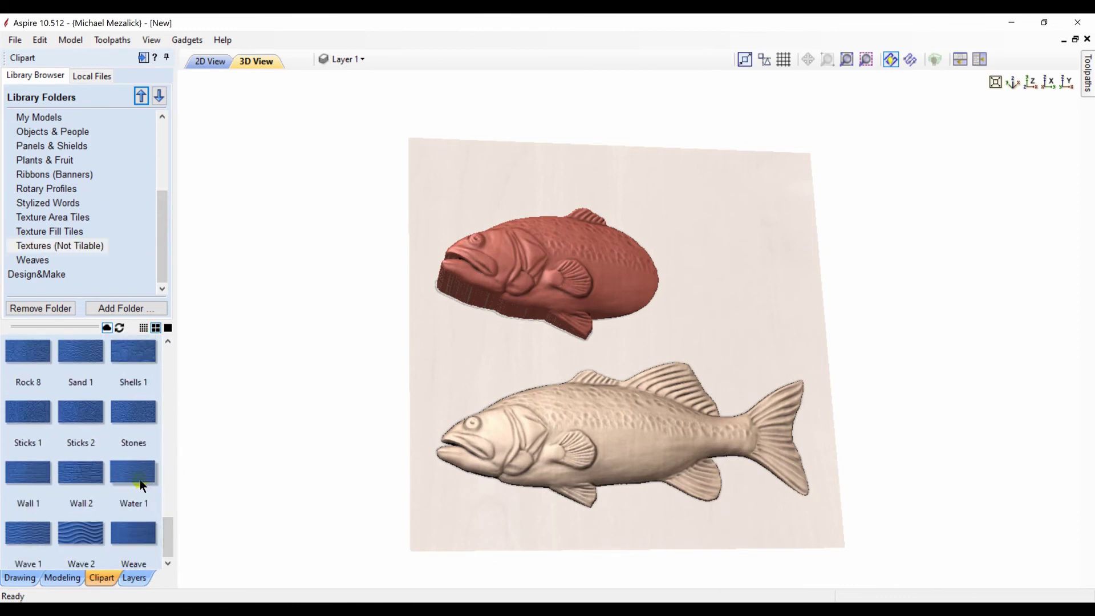
{"action": "double_click", "coordinate": [139, 478]}
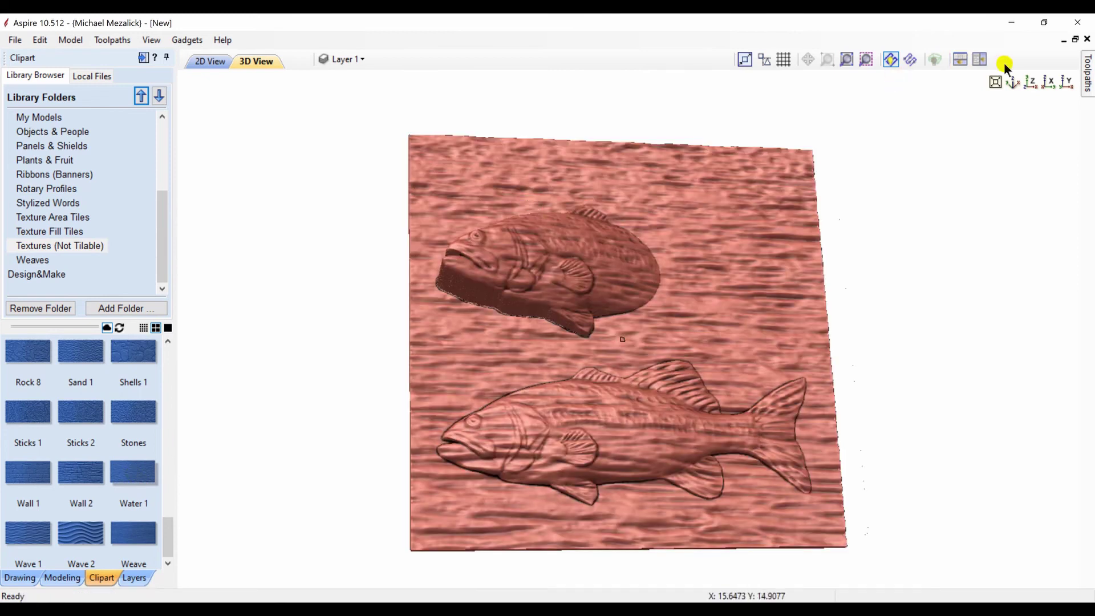
{"action": "left_click", "coordinate": [1029, 81]}
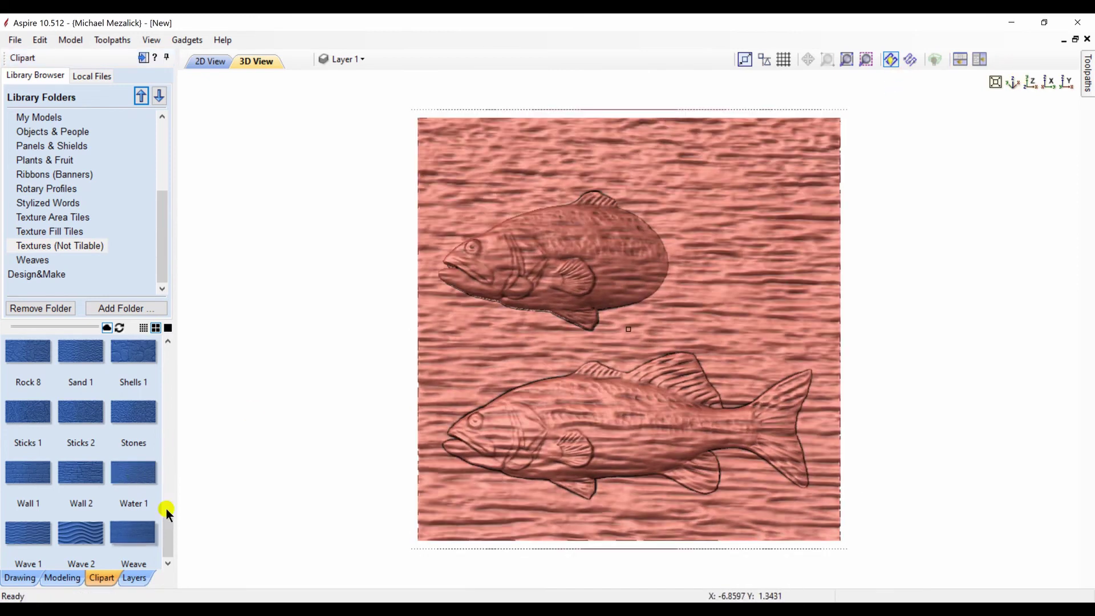
{"action": "left_click", "coordinate": [66, 578]}
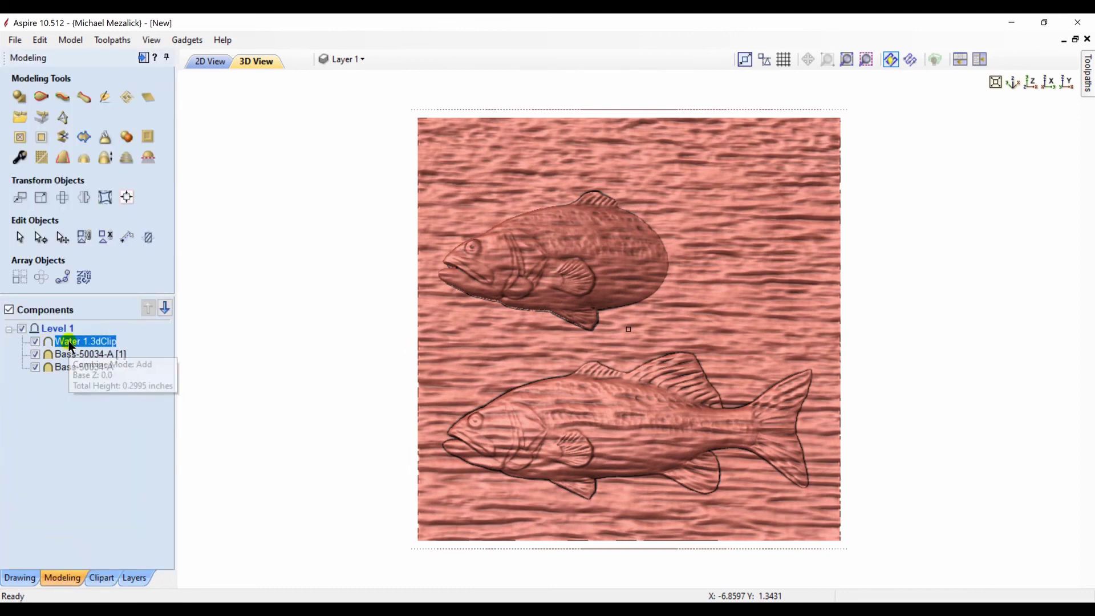
{"action": "left_click_drag", "start_coordinate": [71, 346], "coordinate": [69, 374]}
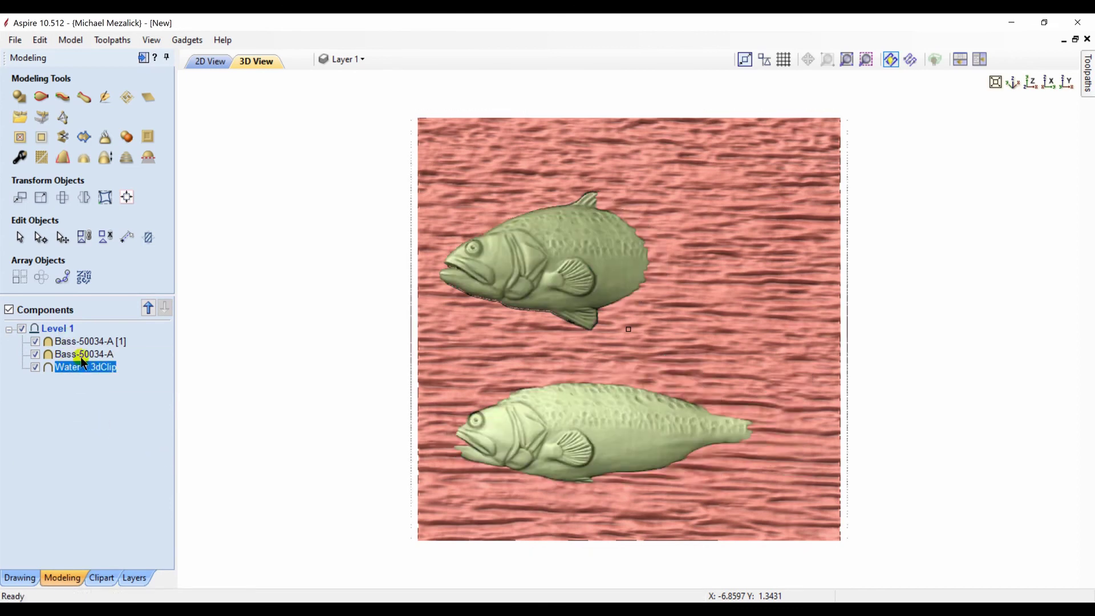
Set Bass-50034-A's base height to 0.22 inches, check it in 3D, then deselect it.
{"action": "left_click", "coordinate": [81, 354]}
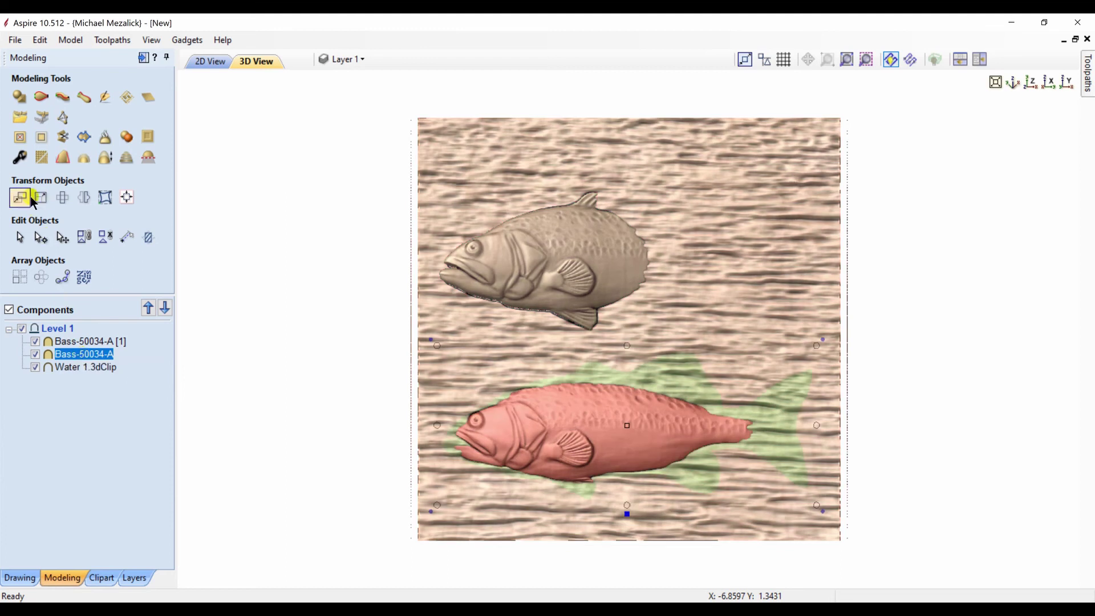
{"action": "left_click", "coordinate": [20, 163]}
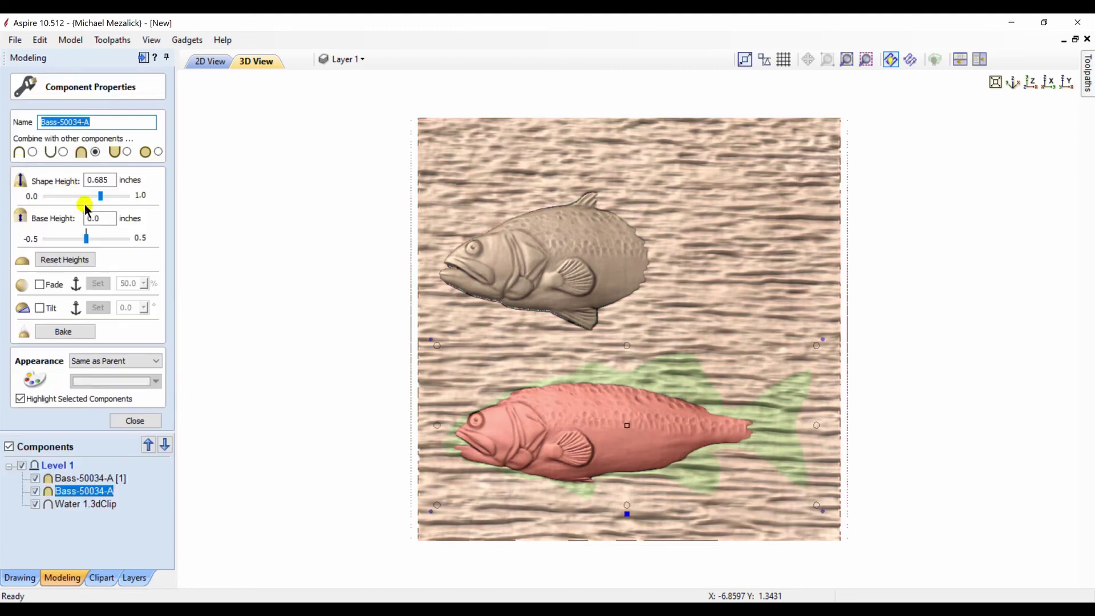
{"action": "left_click_drag", "start_coordinate": [86, 237], "coordinate": [101, 239]}
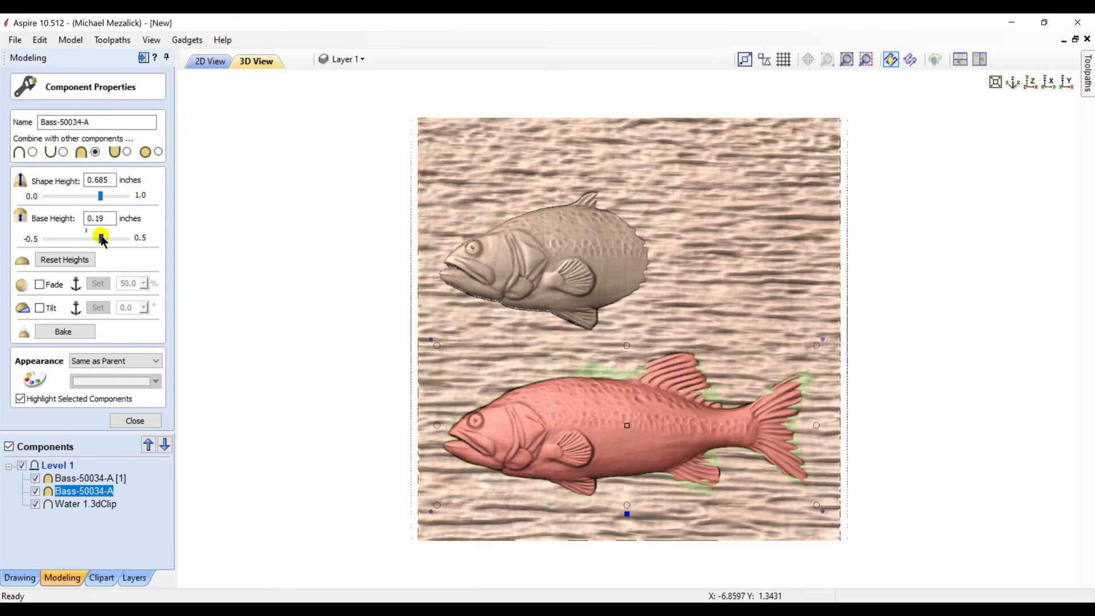
{"action": "left_click_drag", "start_coordinate": [102, 238], "coordinate": [105, 238]}
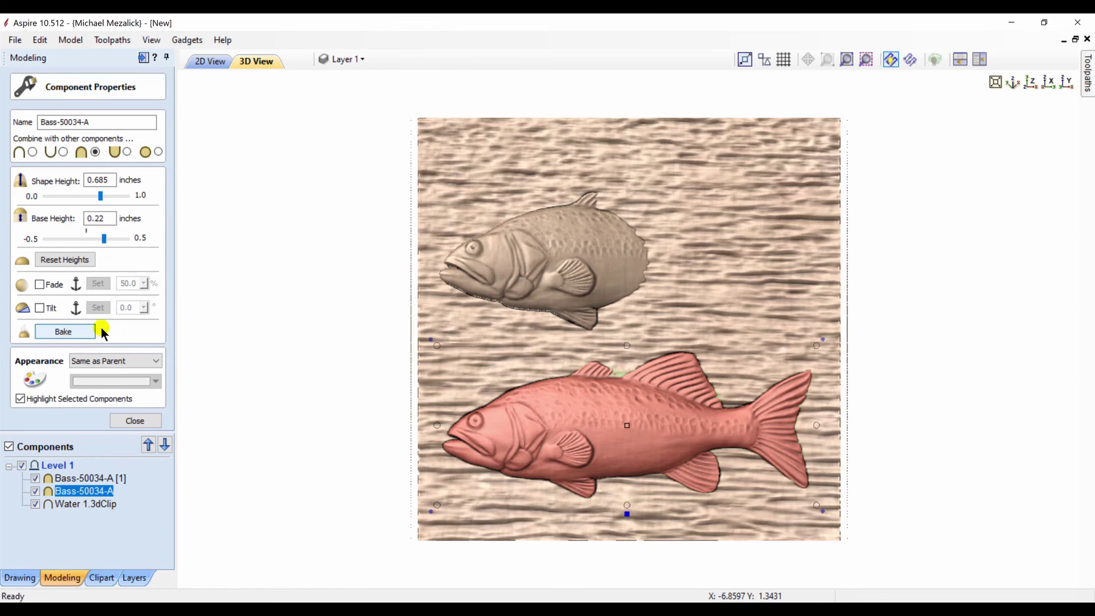
{"action": "left_click", "coordinate": [130, 420]}
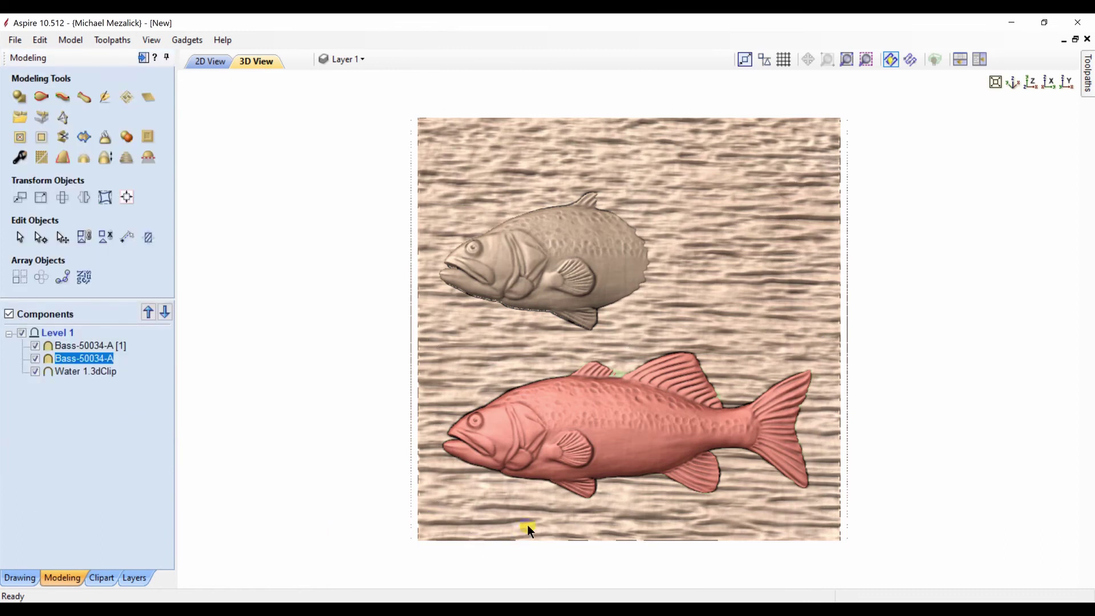
{"action": "left_click_drag", "start_coordinate": [528, 524], "coordinate": [564, 491]}
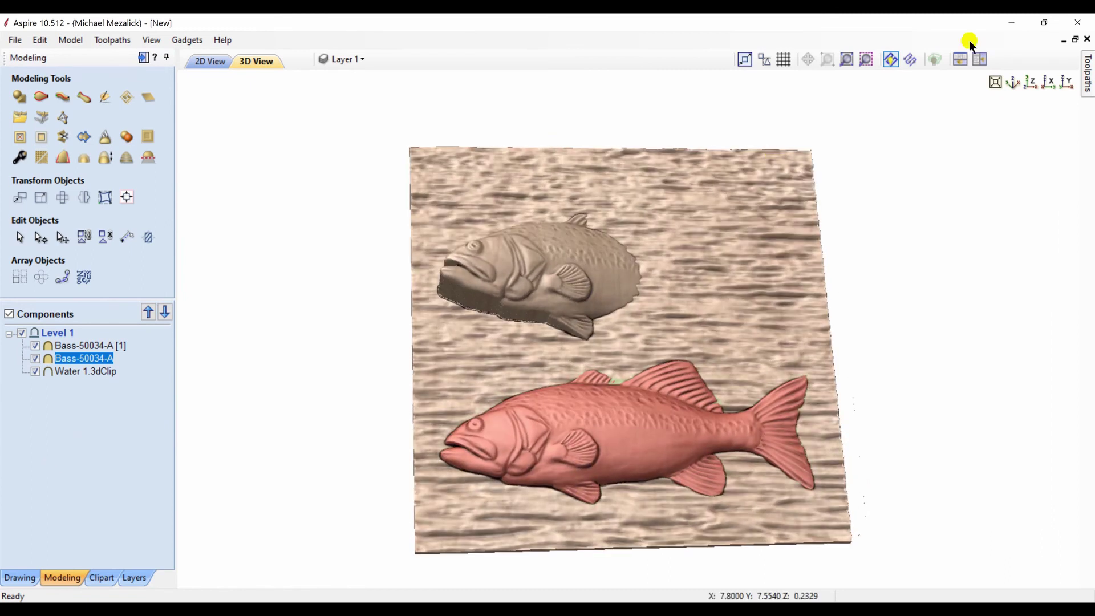
{"action": "left_click", "coordinate": [1034, 82]}
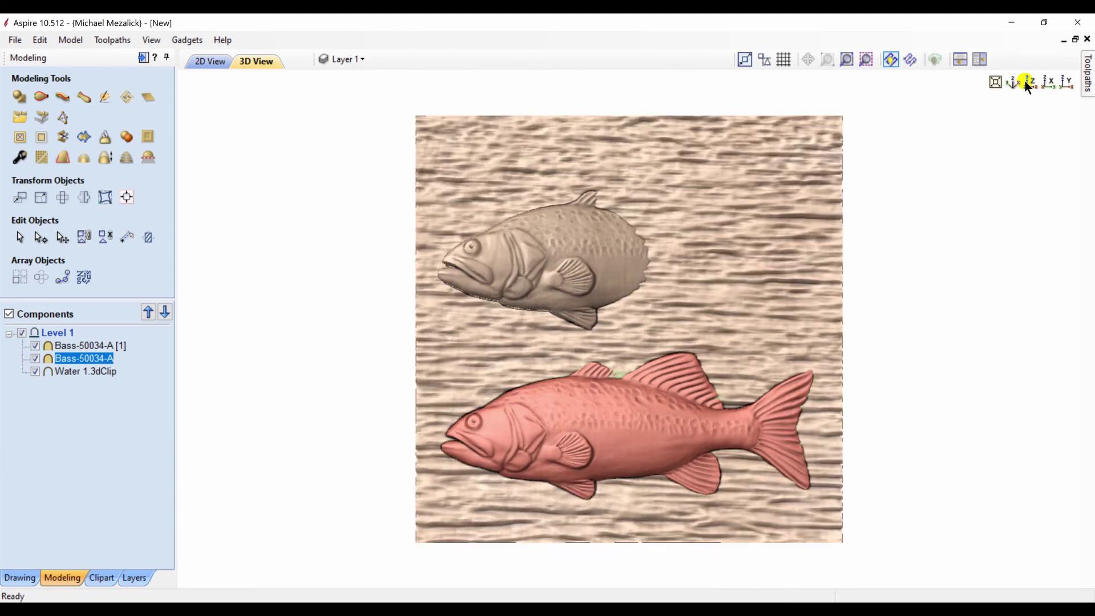
{"action": "left_click", "coordinate": [107, 439]}
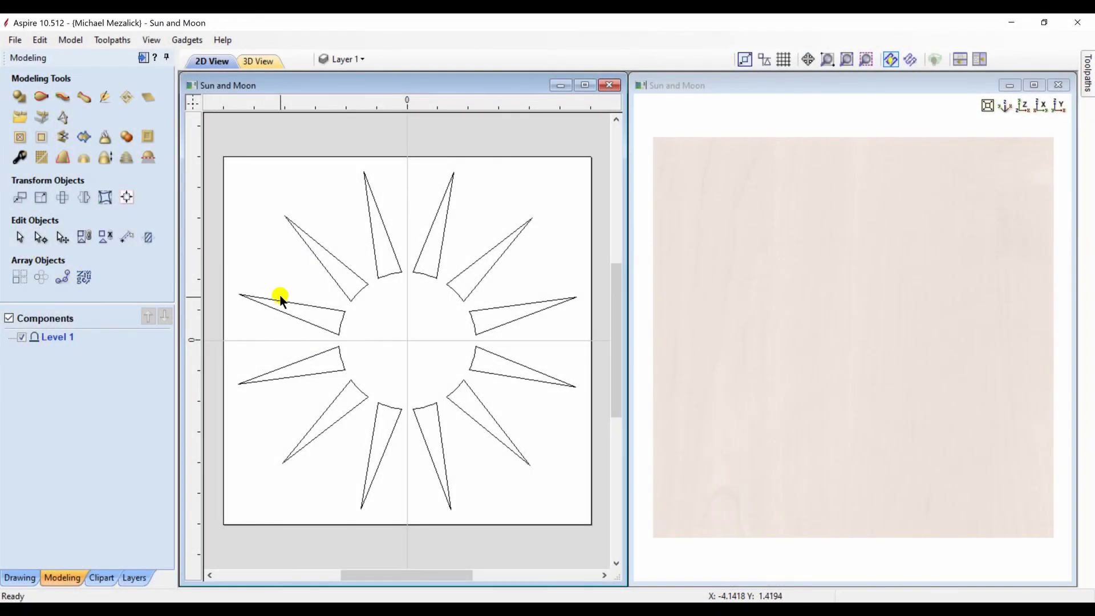
Make the twelve long sun rays a merged 20° pyramid-profile component on a 0.05-inch base.
{"action": "left_click", "coordinate": [280, 299]}
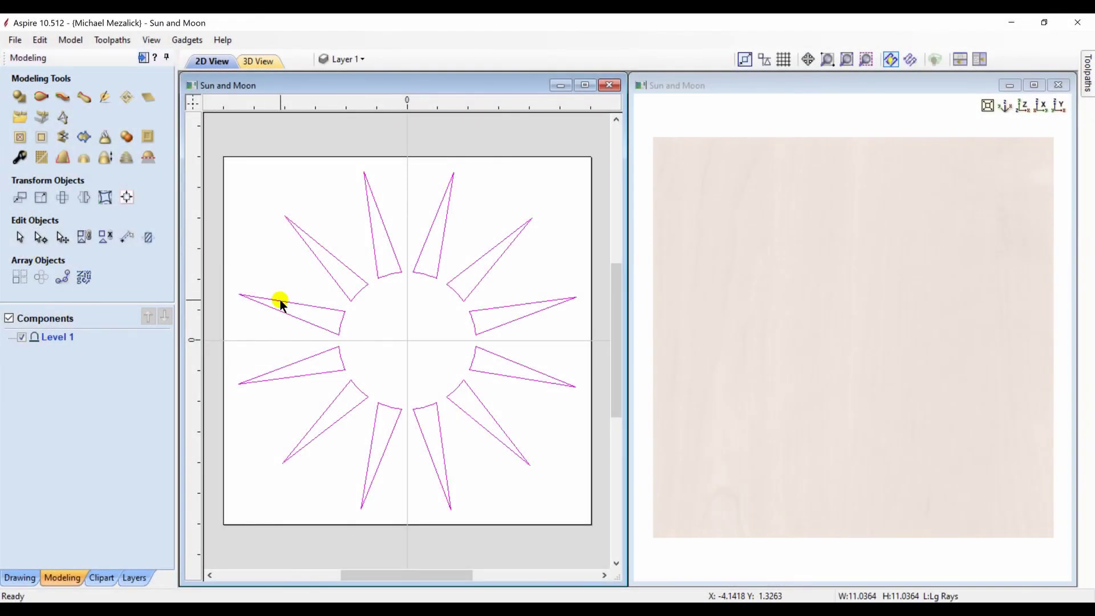
{"action": "left_click", "coordinate": [19, 118]}
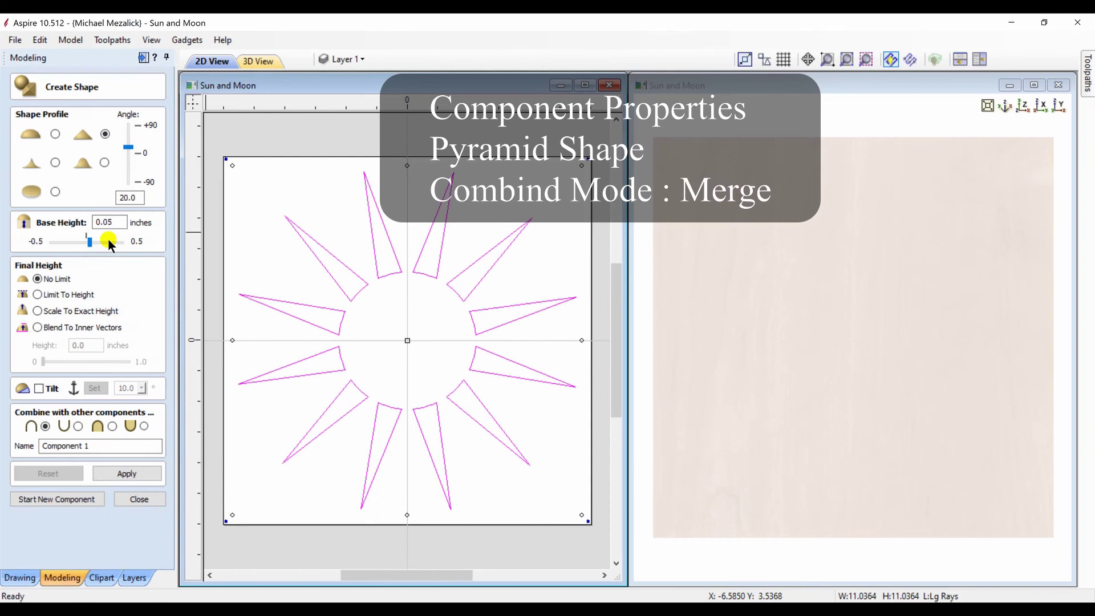
{"action": "left_click", "coordinate": [112, 426]}
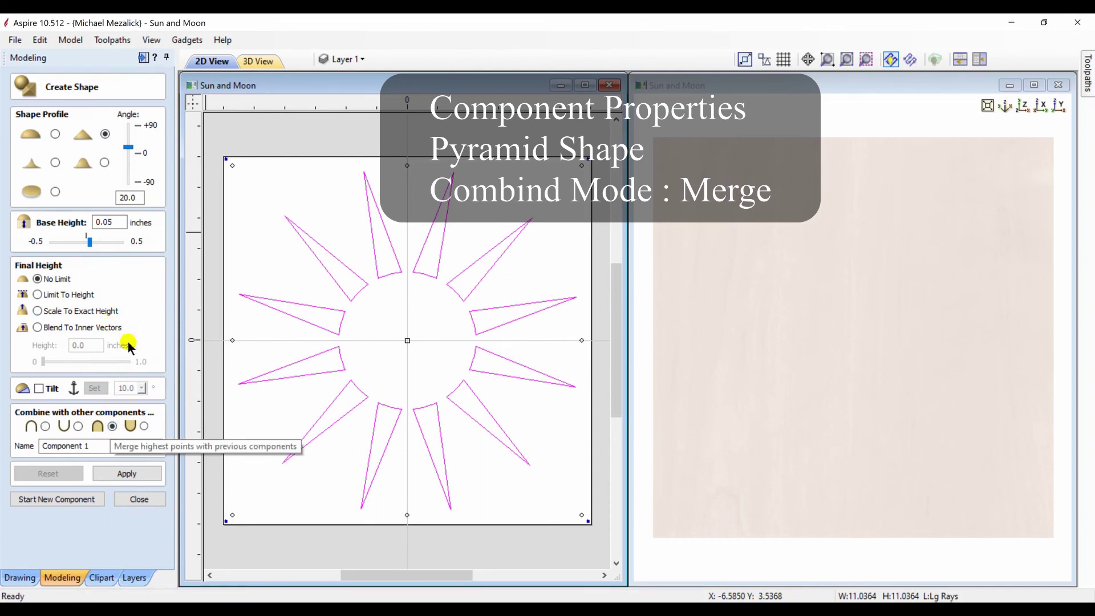
{"action": "left_click", "coordinate": [106, 473]}
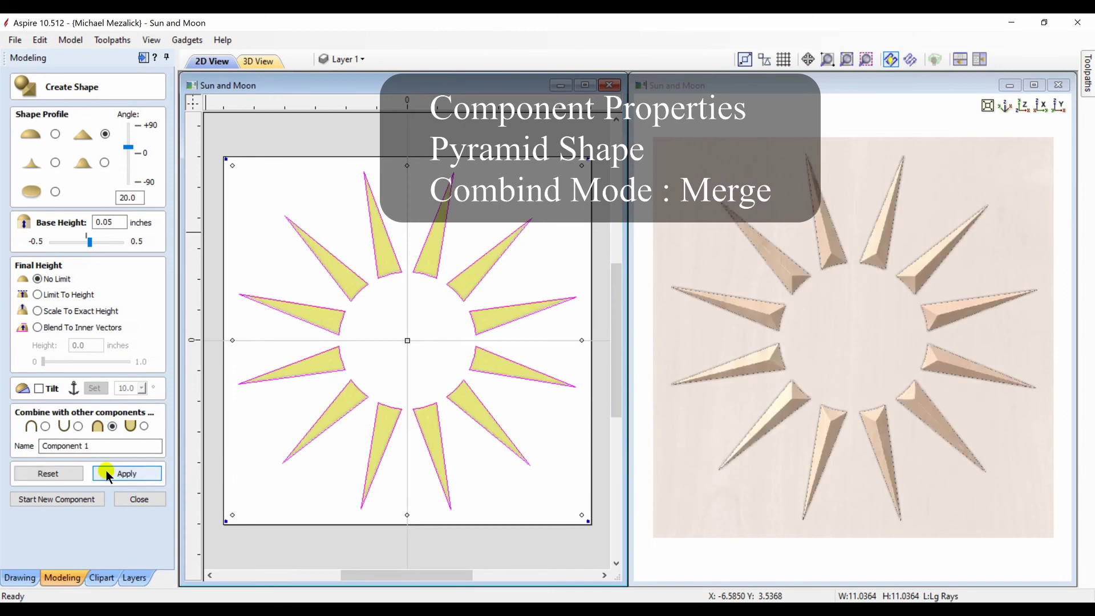
{"action": "left_click", "coordinate": [131, 500]}
{"action": "left_click", "coordinate": [57, 577]}
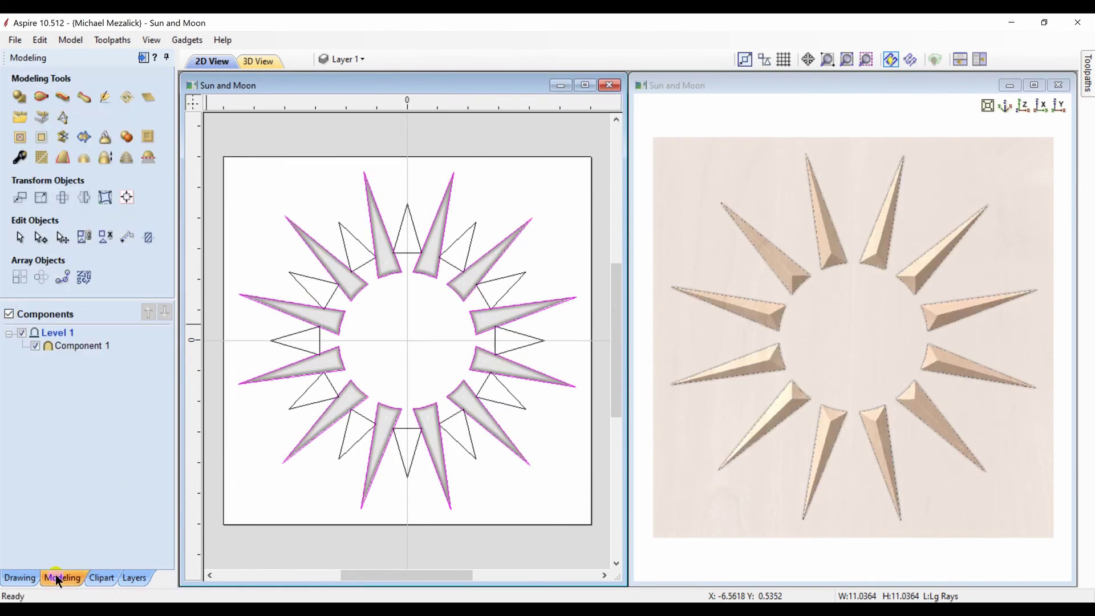
Make the small triangle rays a merged flat-profile component on a 0.18-inch base.
{"action": "left_click", "coordinate": [274, 340]}
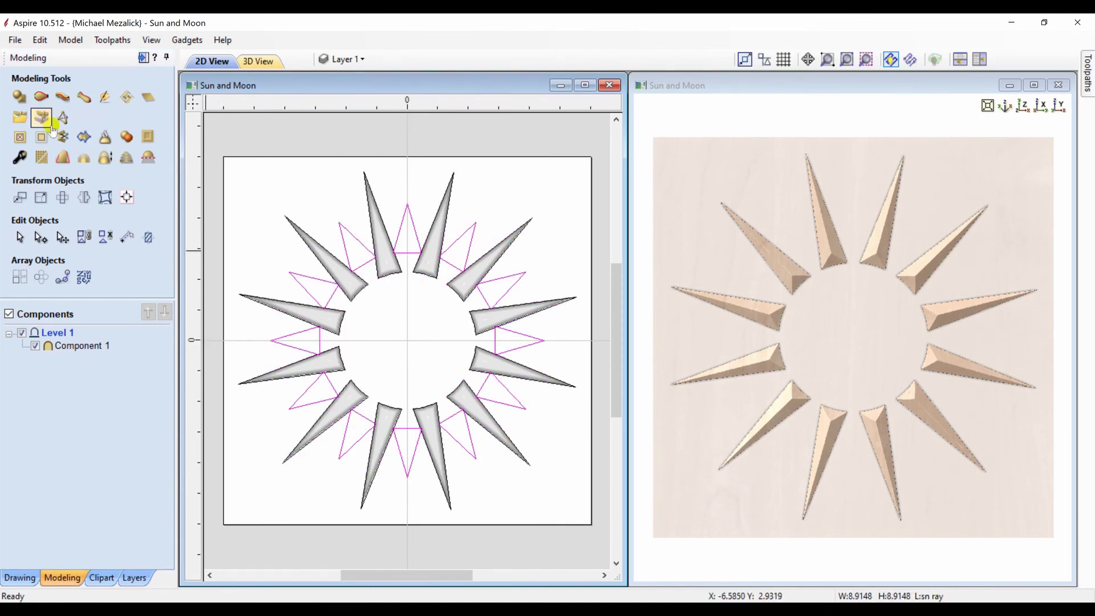
{"action": "left_click", "coordinate": [20, 98]}
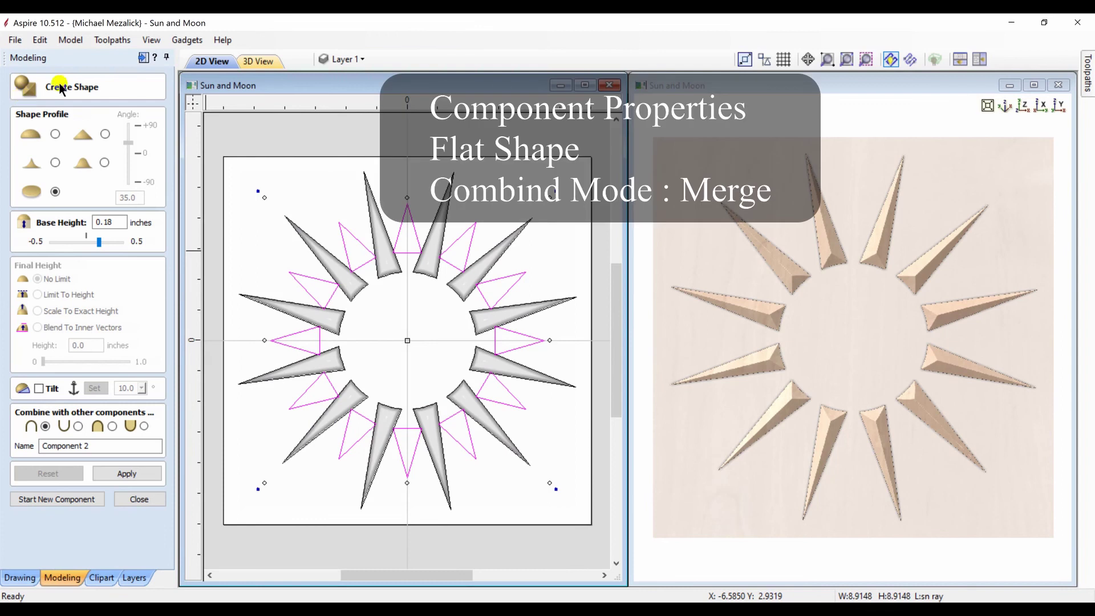
{"action": "left_click", "coordinate": [104, 164]}
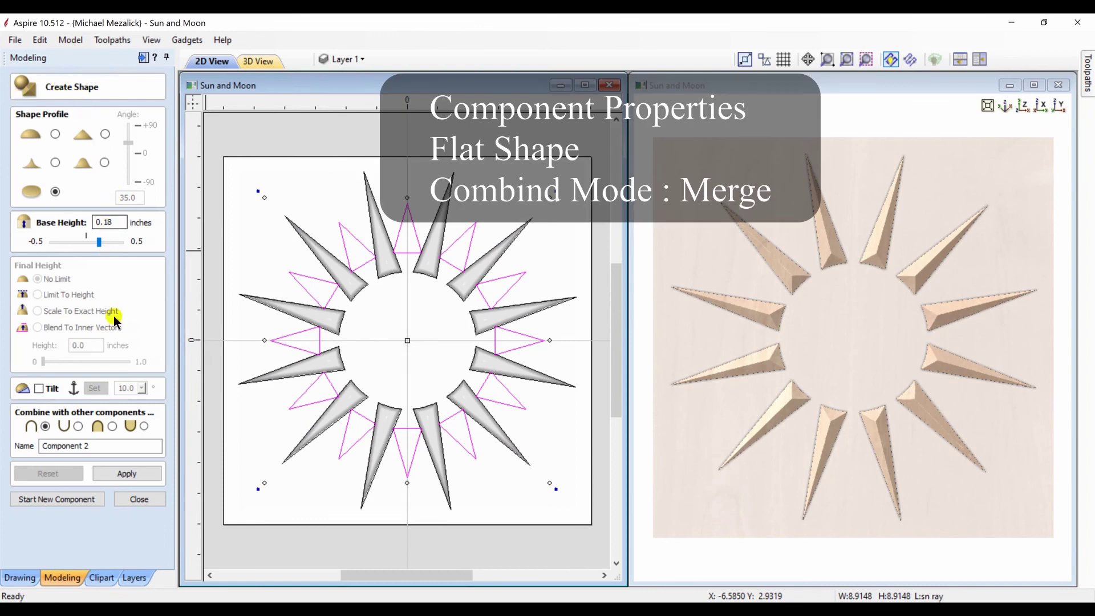
{"action": "left_click", "coordinate": [113, 426]}
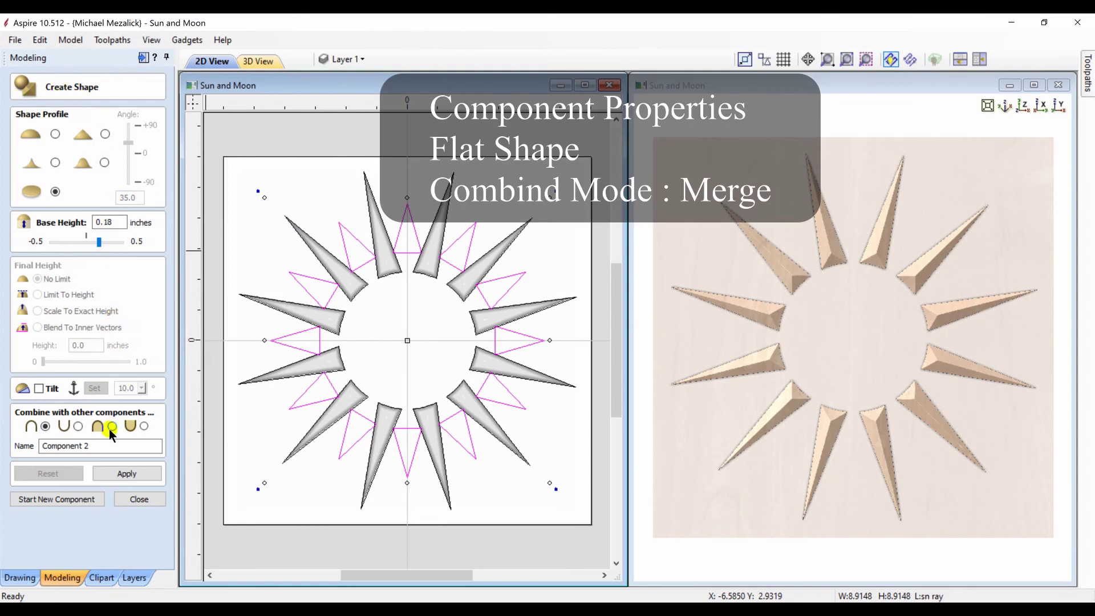
{"action": "left_click", "coordinate": [124, 475]}
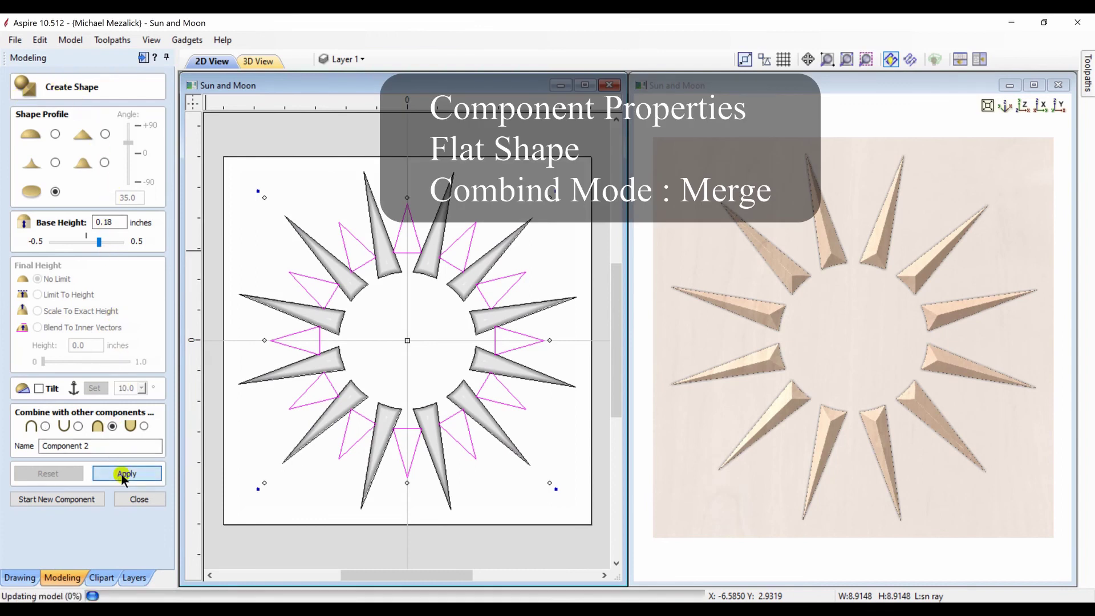
{"action": "left_click", "coordinate": [139, 500]}
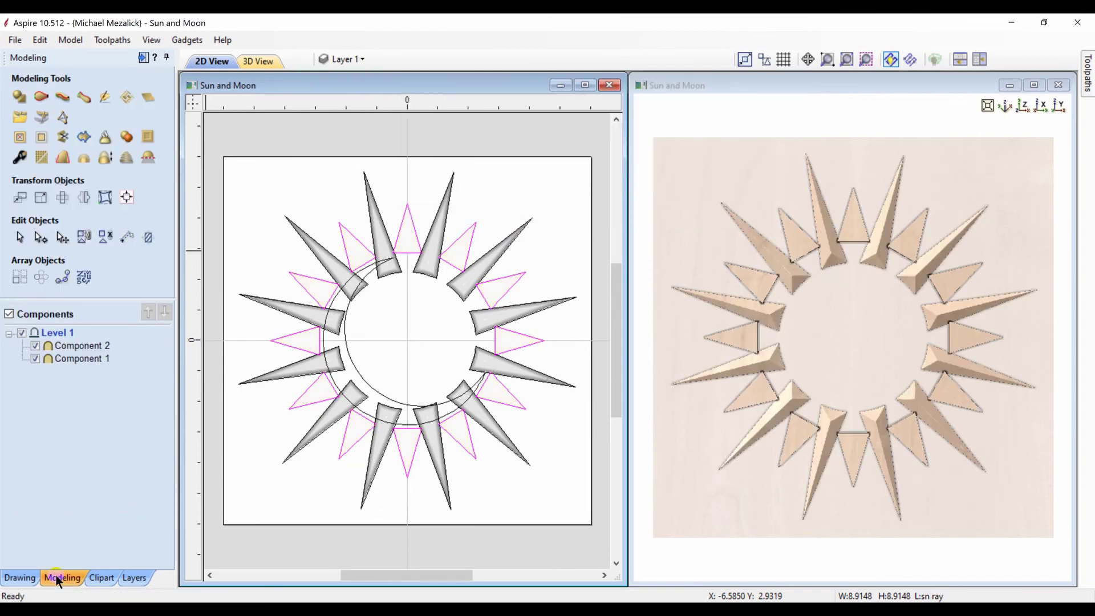
Turn the moon crescent outline into a pyramid-profile component in Add mode.
{"action": "left_click", "coordinate": [345, 341]}
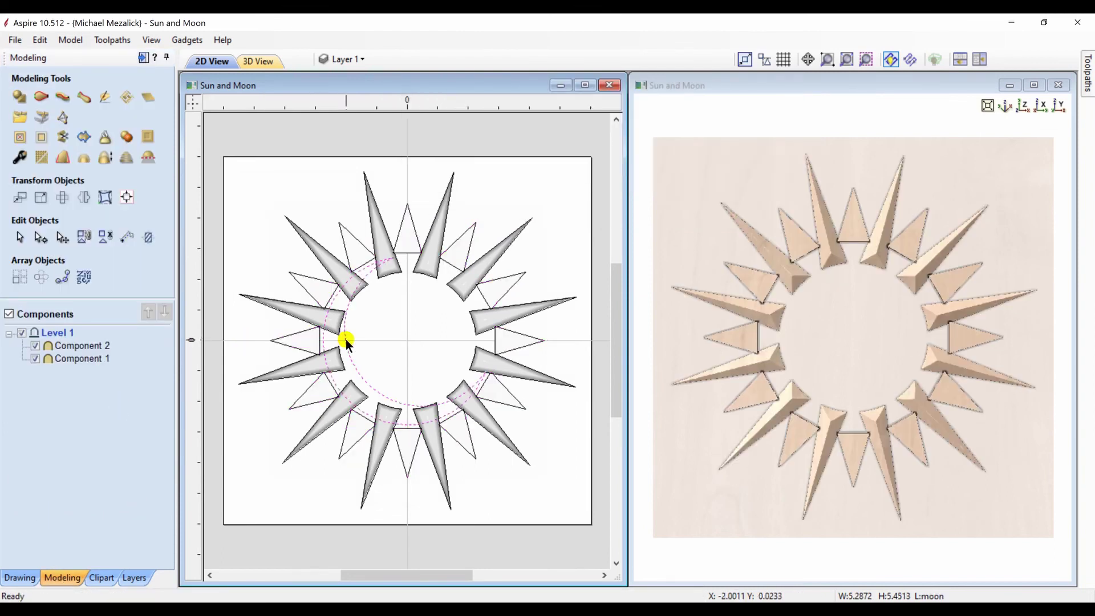
{"action": "left_click", "coordinate": [20, 99]}
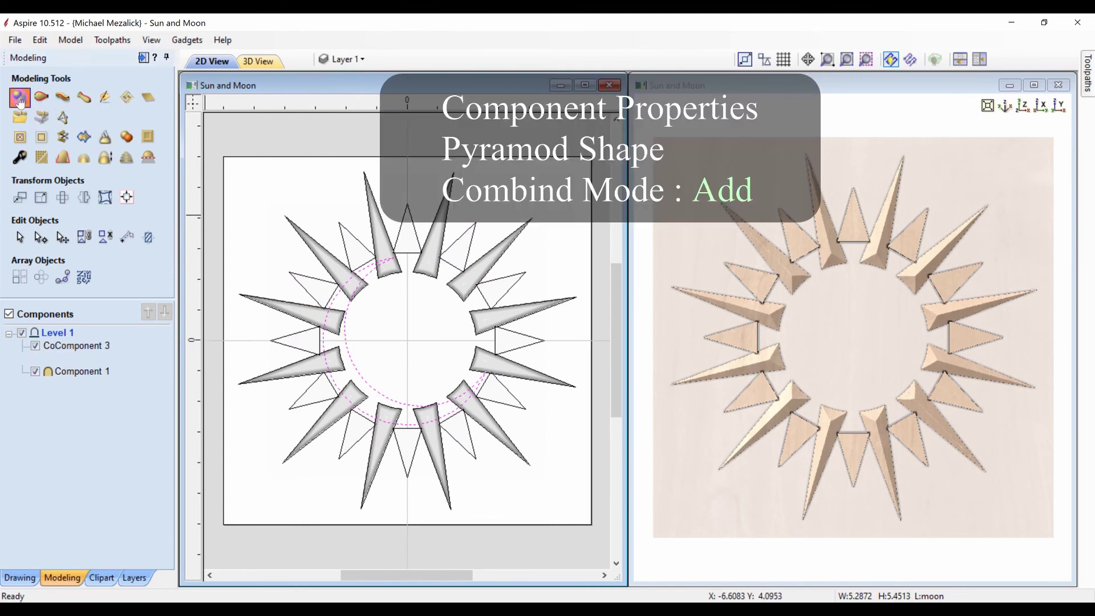
{"action": "left_click", "coordinate": [104, 134]}
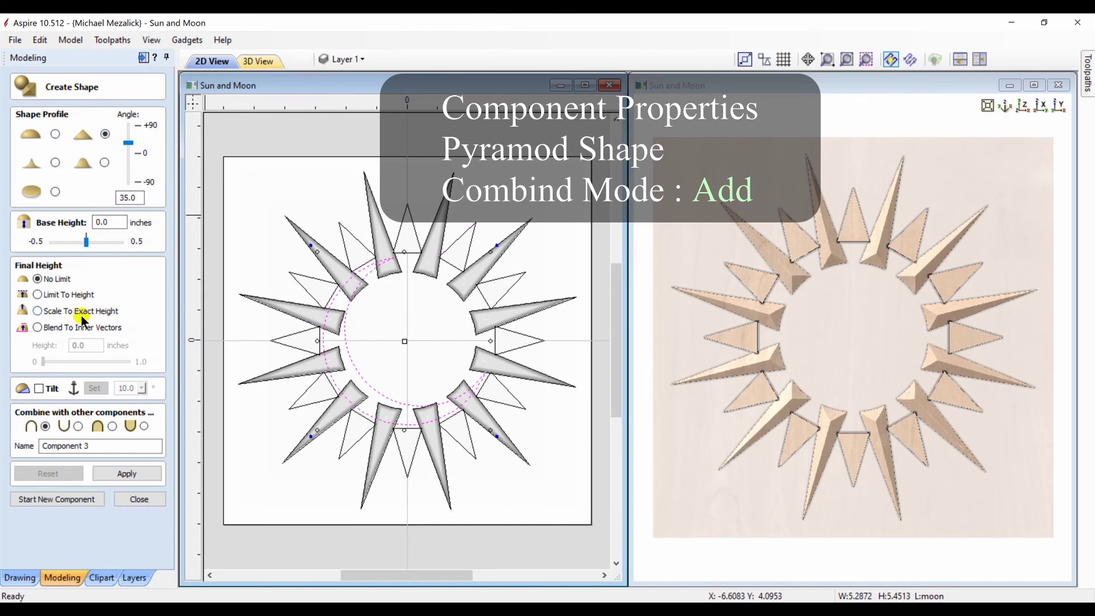
{"action": "left_click", "coordinate": [115, 473]}
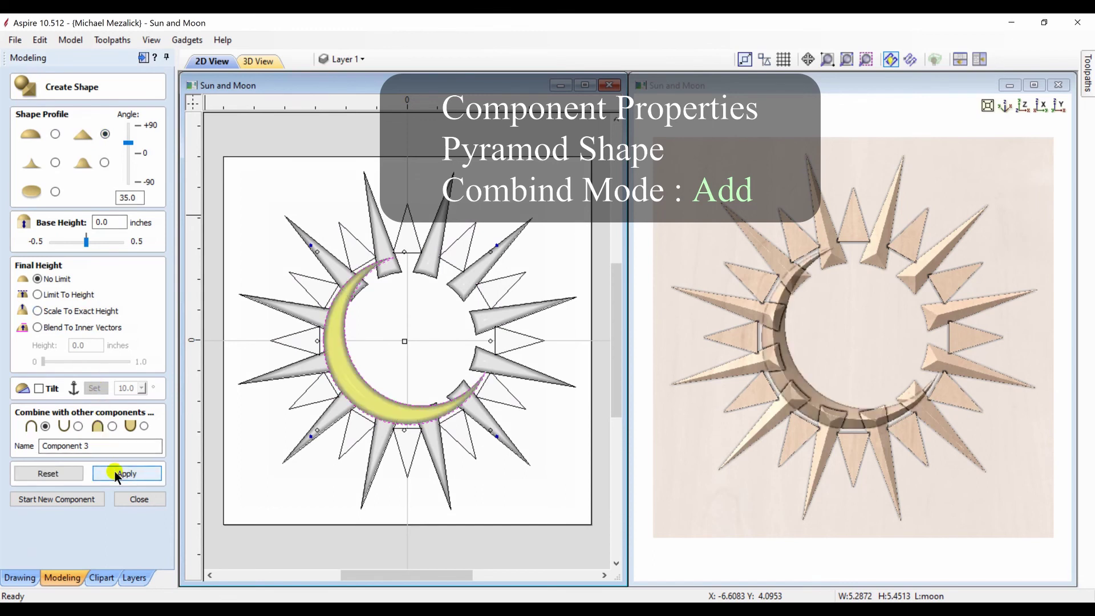
{"action": "left_click", "coordinate": [131, 499]}
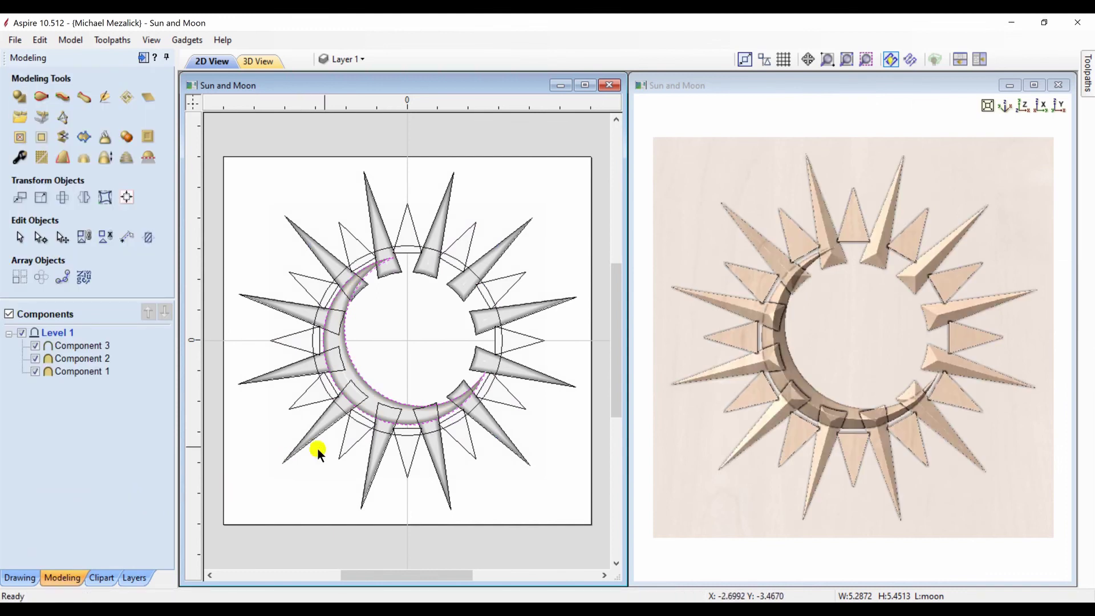
Add a 40° dome over the sun's centre circle on a 0.1-inch base.
{"action": "left_click", "coordinate": [355, 421]}
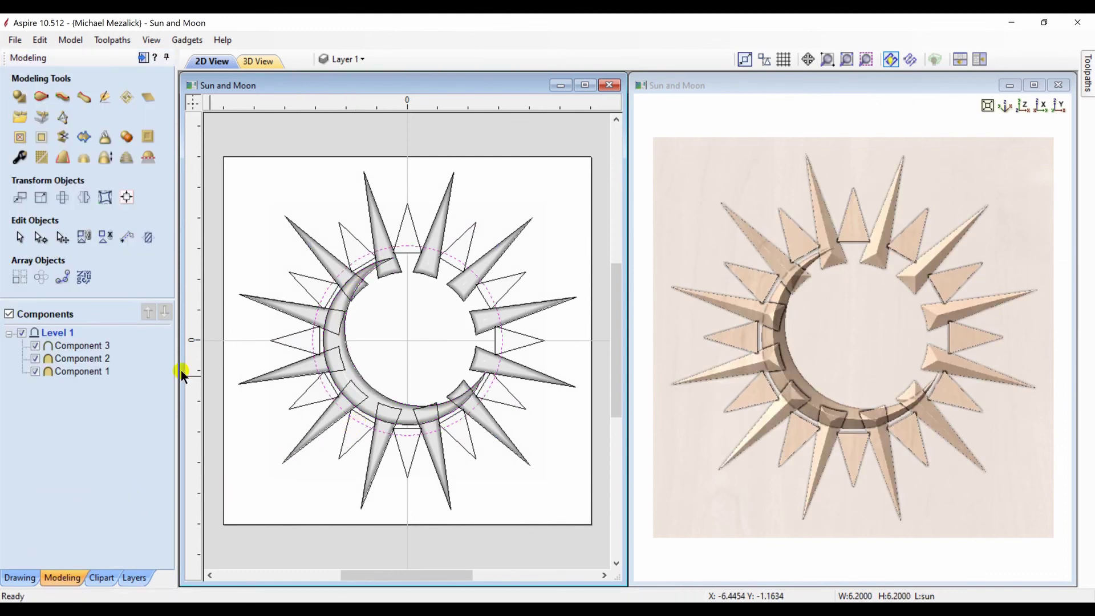
{"action": "left_click", "coordinate": [19, 97]}
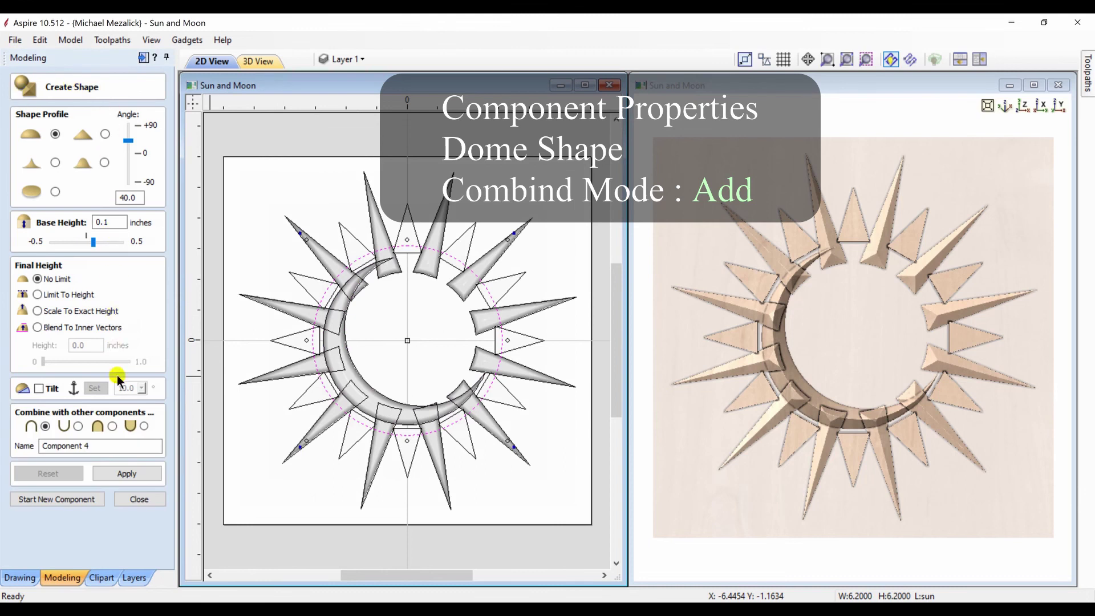
{"action": "left_click", "coordinate": [125, 472]}
{"action": "left_click", "coordinate": [138, 498]}
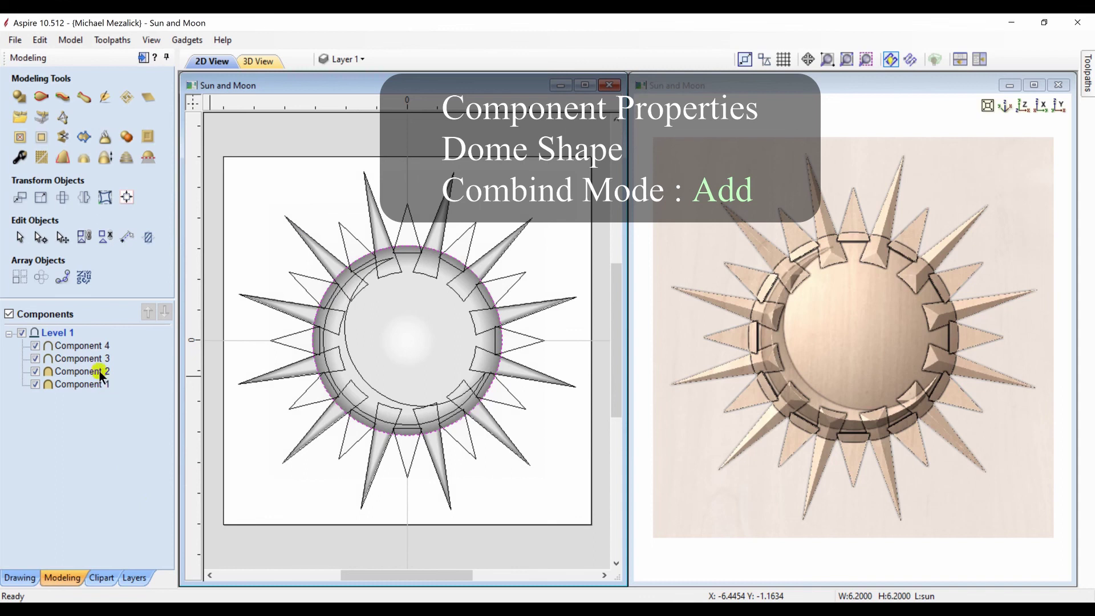
{"action": "left_click", "coordinate": [80, 359]}
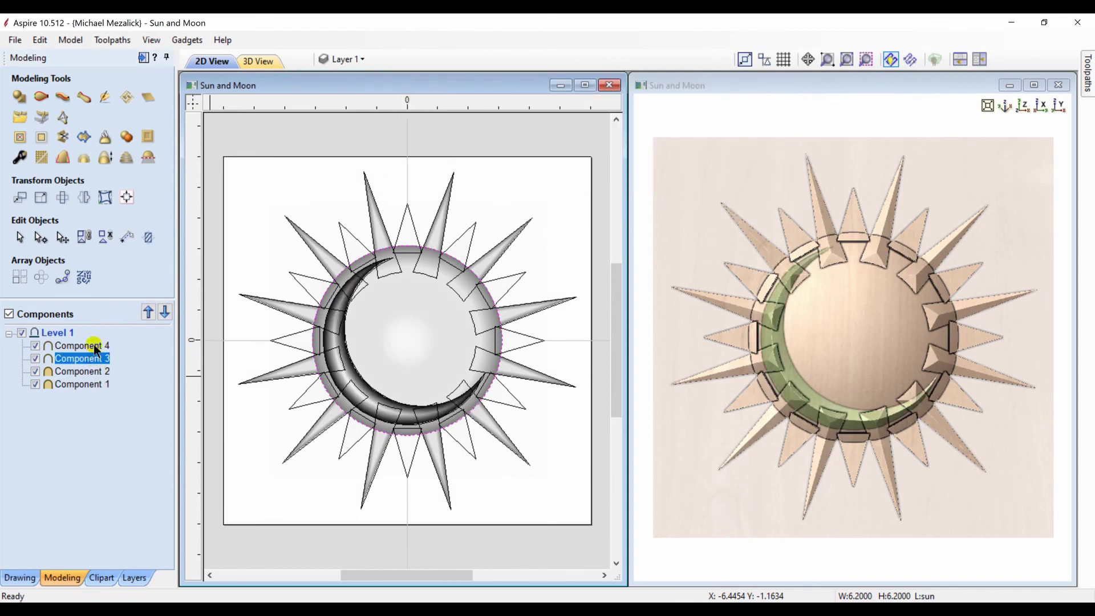
Move Component 3 and Component 4 below Component 1 in the Components tree, then deselect.
{"action": "left_click", "coordinate": [93, 346], "text": "ctrl"}
{"action": "left_click_drag", "start_coordinate": [96, 350], "coordinate": [94, 401]}
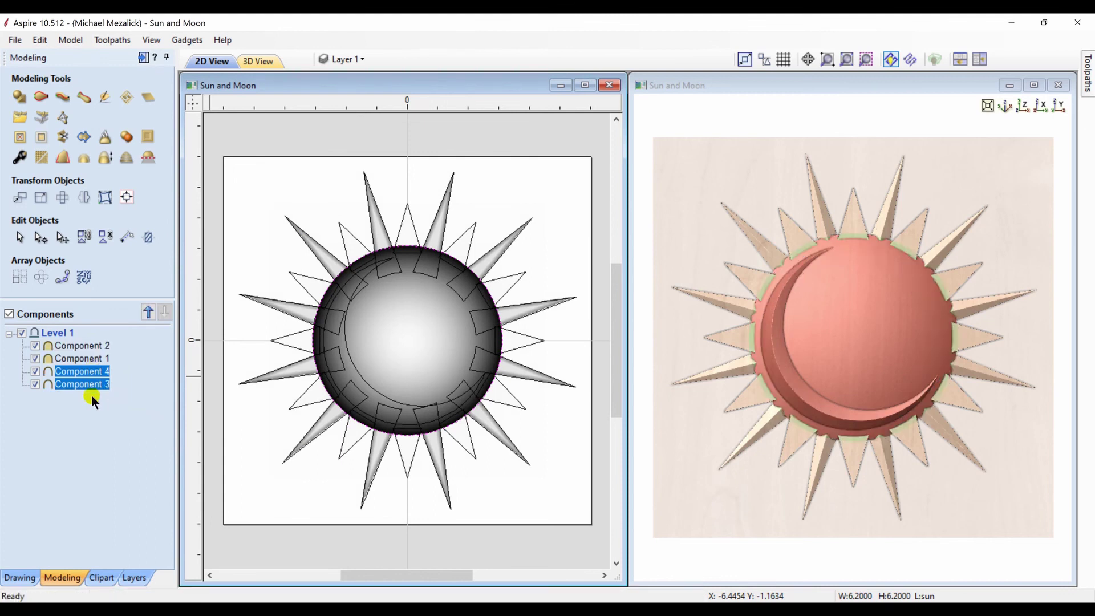
{"action": "left_click", "coordinate": [91, 411]}
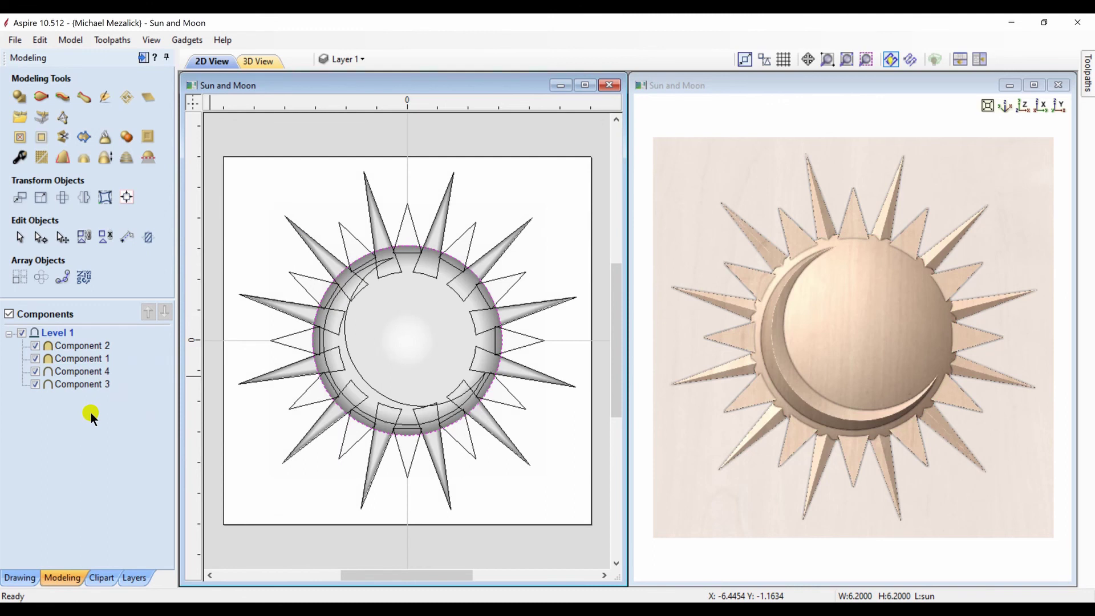
{"action": "mouse_move", "coordinate": [84, 386]}
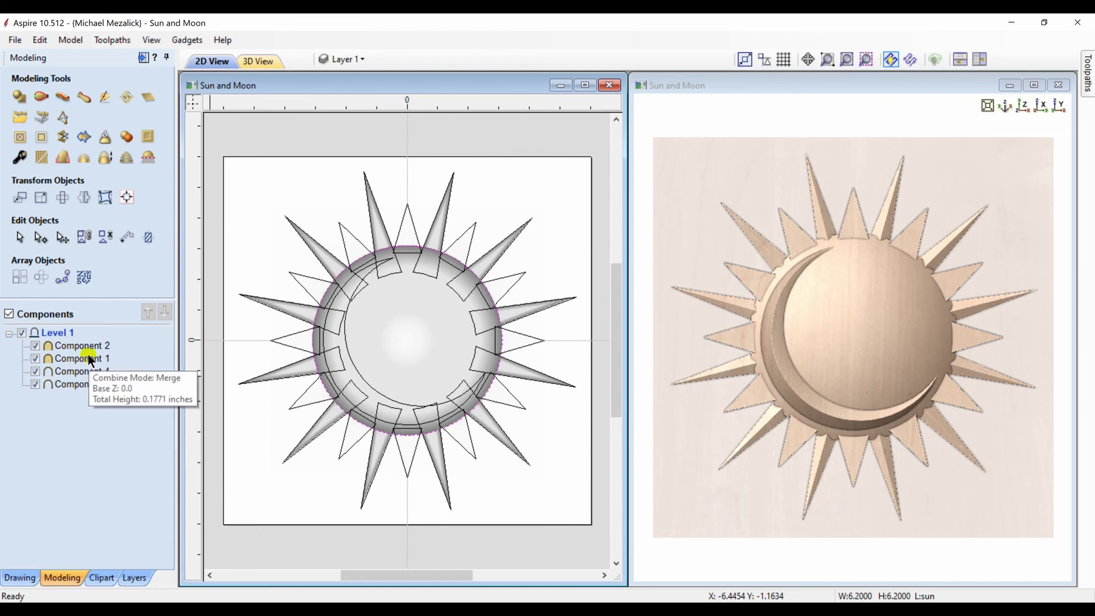
{"action": "mouse_move", "coordinate": [95, 349]}
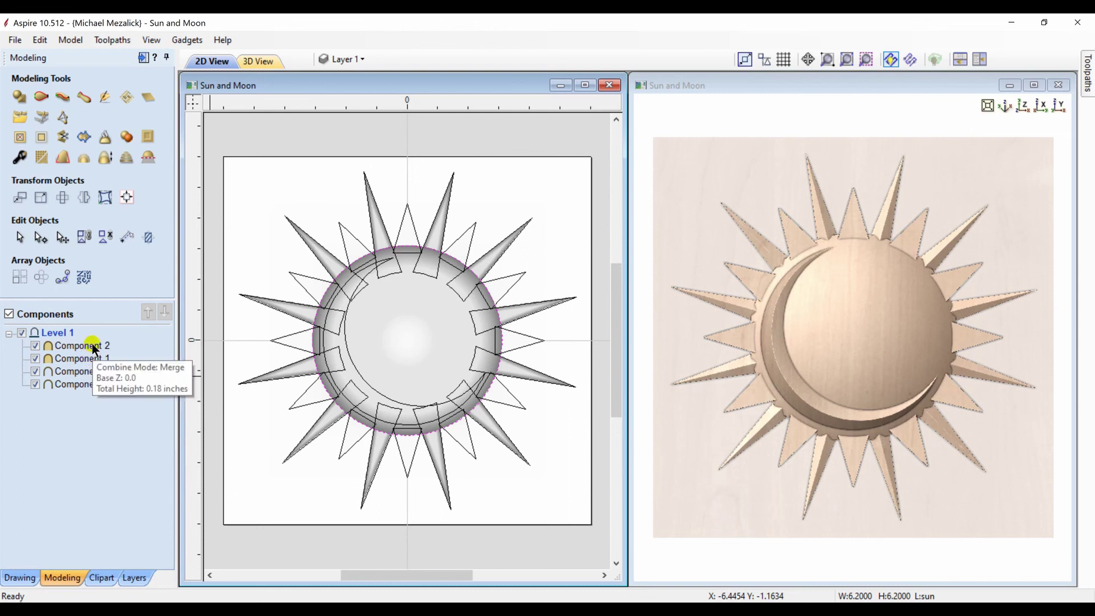